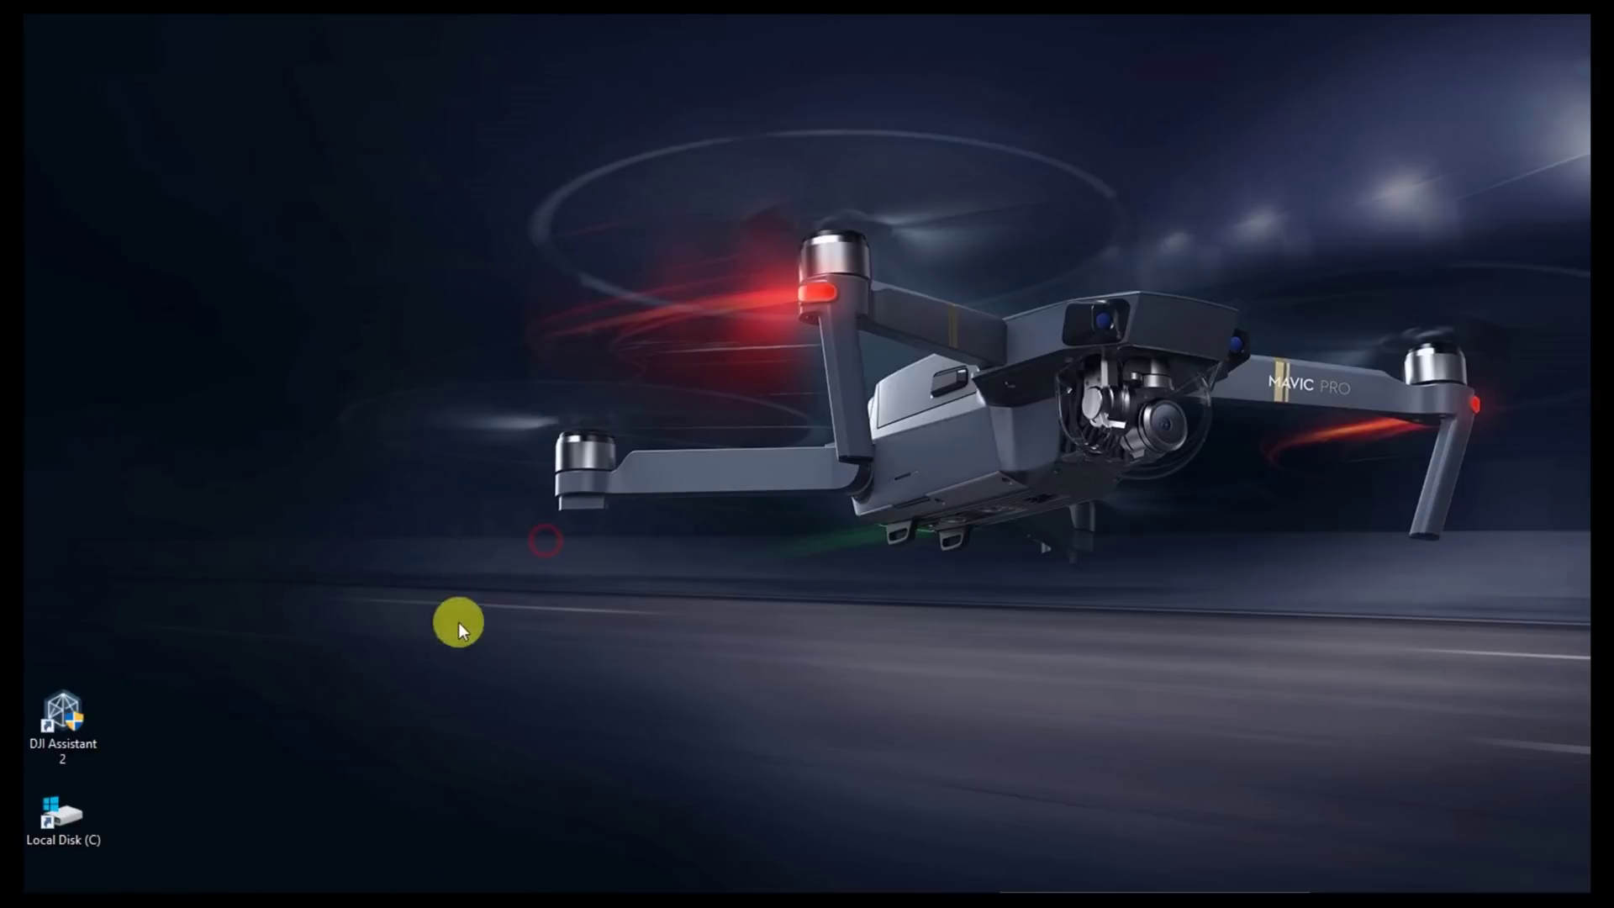
Search Google for 'notepad++ download' and go to the official Notepad++ download page
click(179, 891)
click(630, 533)
text(note)
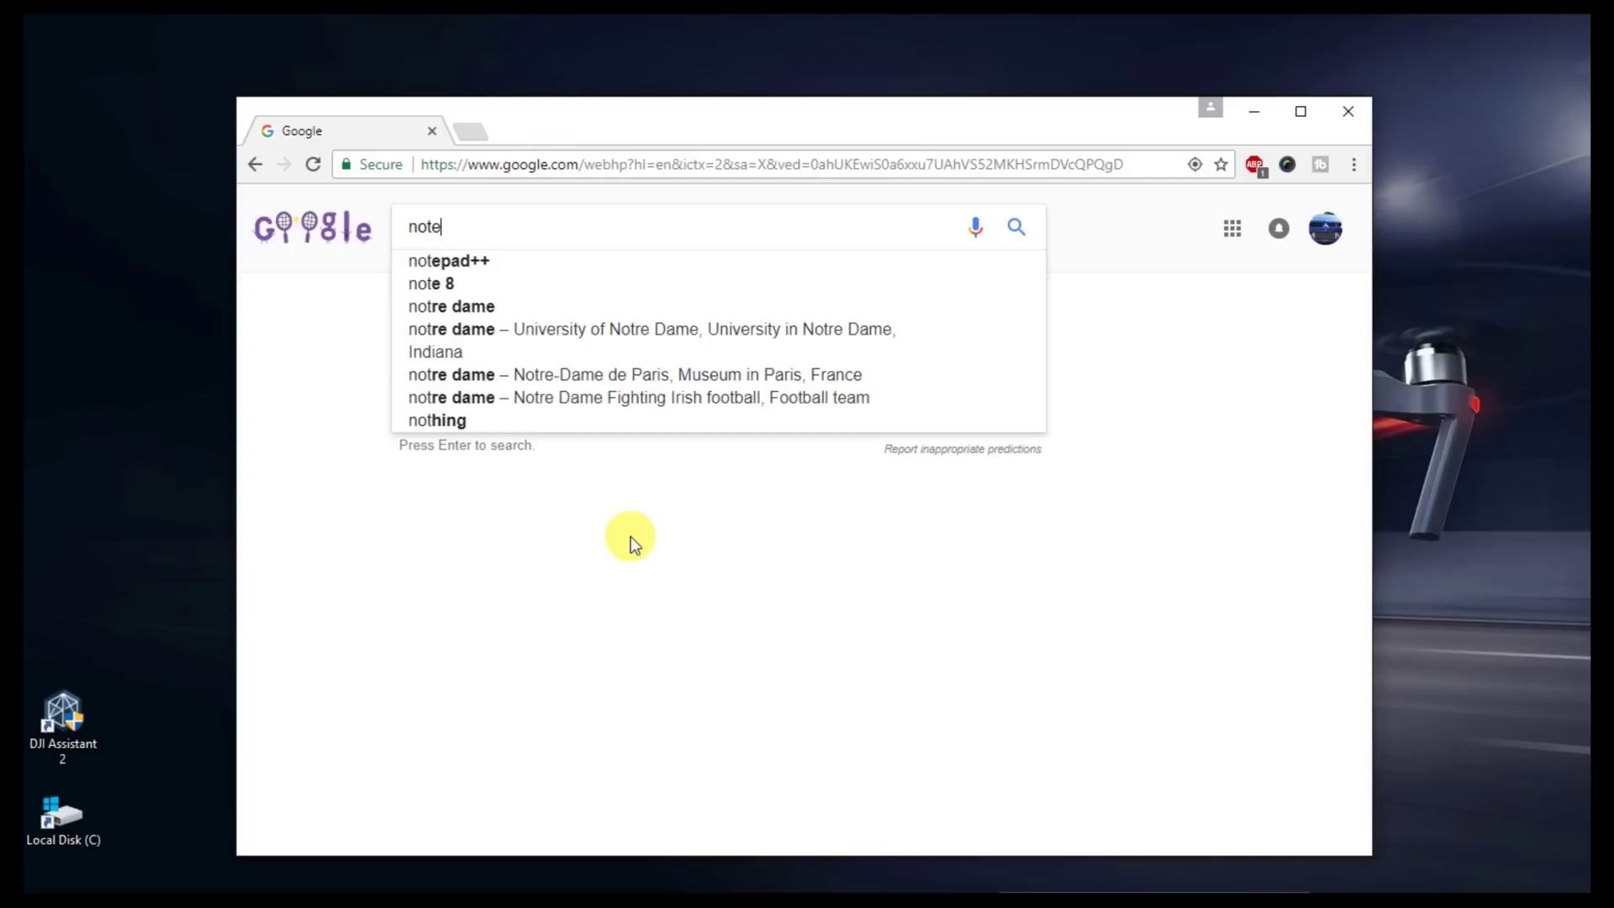
text(pad++ download)
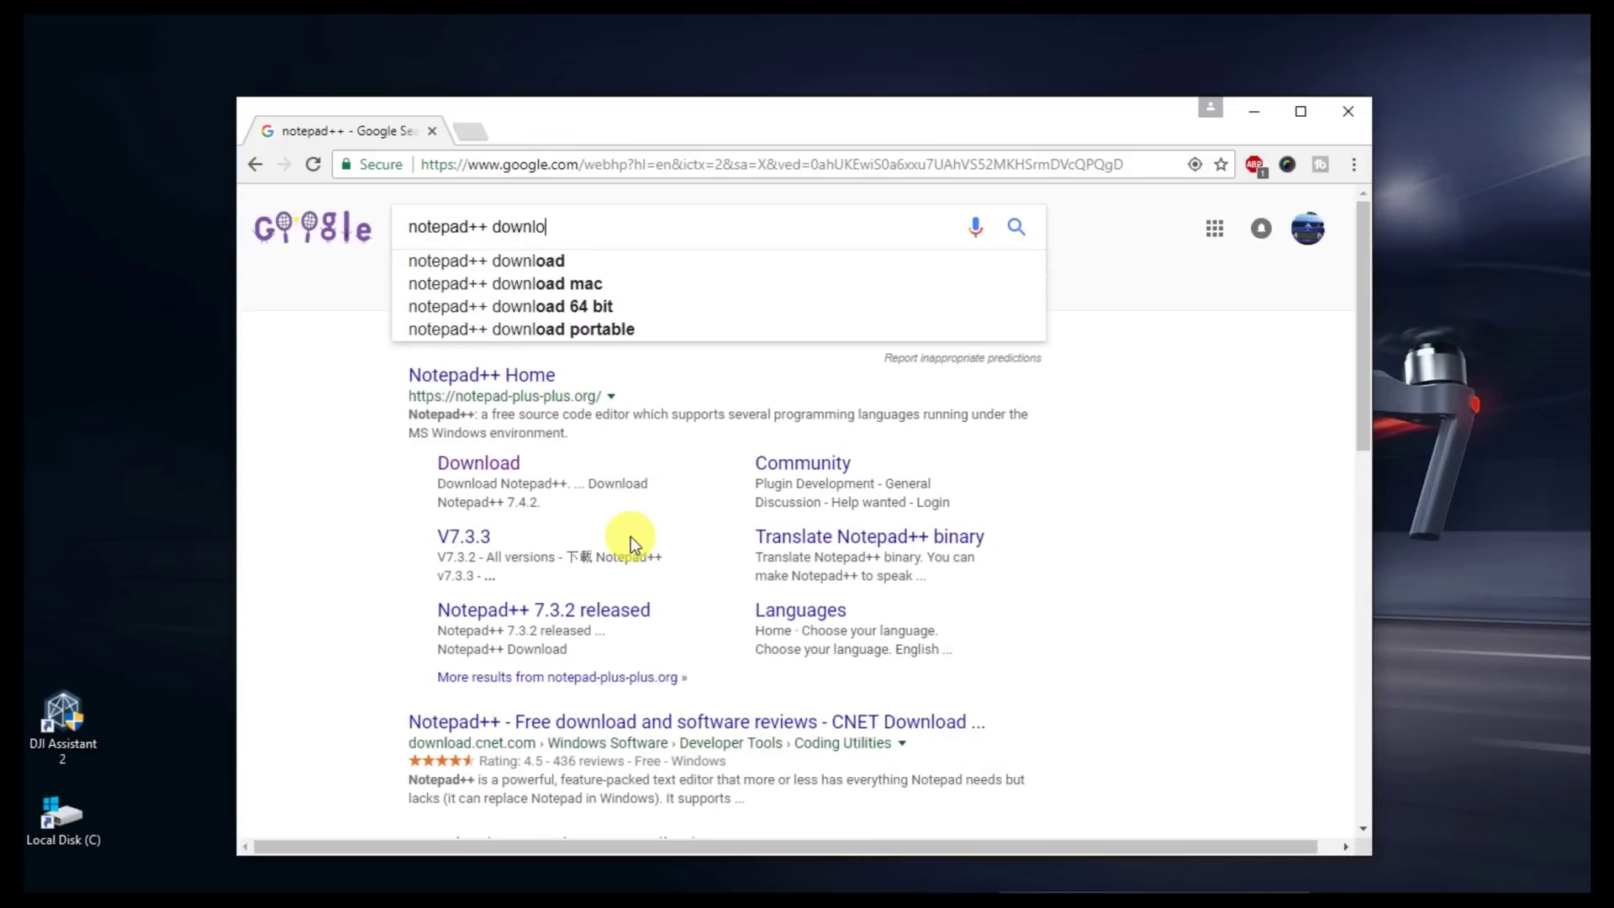
key(Return)
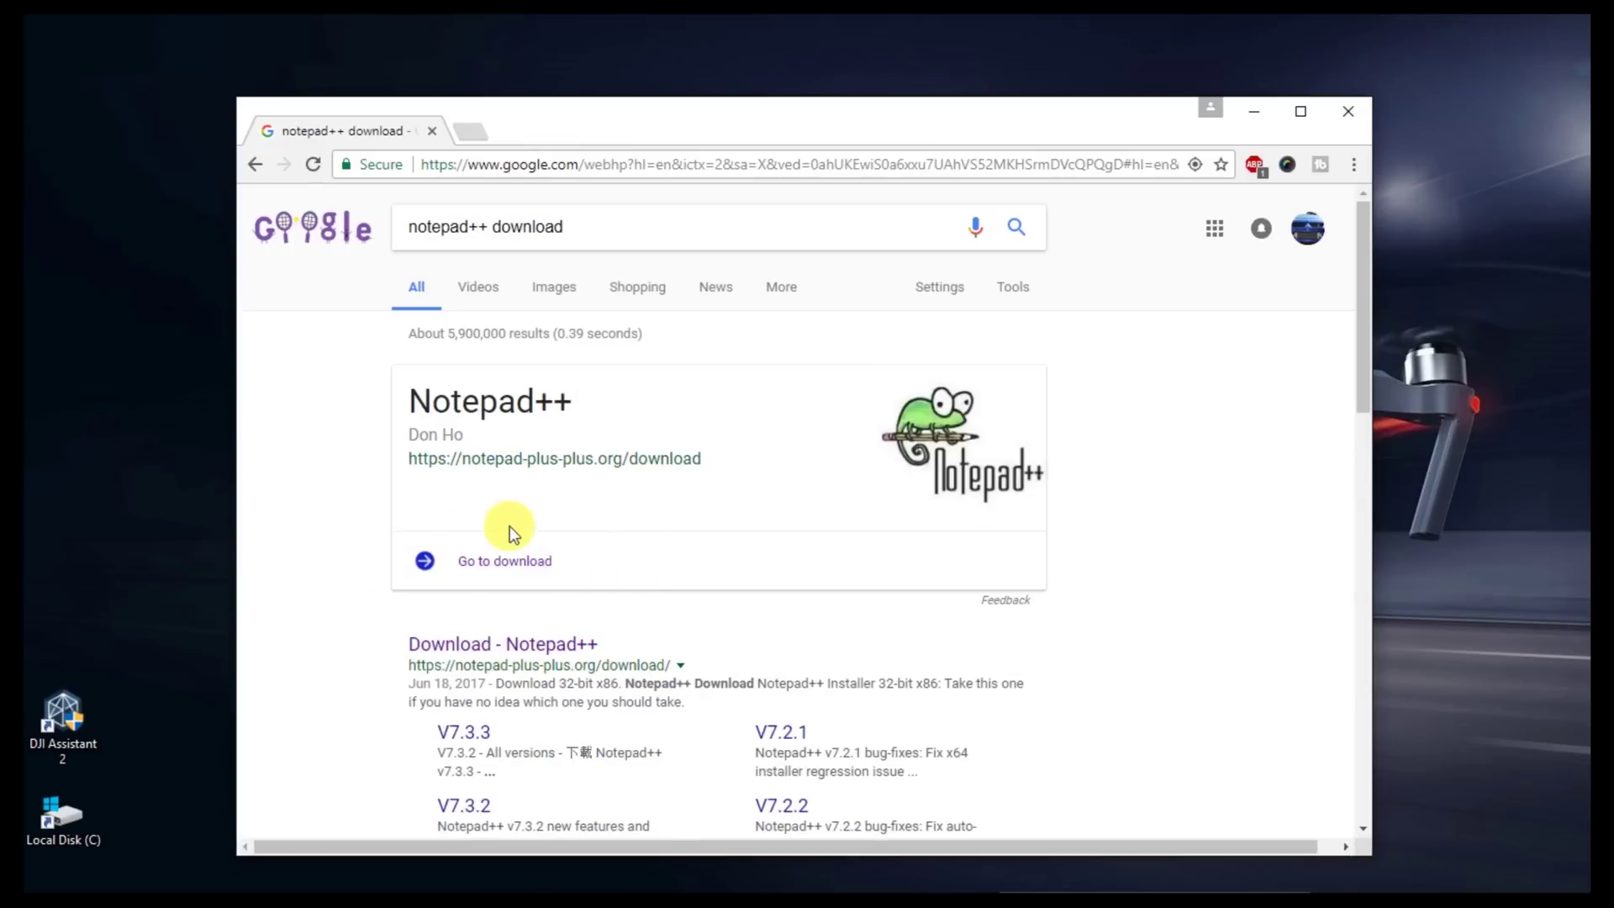
click(515, 561)
Launch the downloaded Notepad++ 7.4.2 installer and minimize Chrome
scroll(739, 603, down, 2)
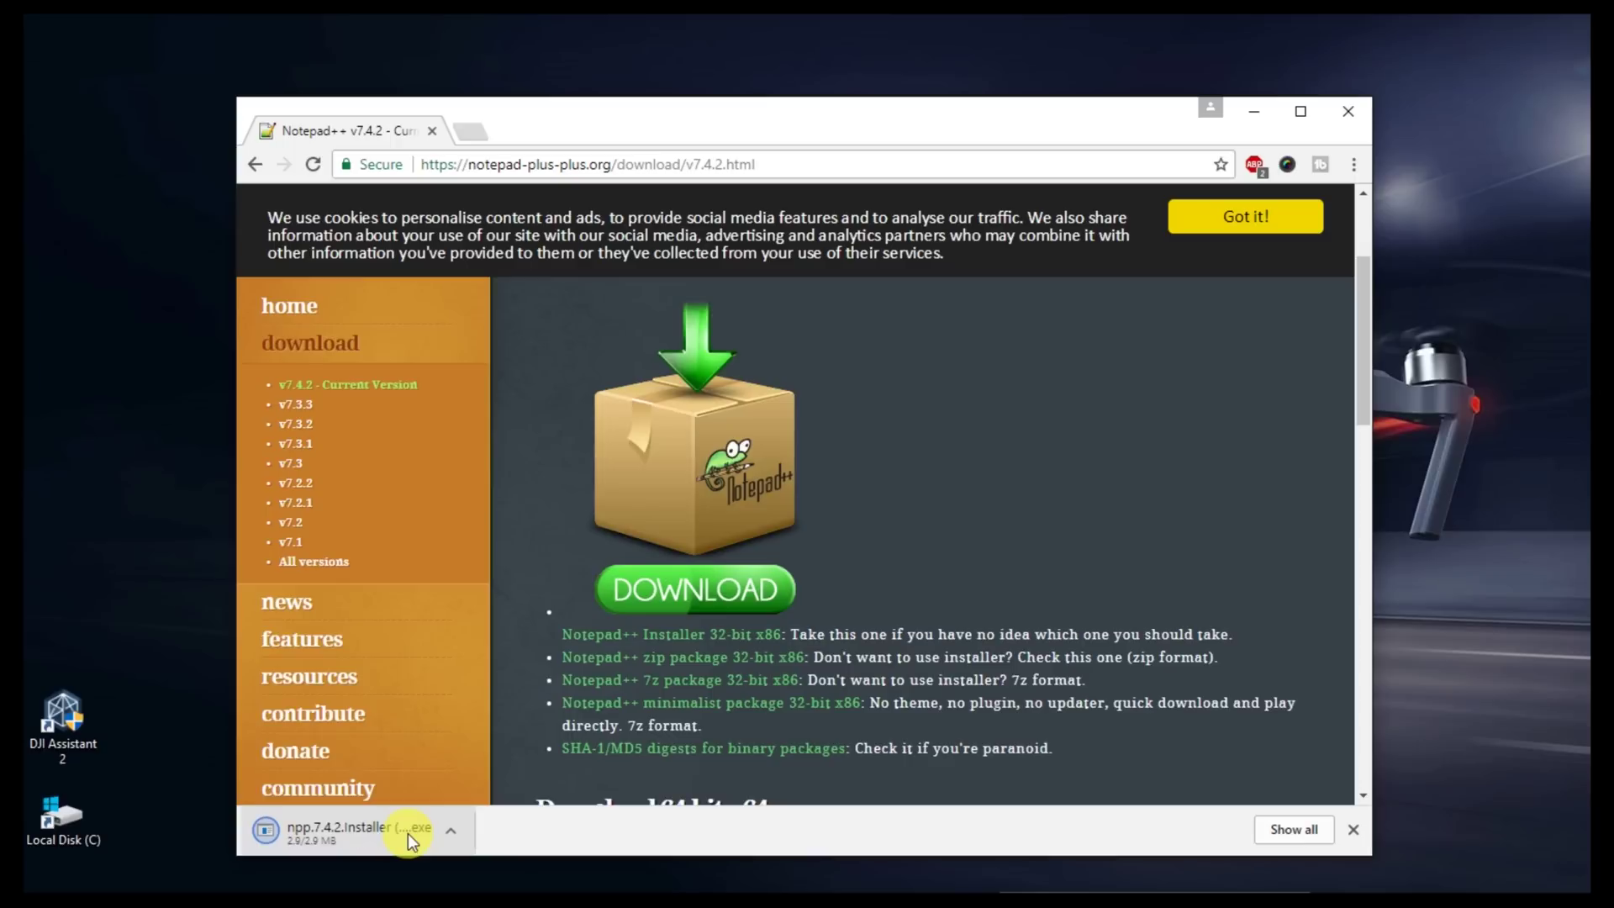
click(407, 835)
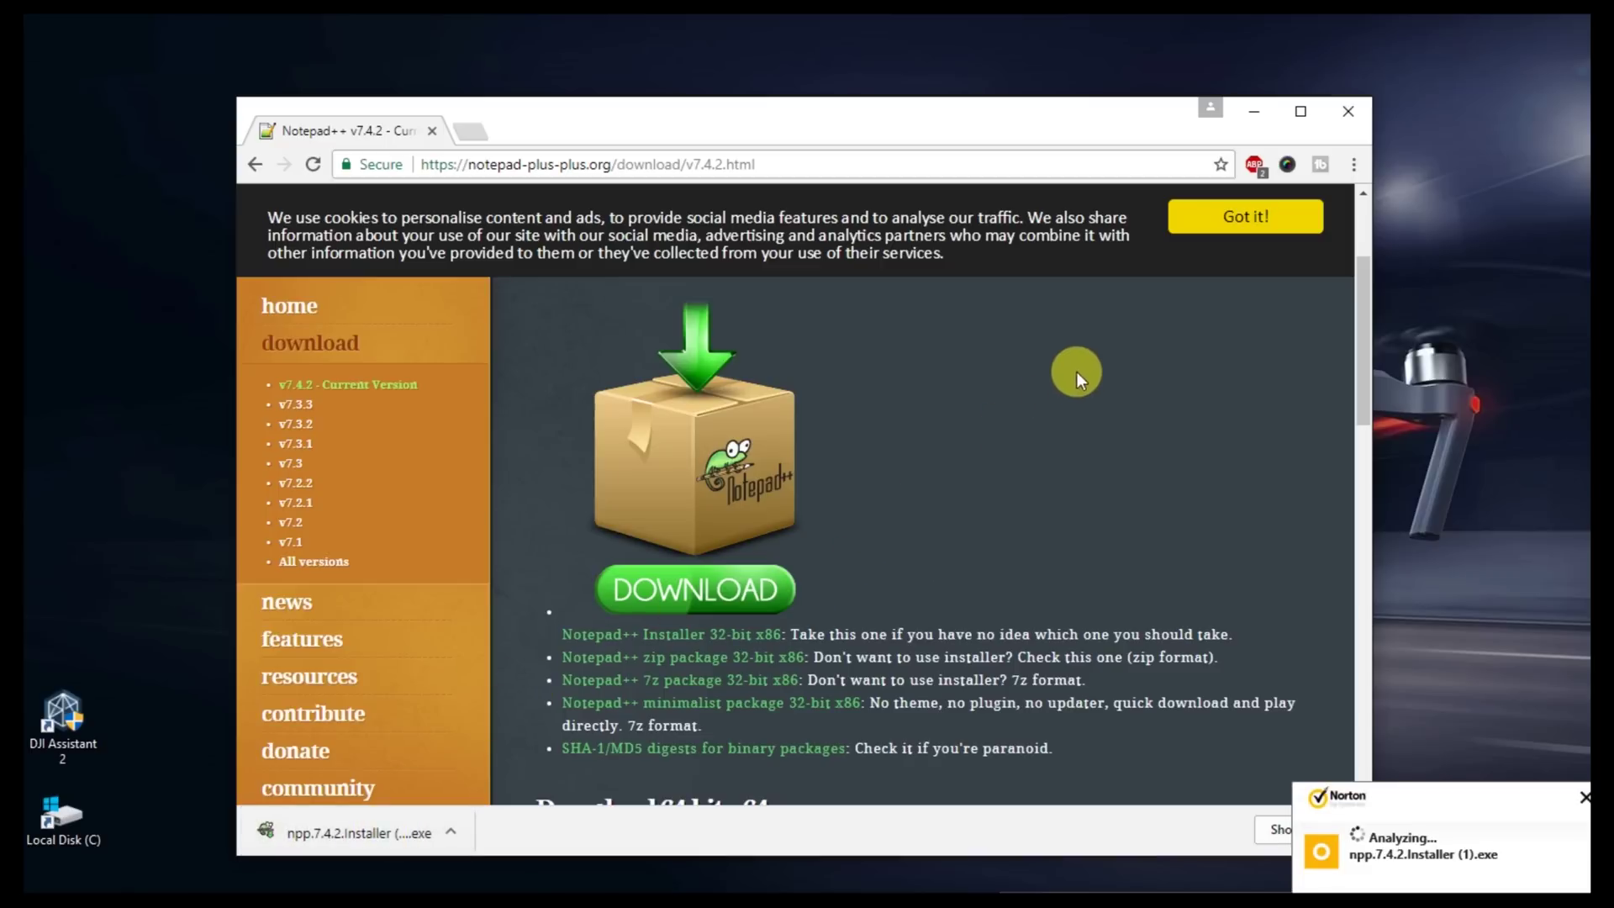
click(1251, 110)
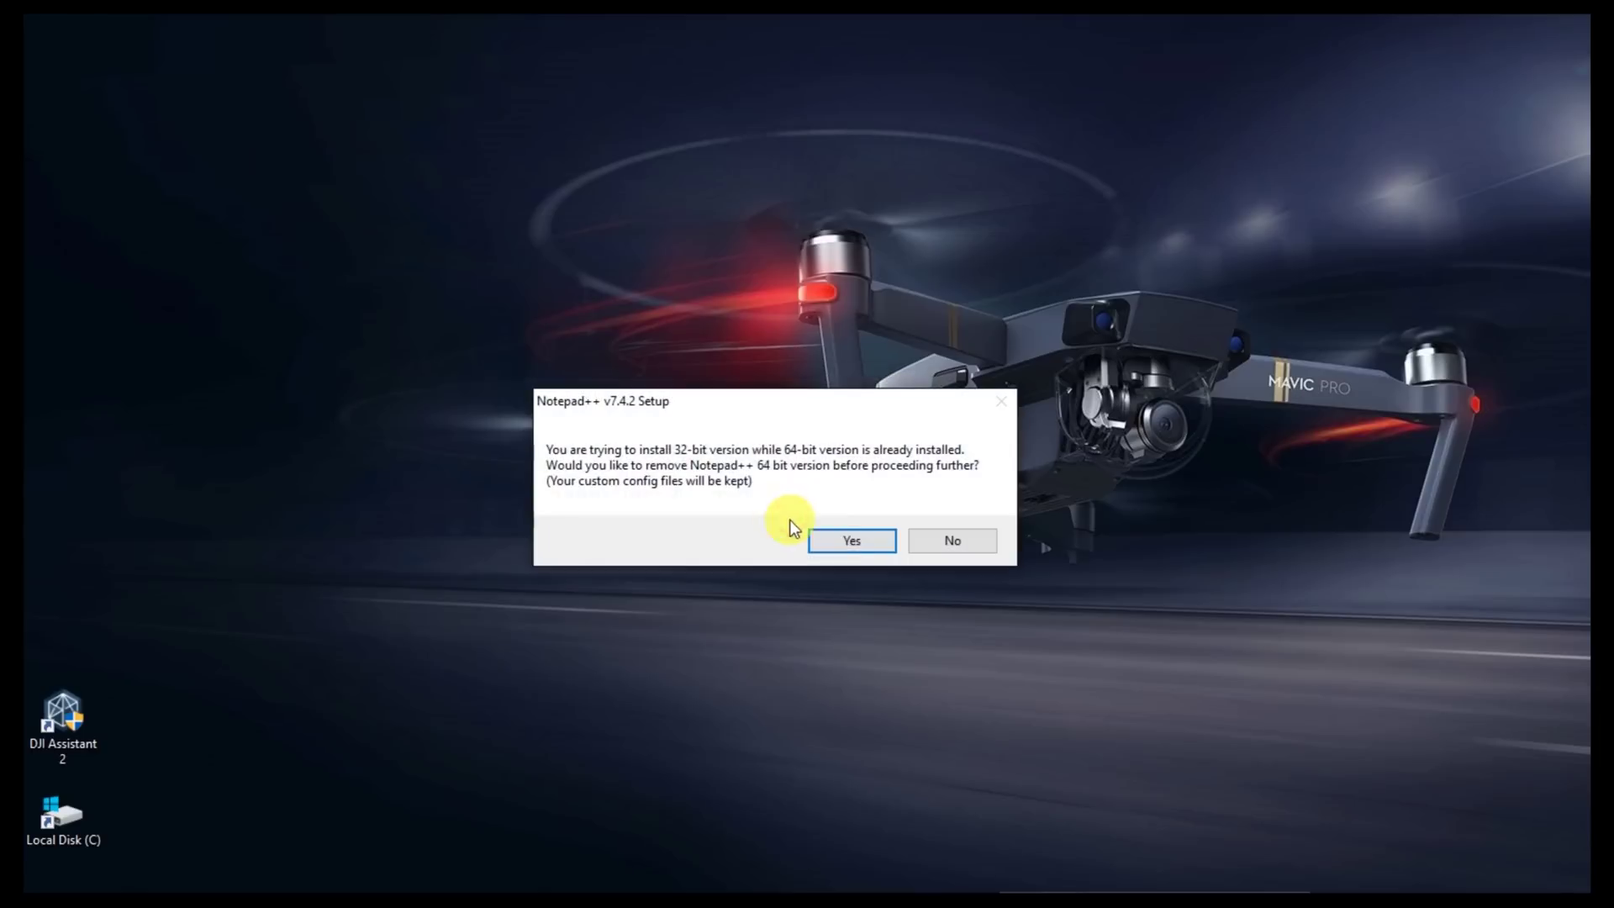
Remove the existing 64-bit version and install Notepad++ v7.4.2 with default components
click(843, 542)
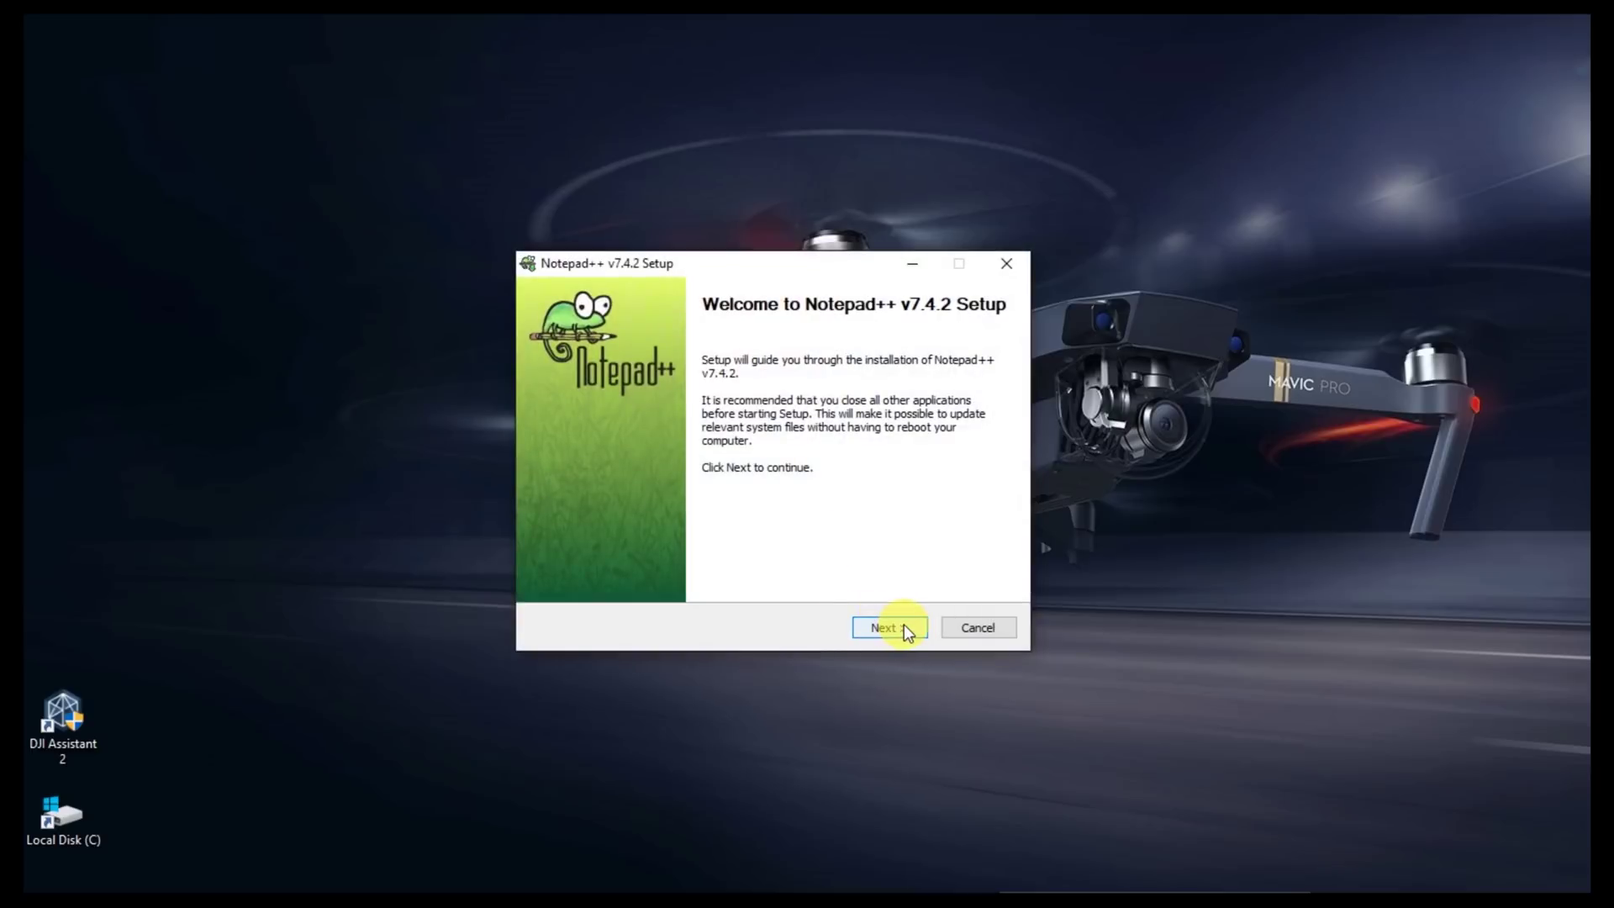
click(905, 627)
click(905, 626)
click(905, 626)
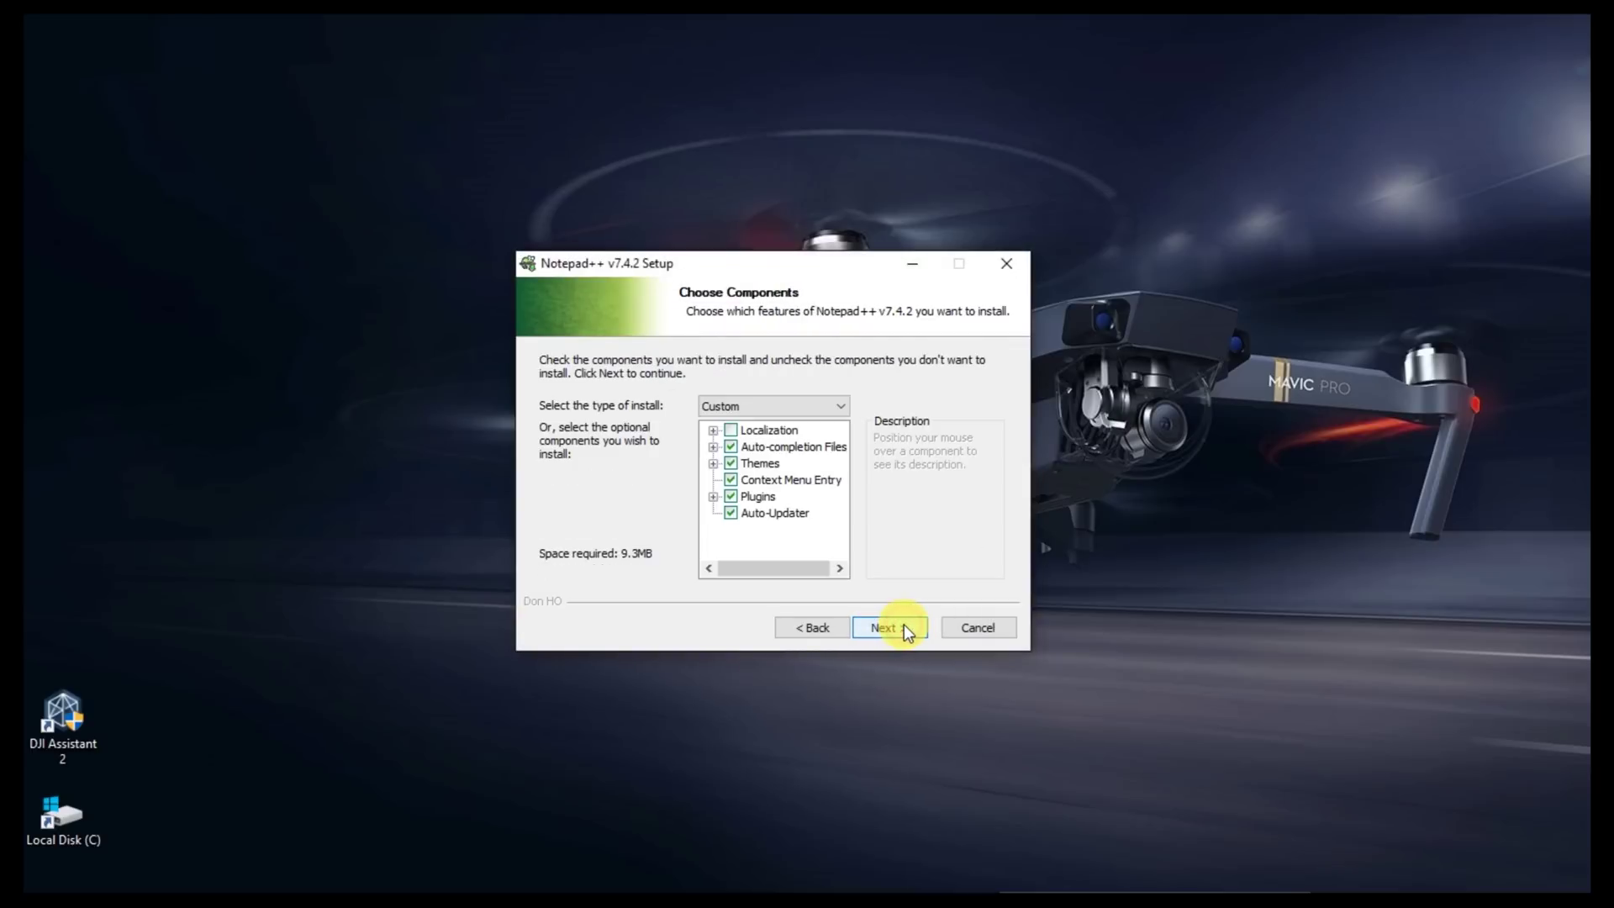
click(905, 628)
click(905, 626)
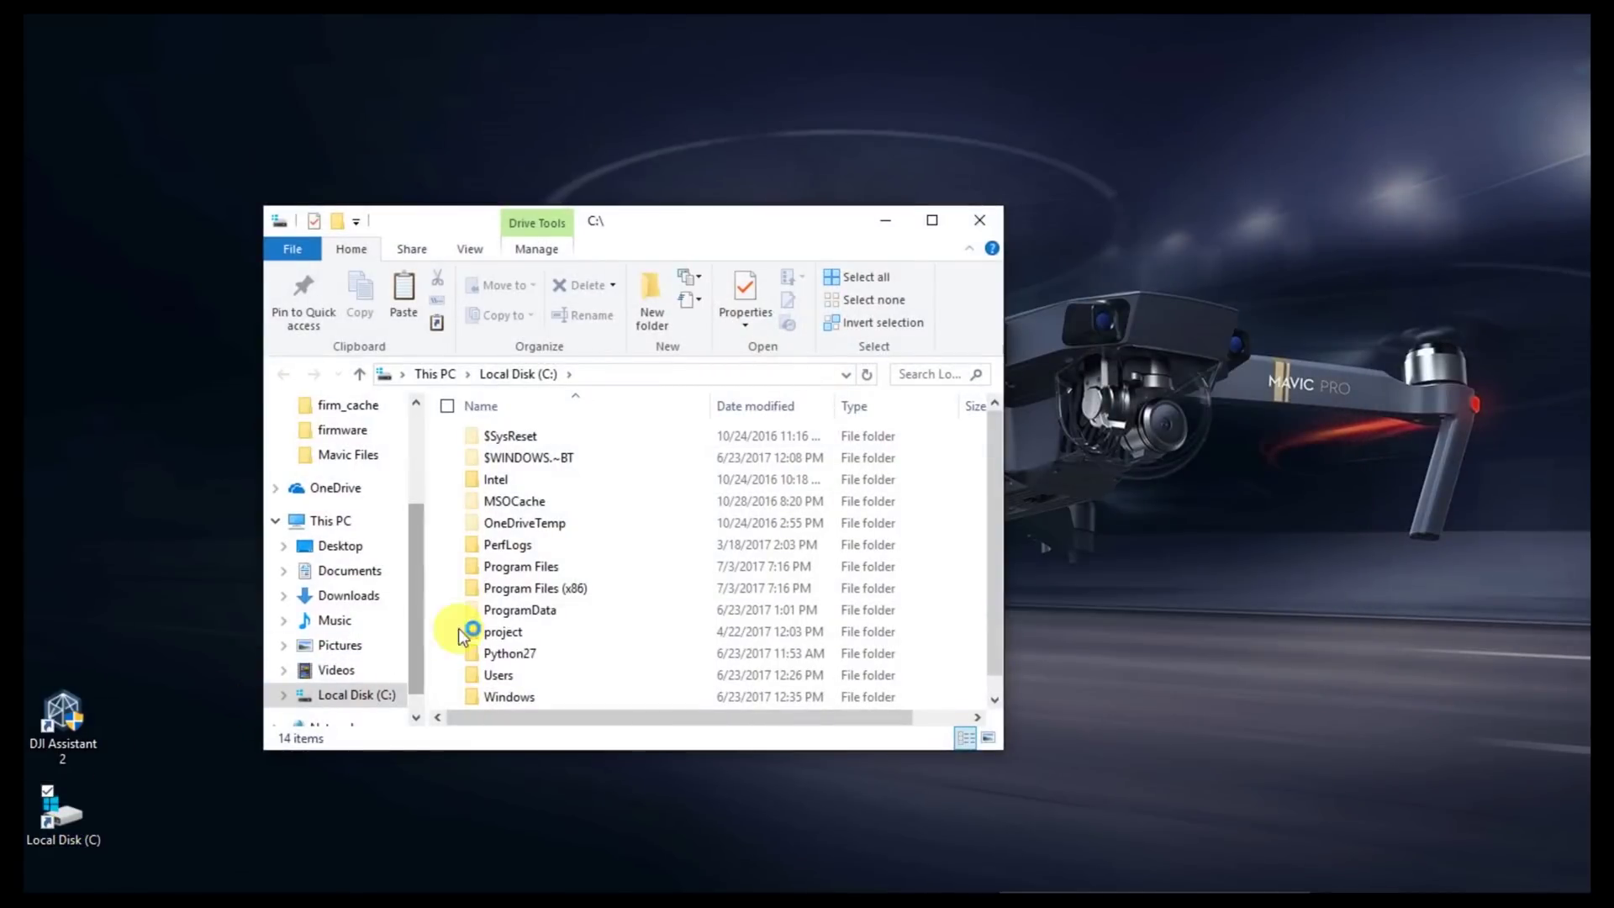
Go to Program Files (x86)\DJI Product\DJI Assistant 2\AppFiles
double_click(622, 591)
click(570, 654)
double_click(570, 654)
double_click(578, 436)
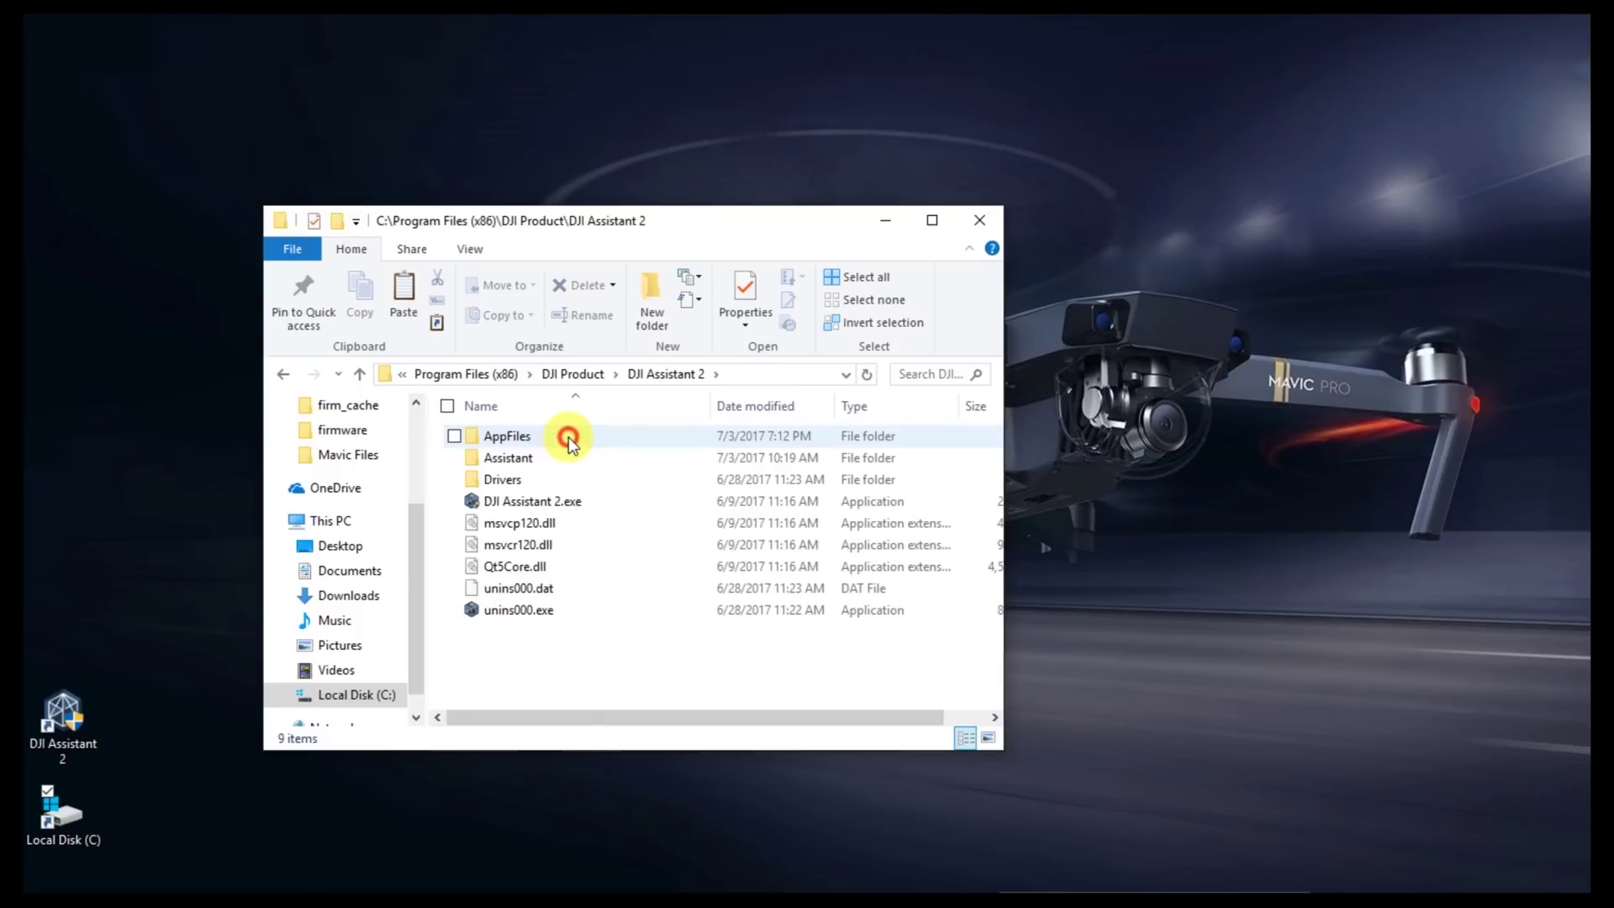
click(573, 437)
double_click(573, 436)
Copy and paste main.js to create the backup 'main - Copy.js', granting admin permission
click(547, 501)
right_click(545, 501)
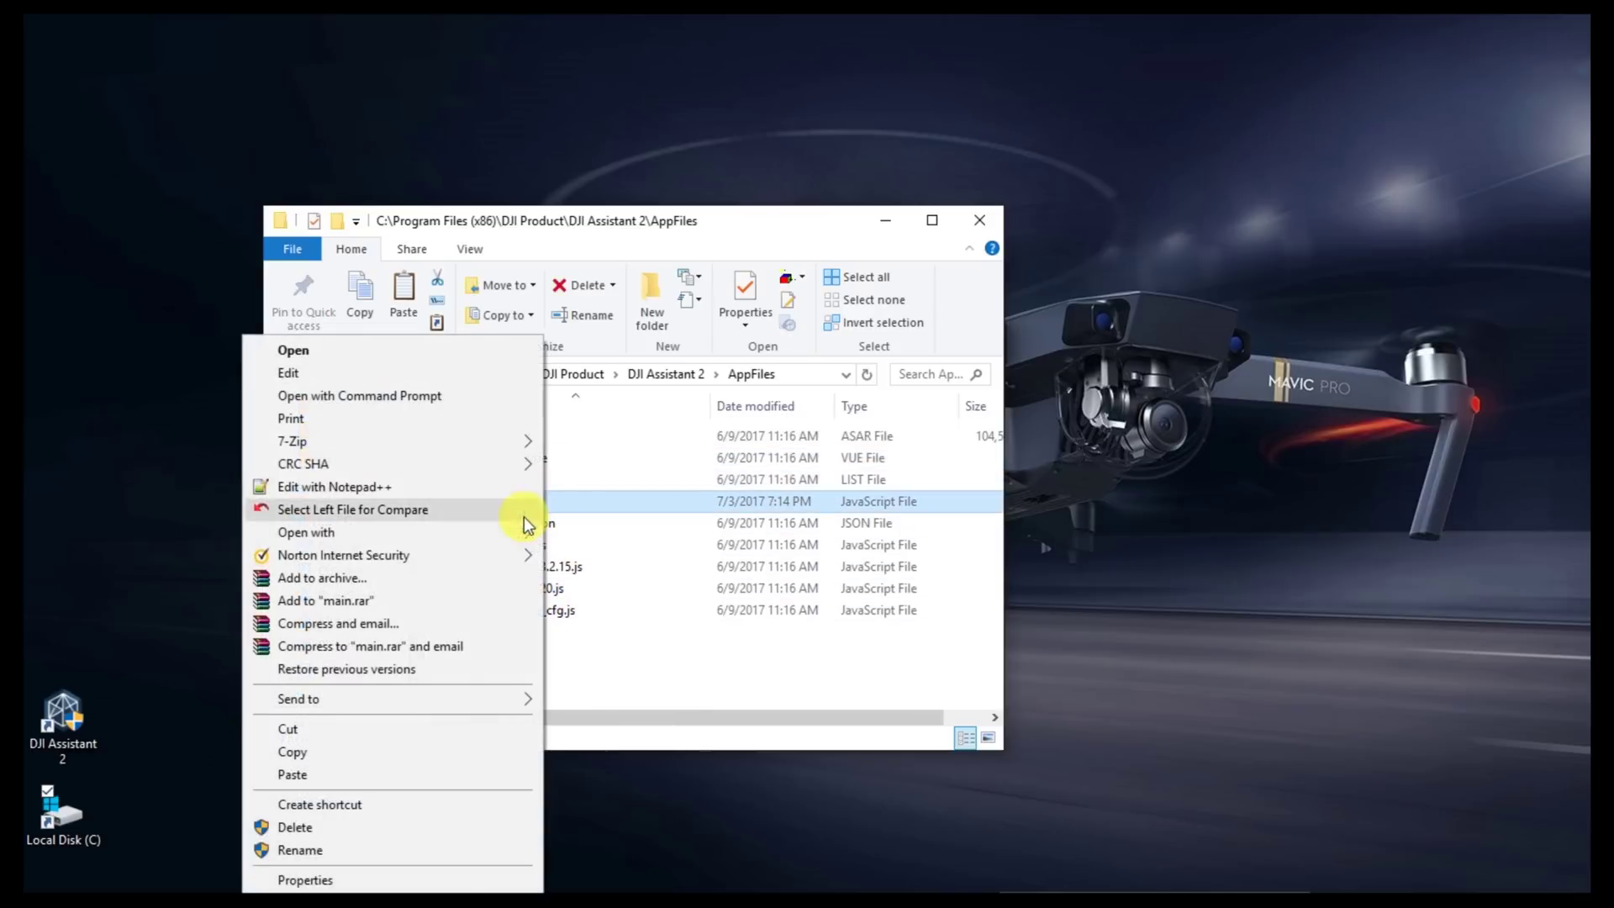
click(395, 747)
click(546, 661)
right_click(548, 668)
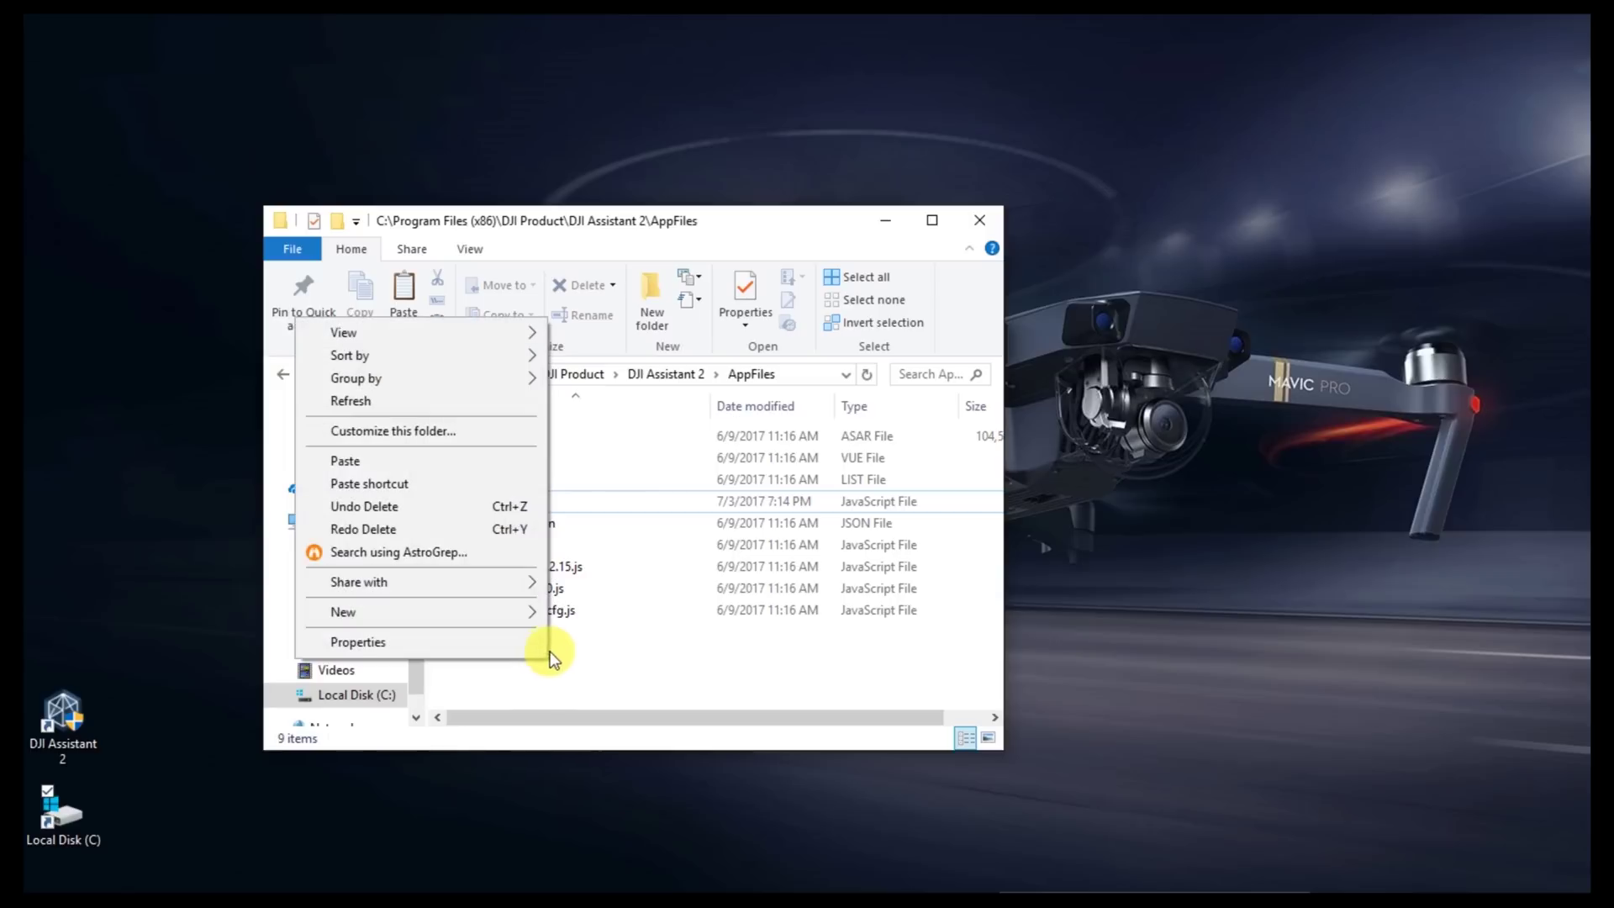
click(408, 466)
click(721, 323)
Open main.js in Notepad++ after closing the accidental Notepad window
click(536, 525)
right_click(528, 521)
click(338, 371)
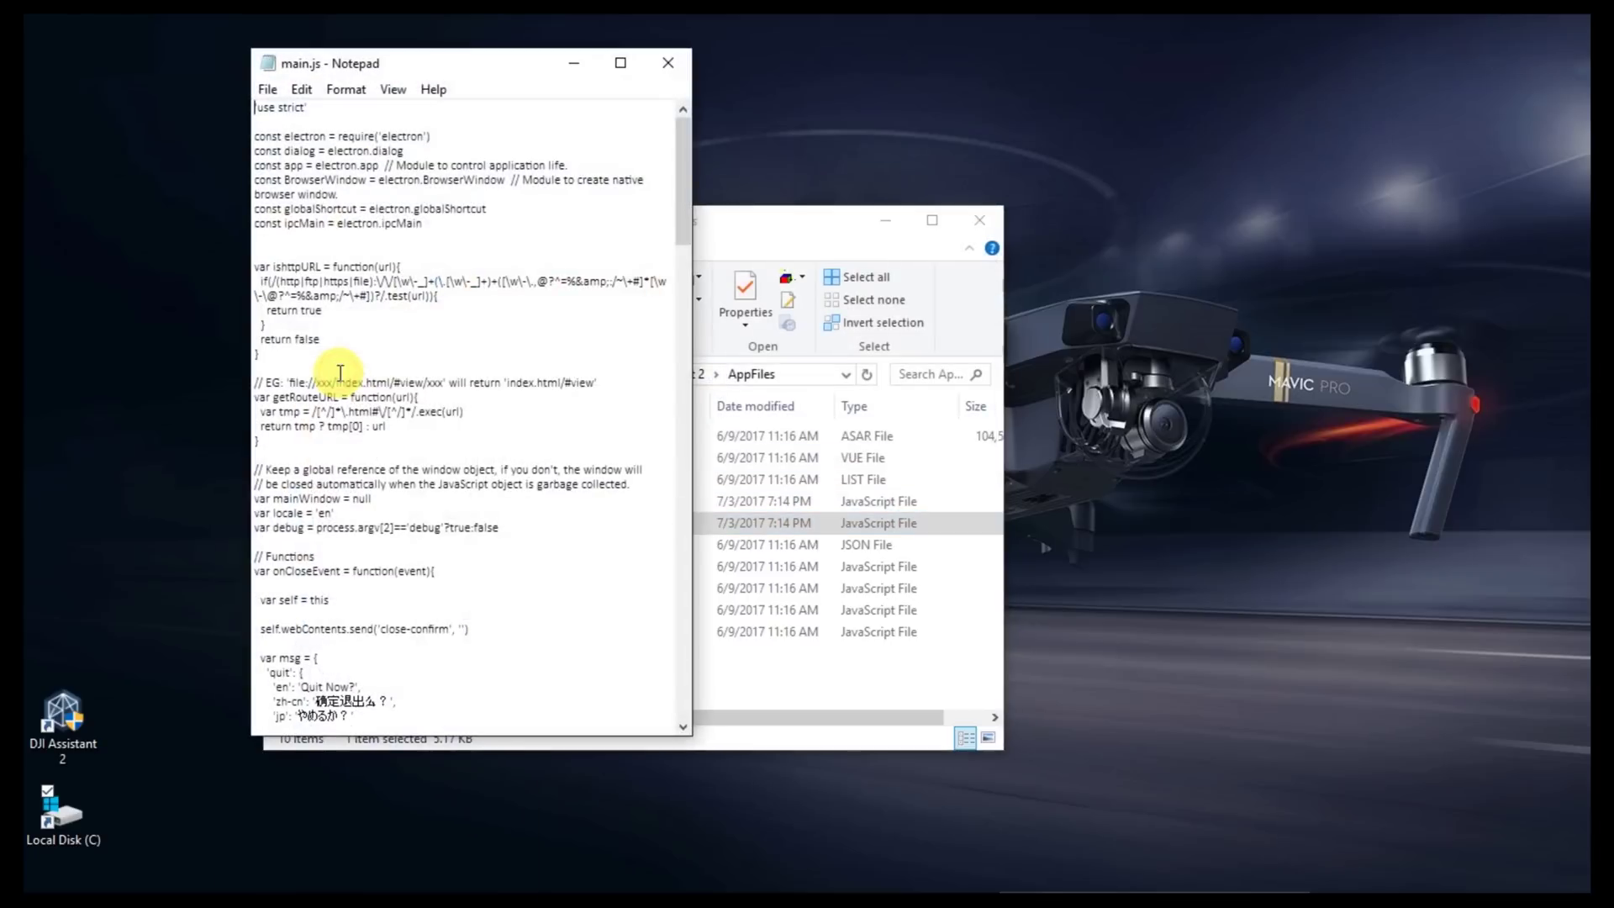
click(678, 63)
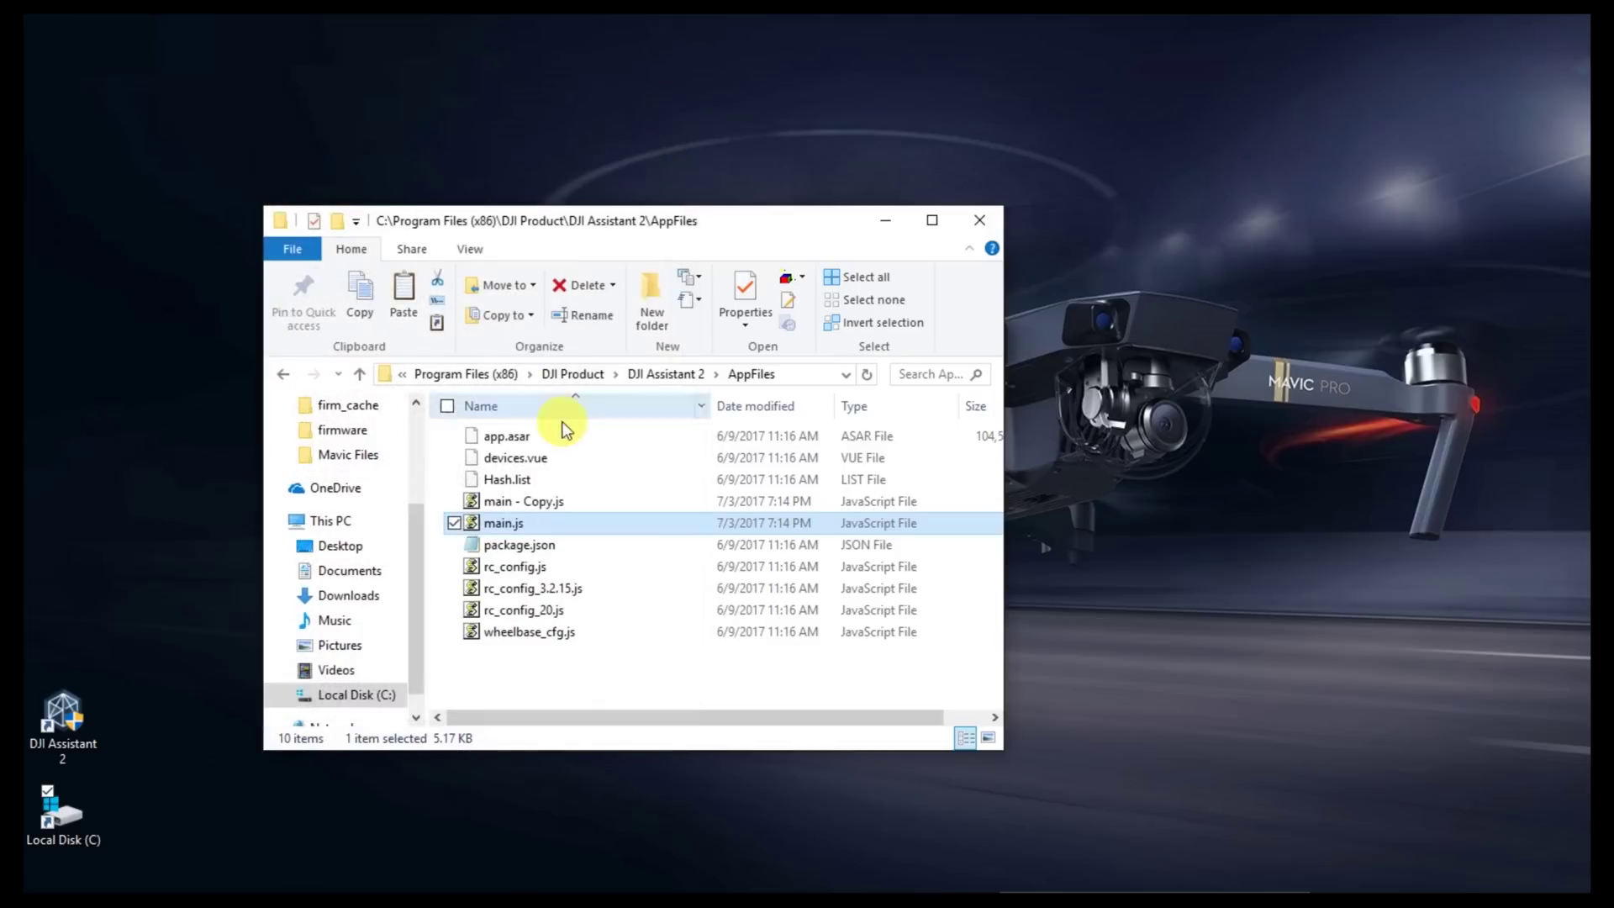
right_click(523, 523)
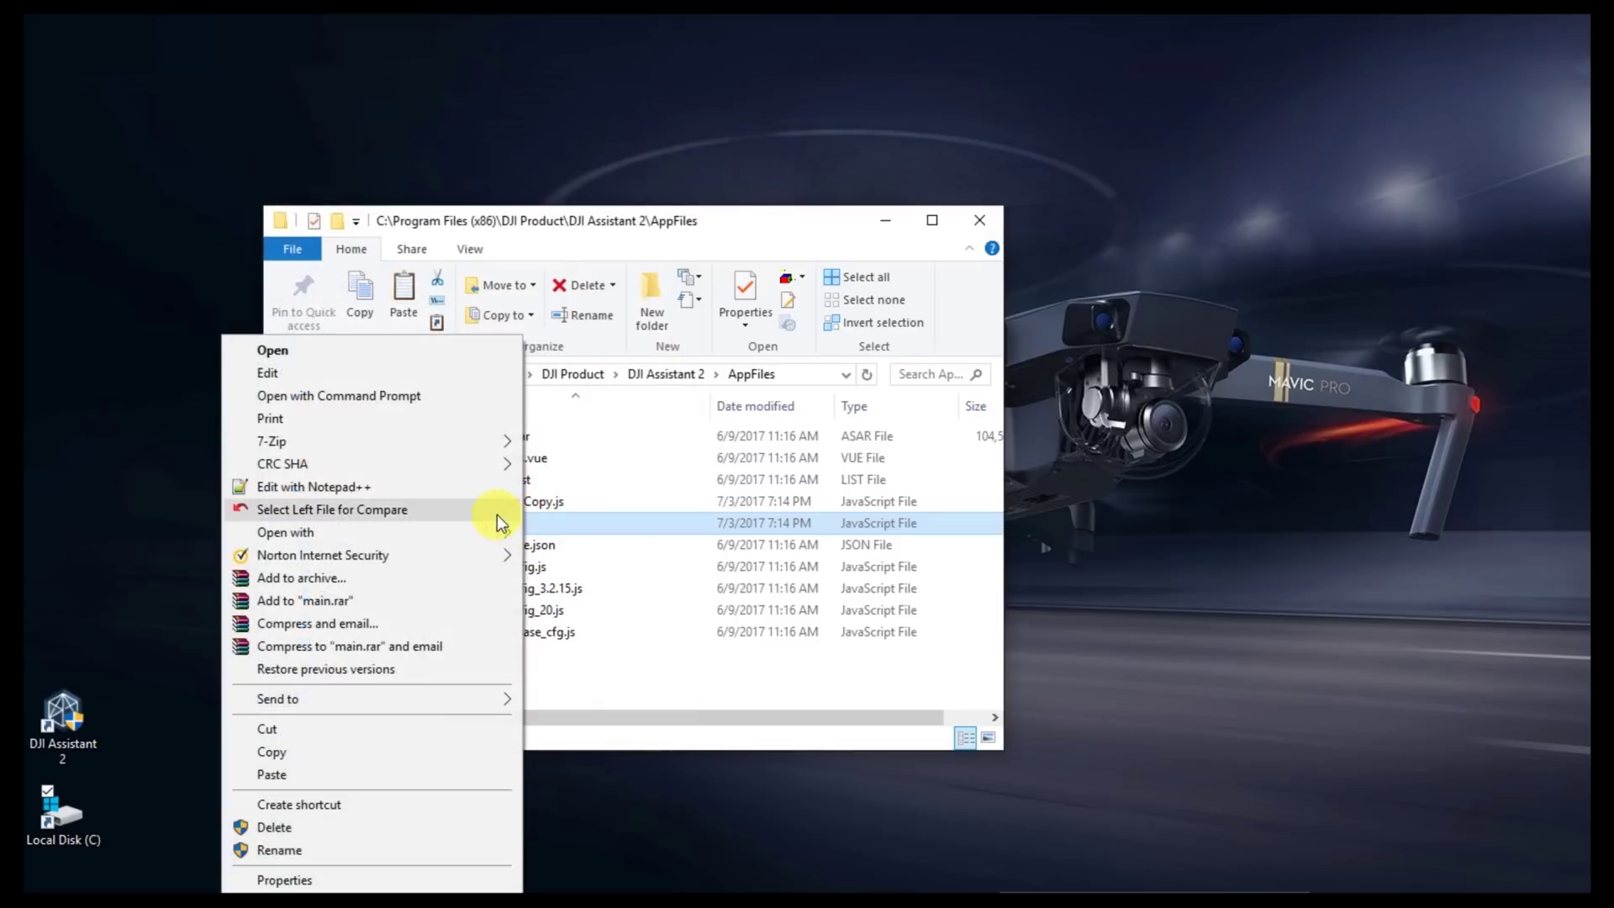
click(396, 487)
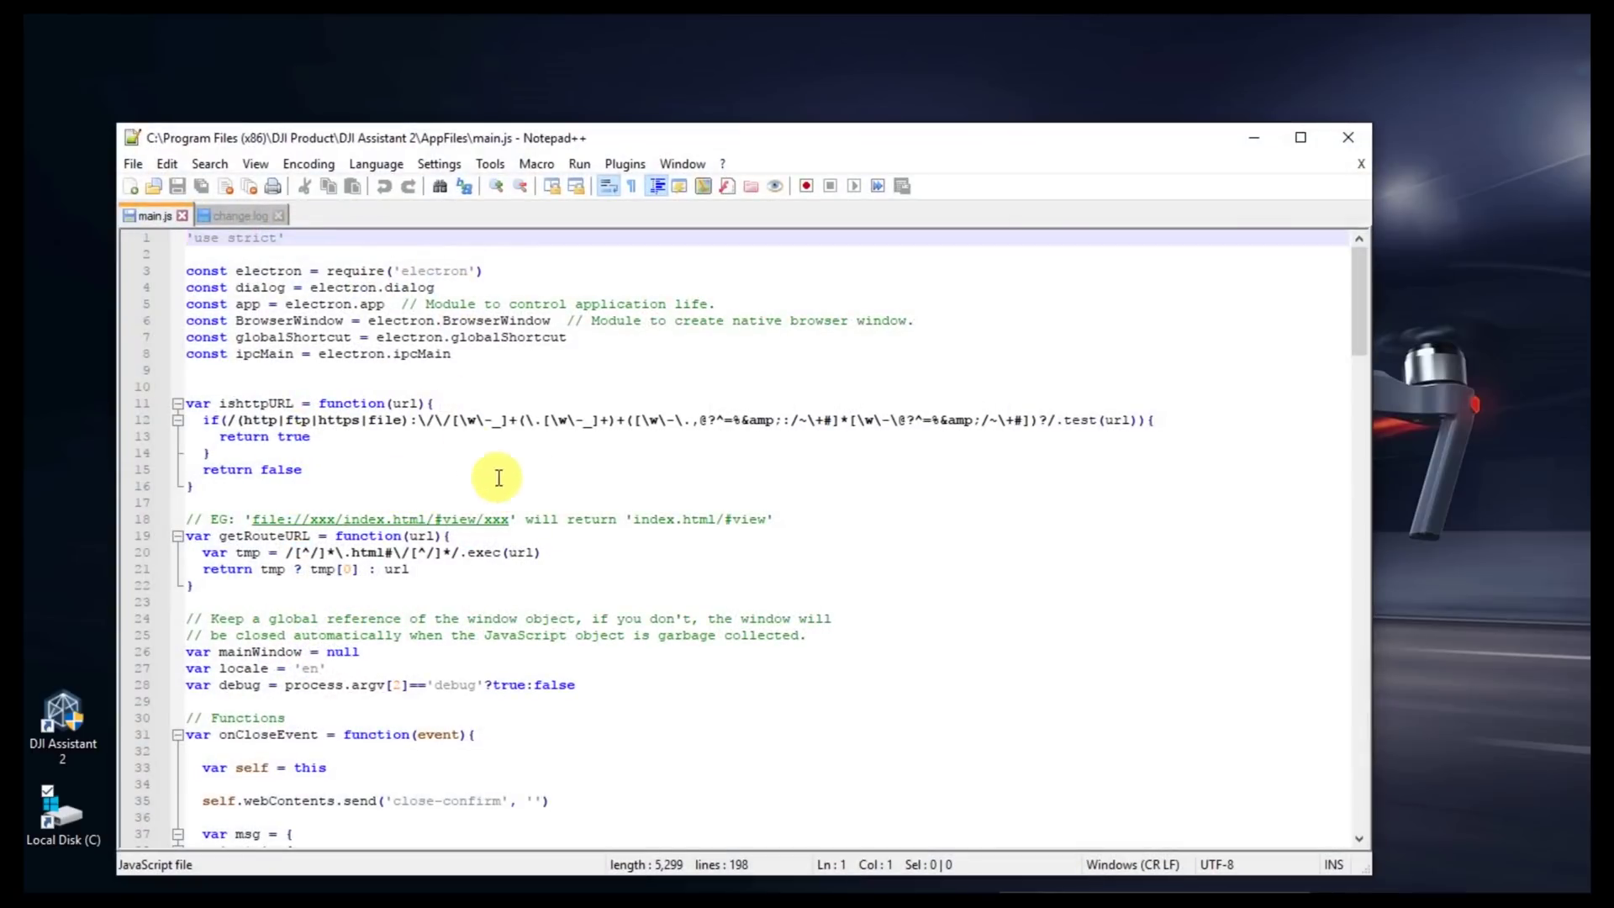
Find 'devtool' and remove the comment marker from the openDevTools() line 113
click(209, 164)
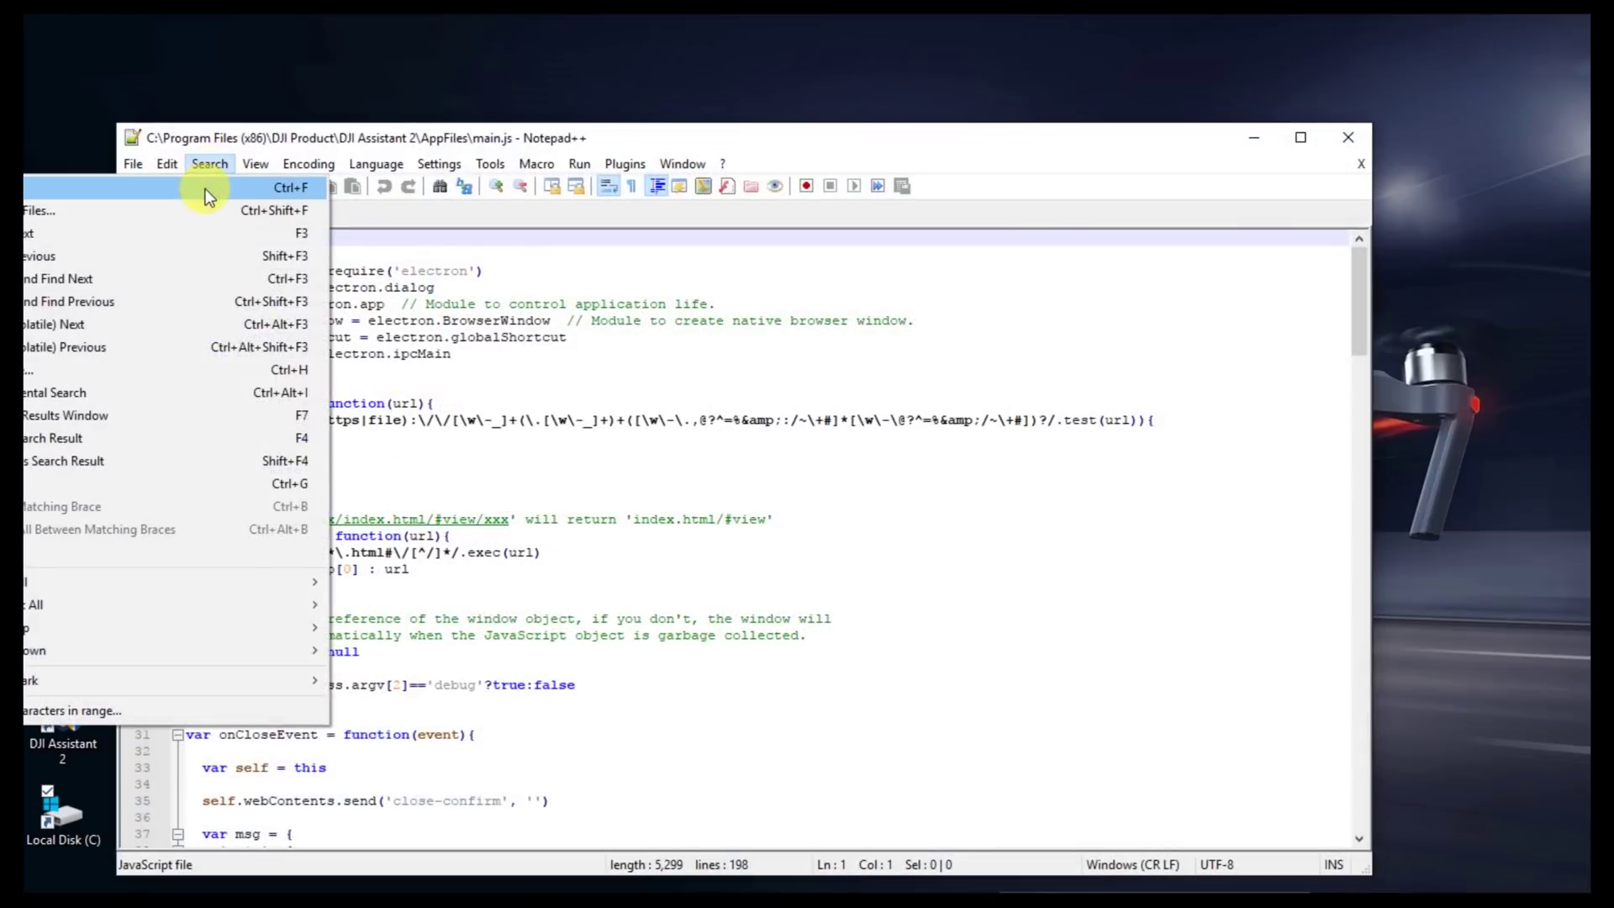
click(205, 188)
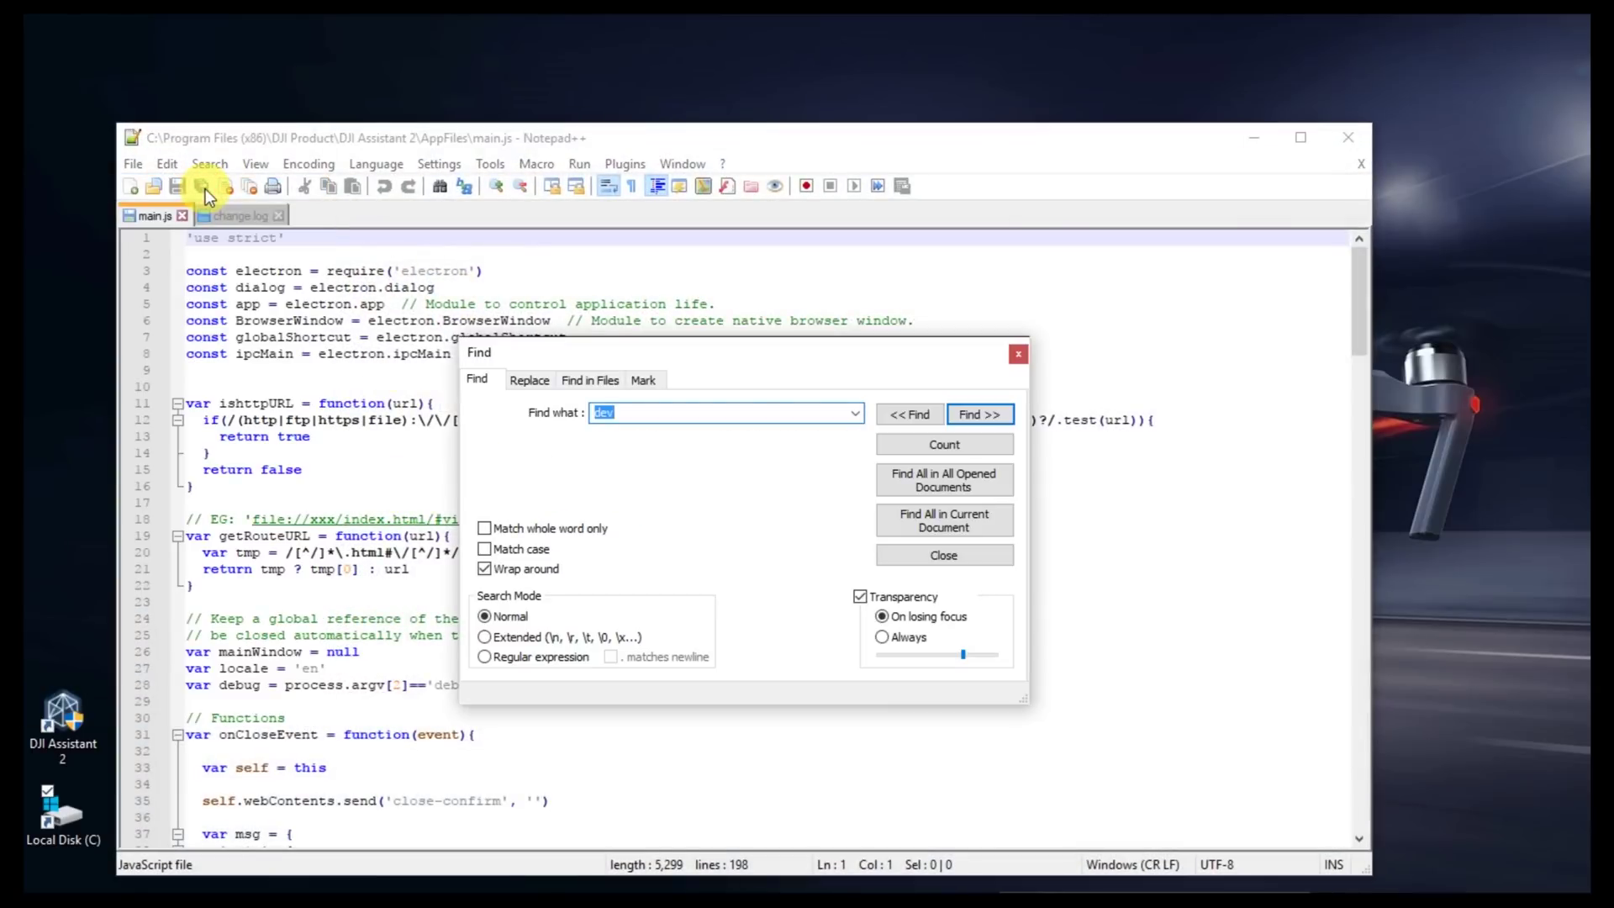
text(devtool)
key(Return)
click(1018, 353)
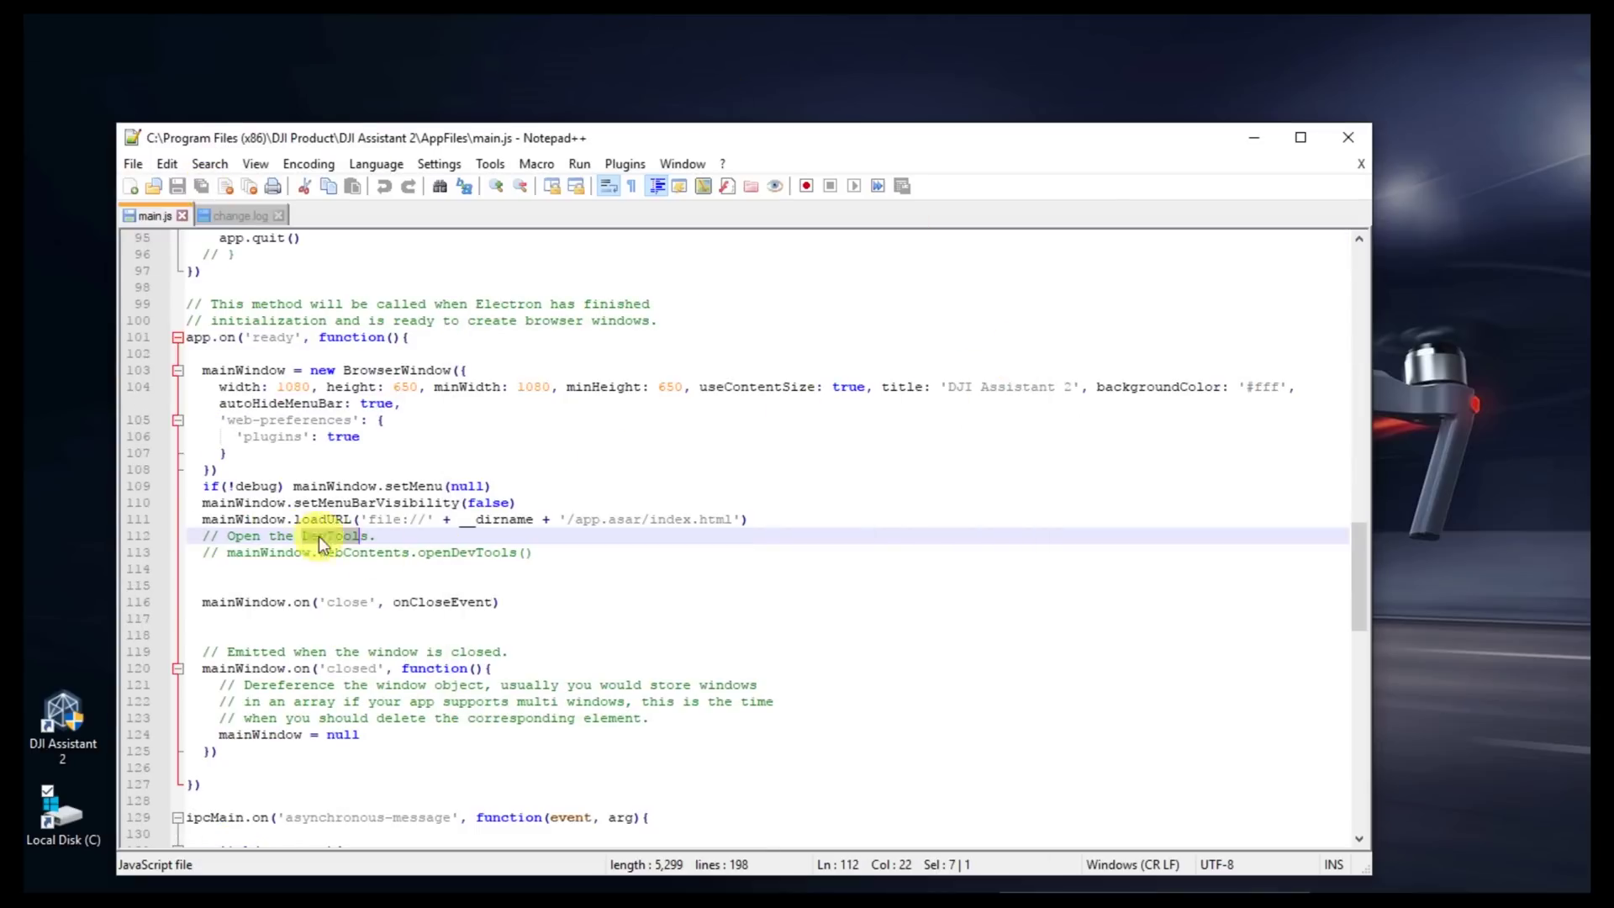
click(232, 555)
key(BackSpace)
key(BackSpace)
key(BackSpace)
Save main.js with administrator rights, then close its tabs and Notepad++
click(132, 164)
click(58, 301)
click(805, 531)
click(134, 164)
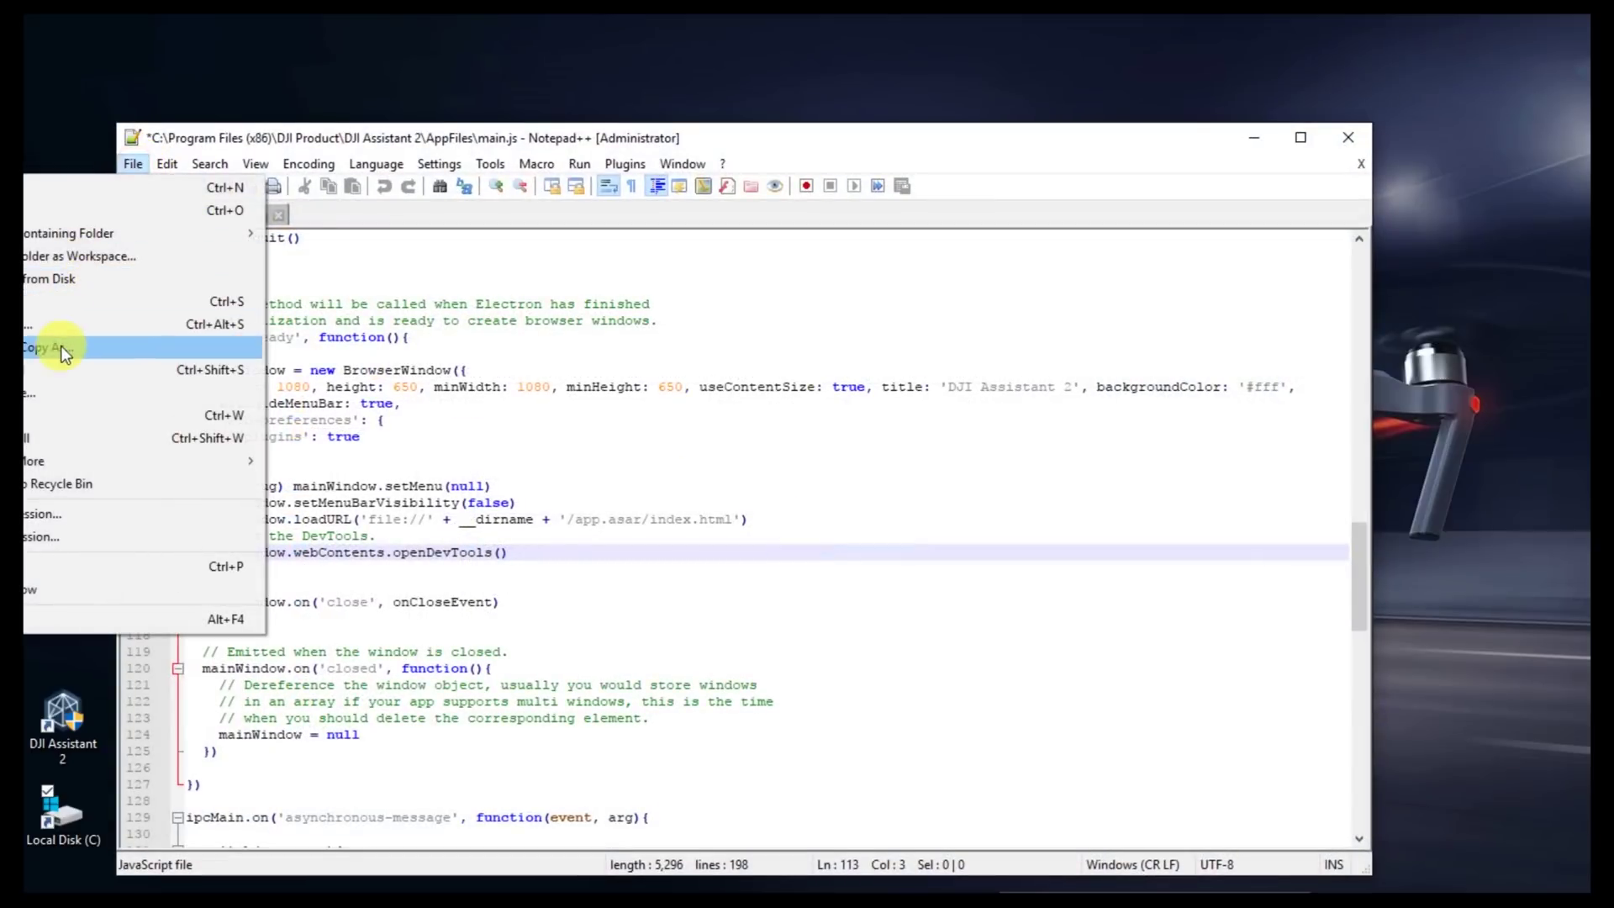
click(36, 299)
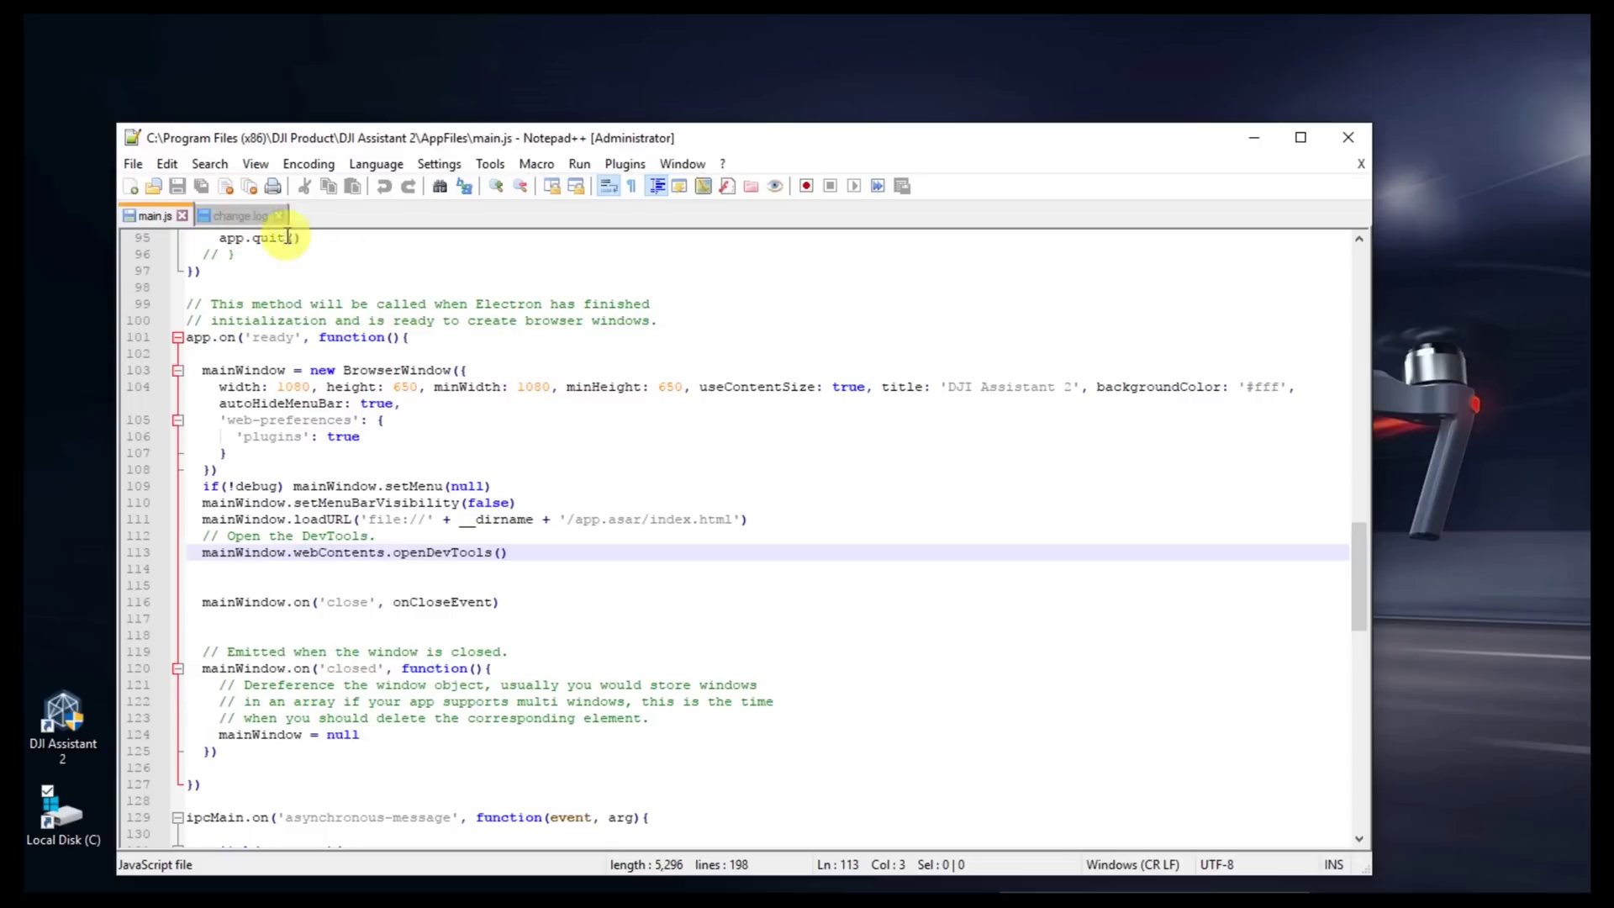
click(182, 215)
click(205, 217)
click(1345, 137)
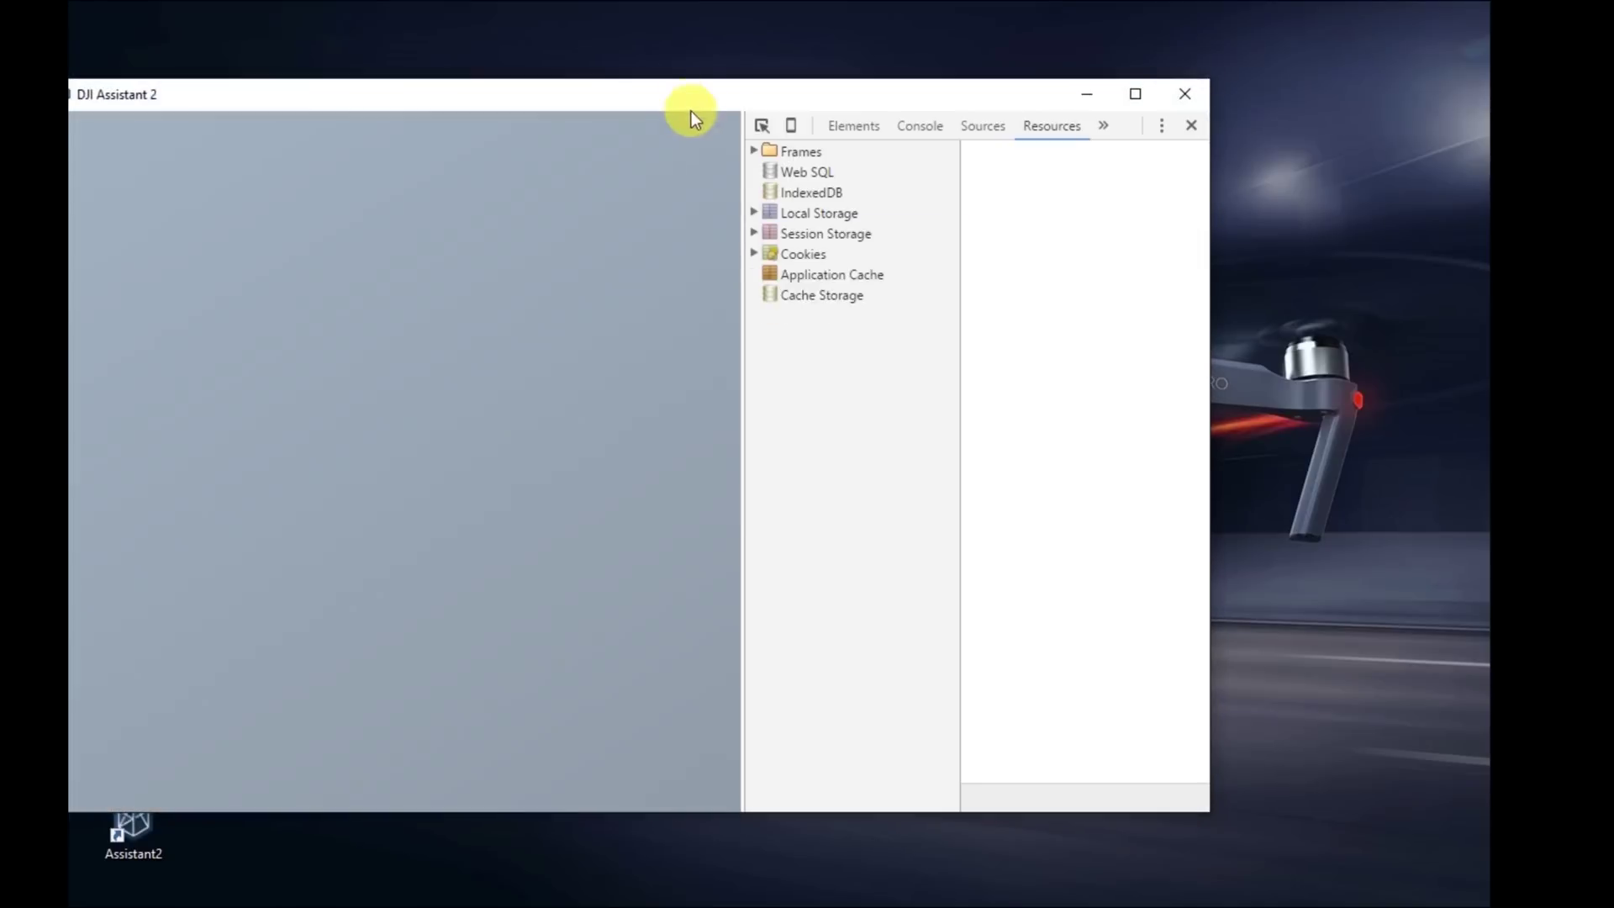
Set the Local Storage debug value to 1, close DevTools, and open the Little Pilot device
drag(720, 92, 795, 89)
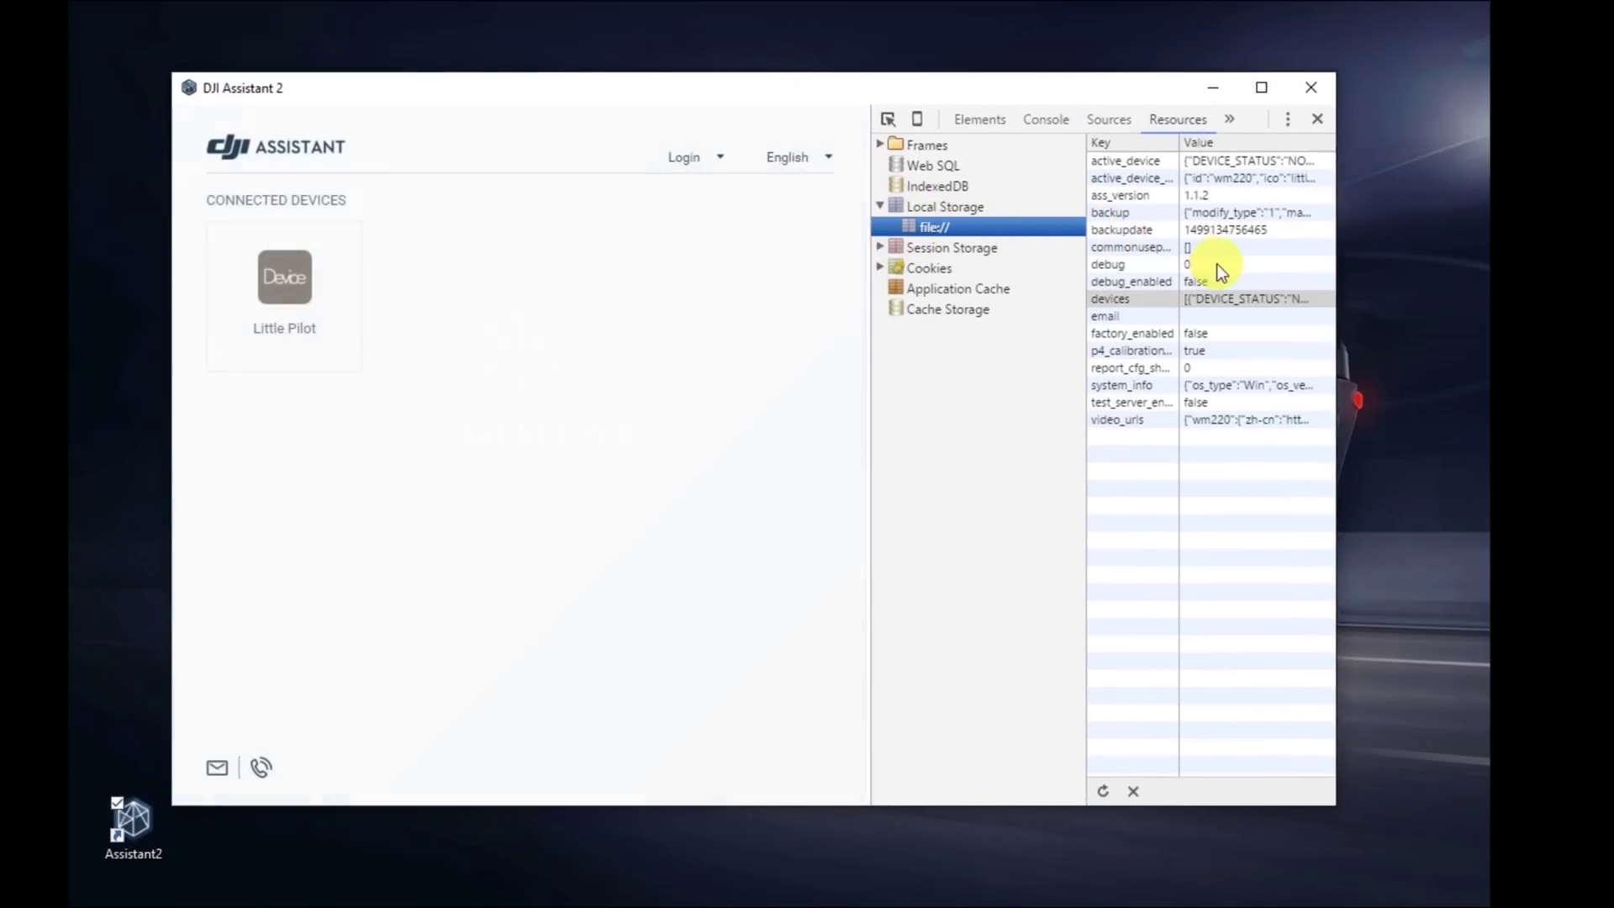
double_click(1217, 264)
text(1)
key(Return)
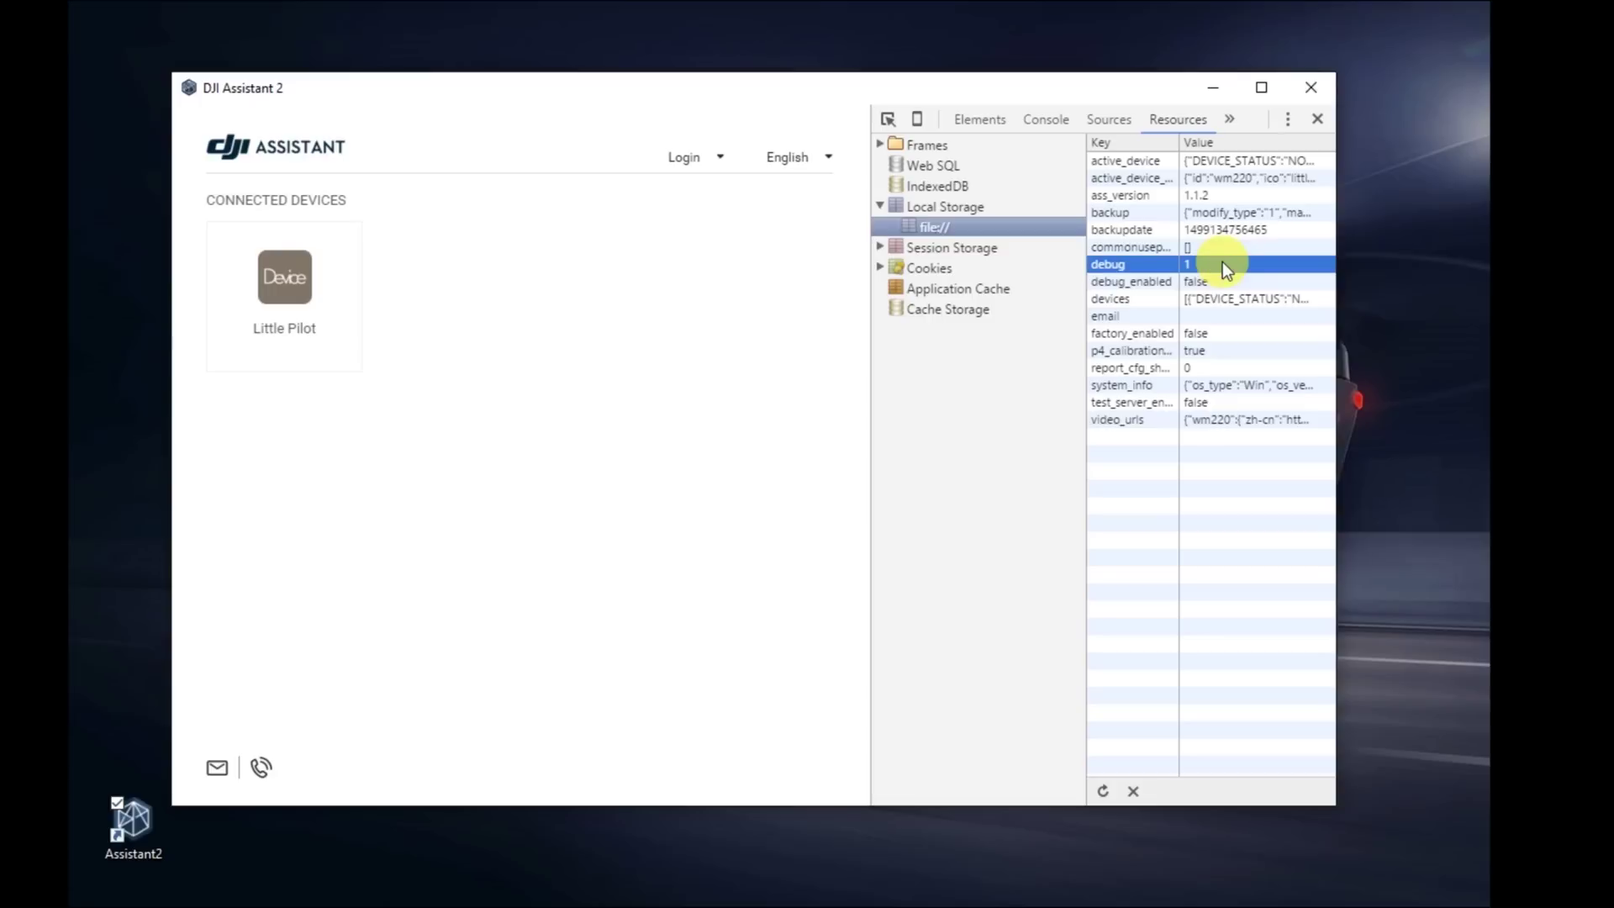
click(1322, 118)
click(374, 284)
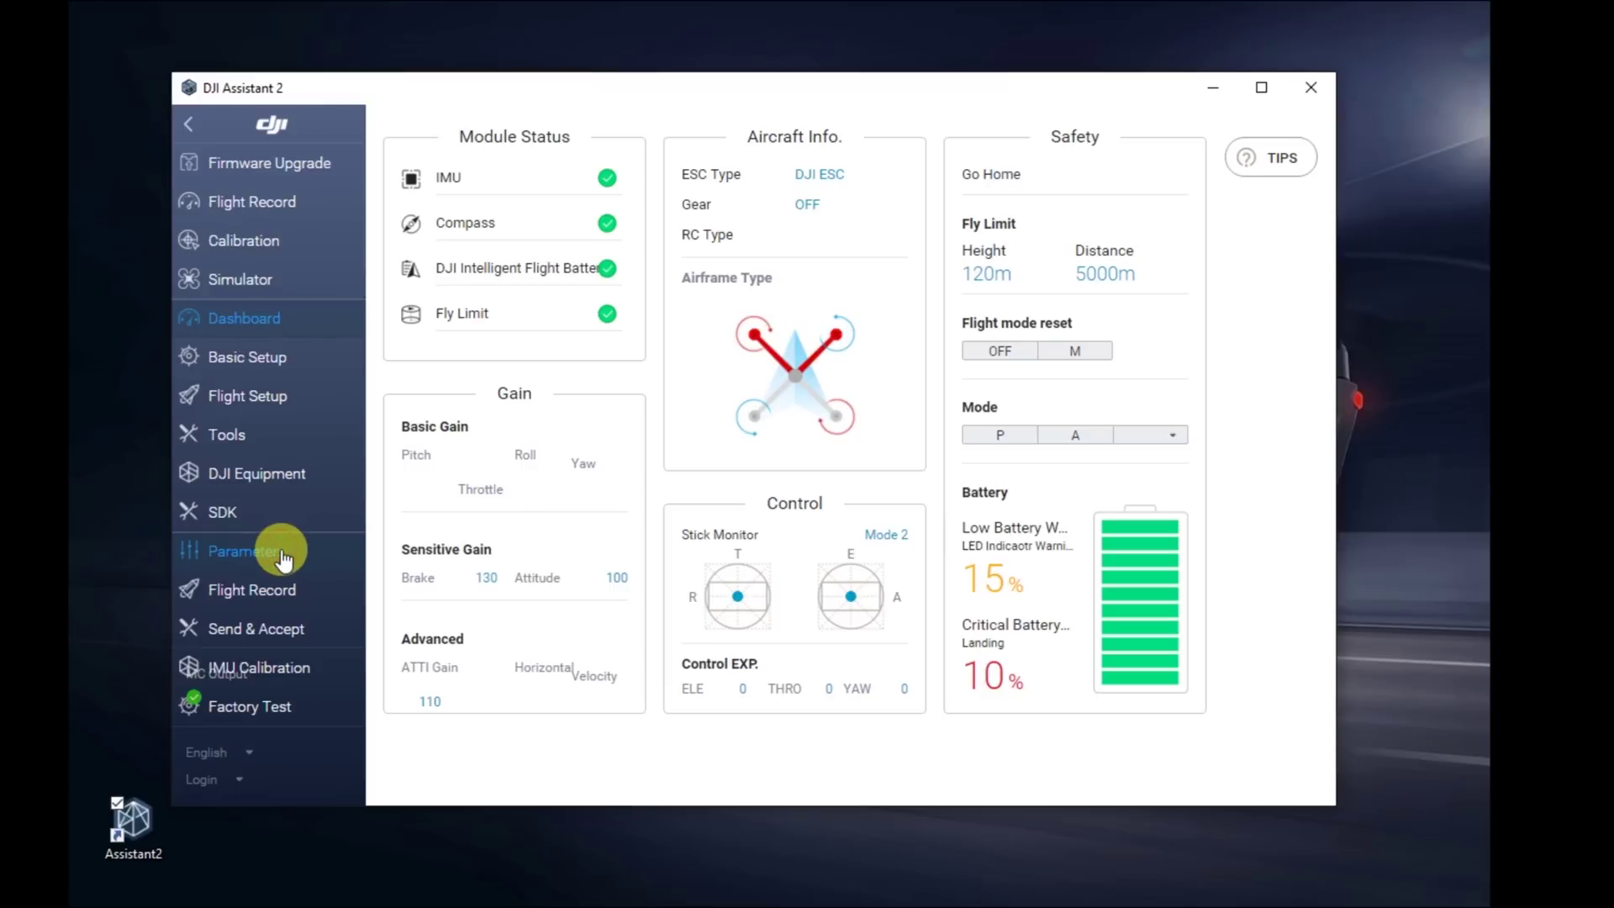
On the Parameters page, set tilt_atti_range 50 and vert_vel_up 10, pinning both to Common Use Params
click(282, 559)
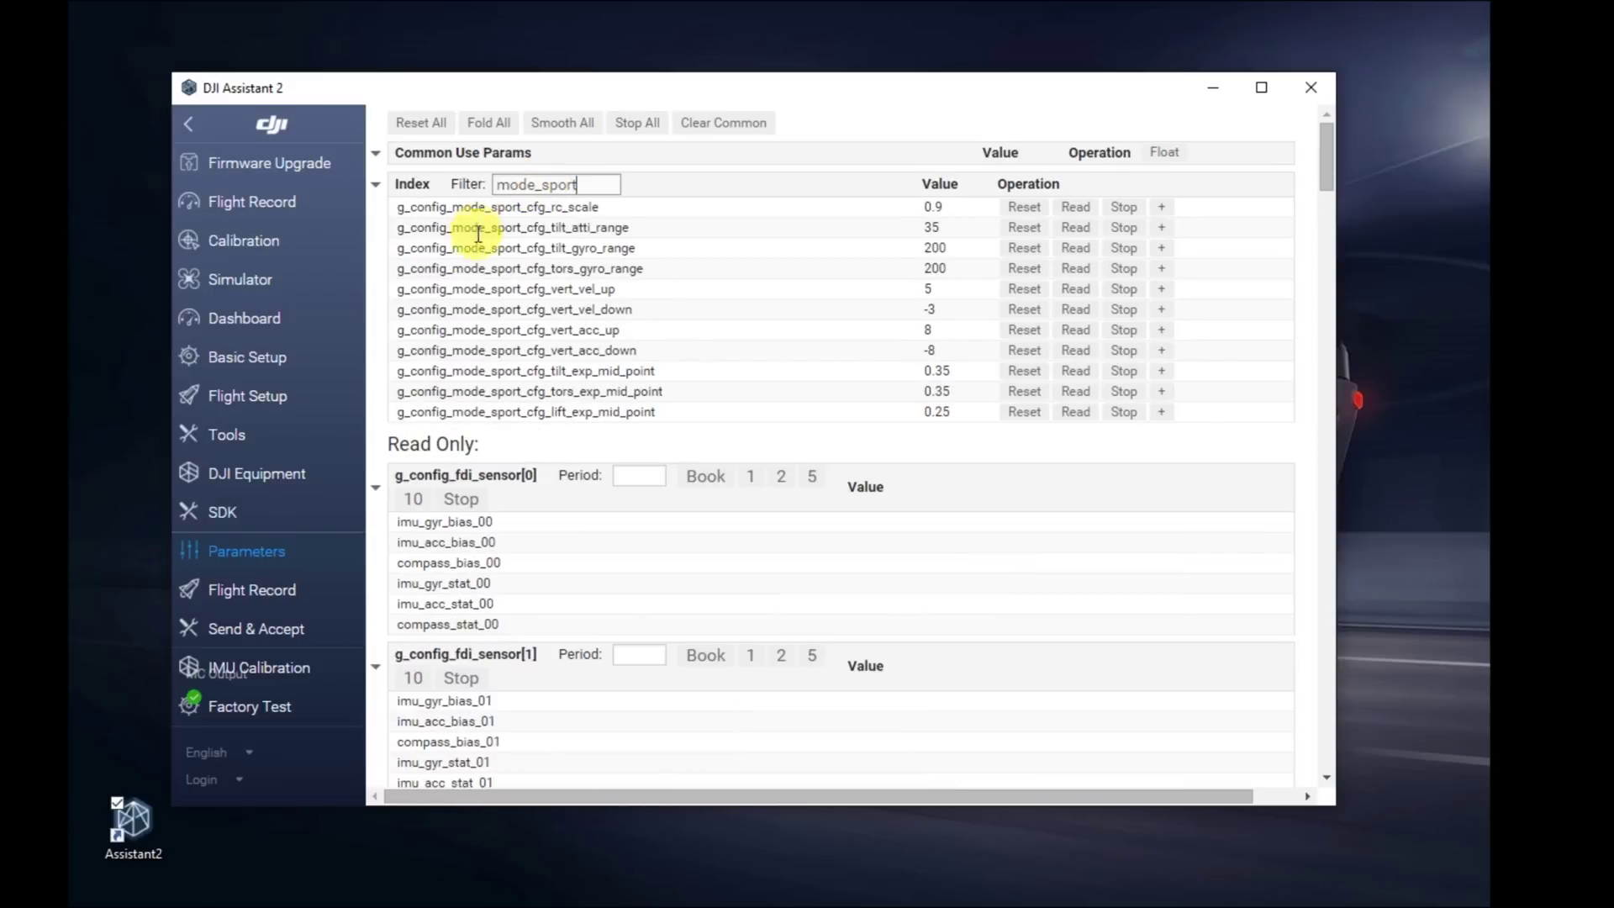
double_click(932, 227)
text(50)
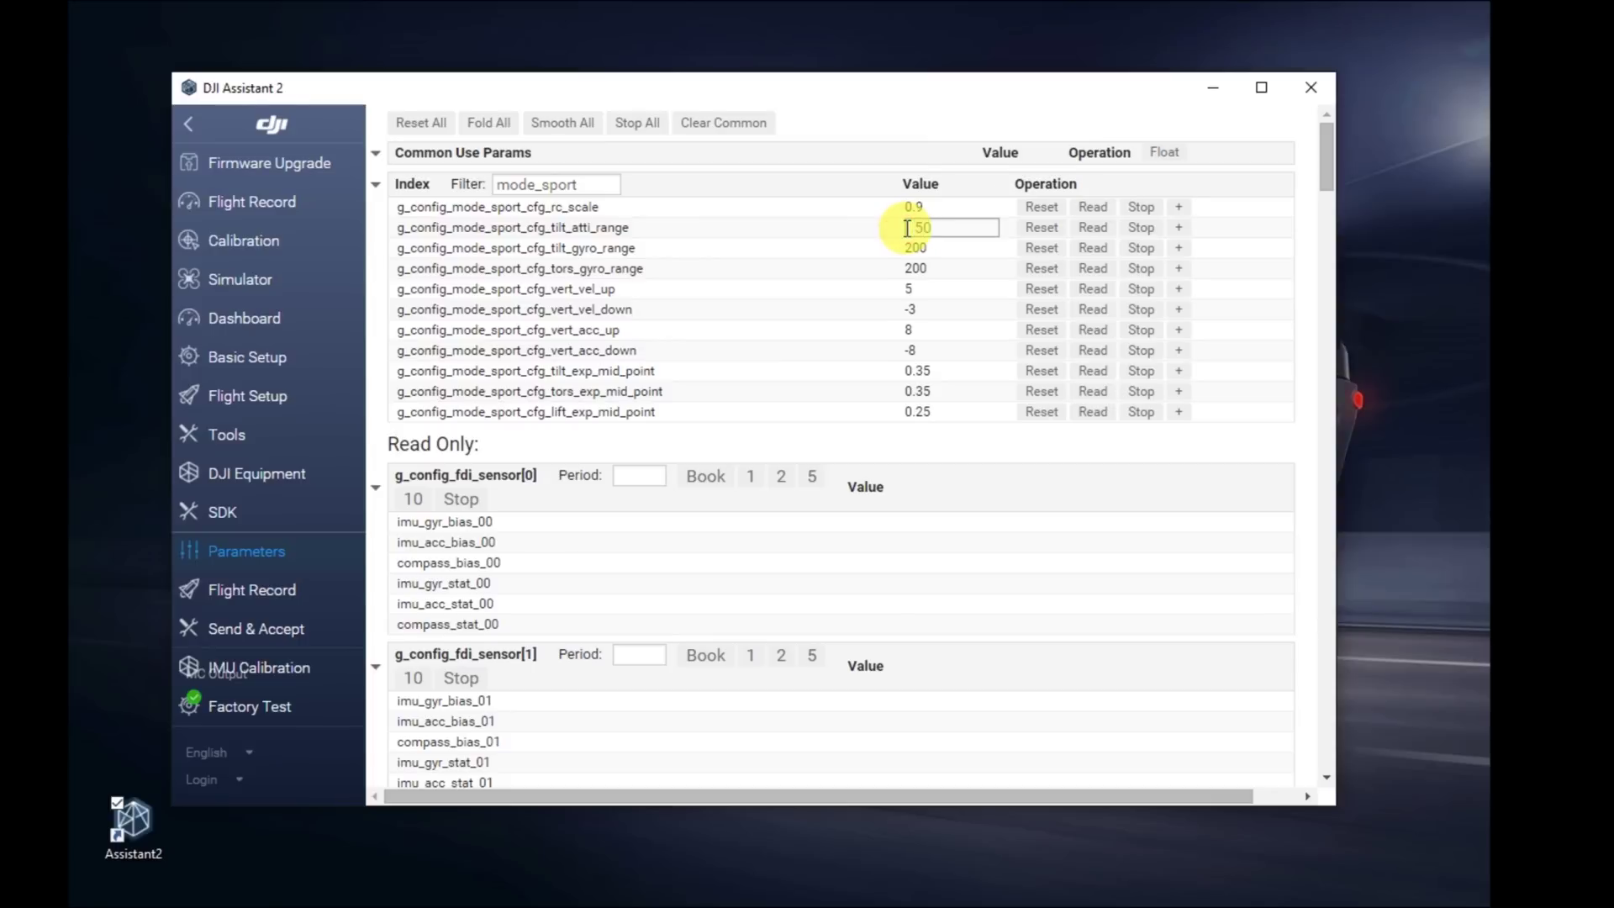
key(Return)
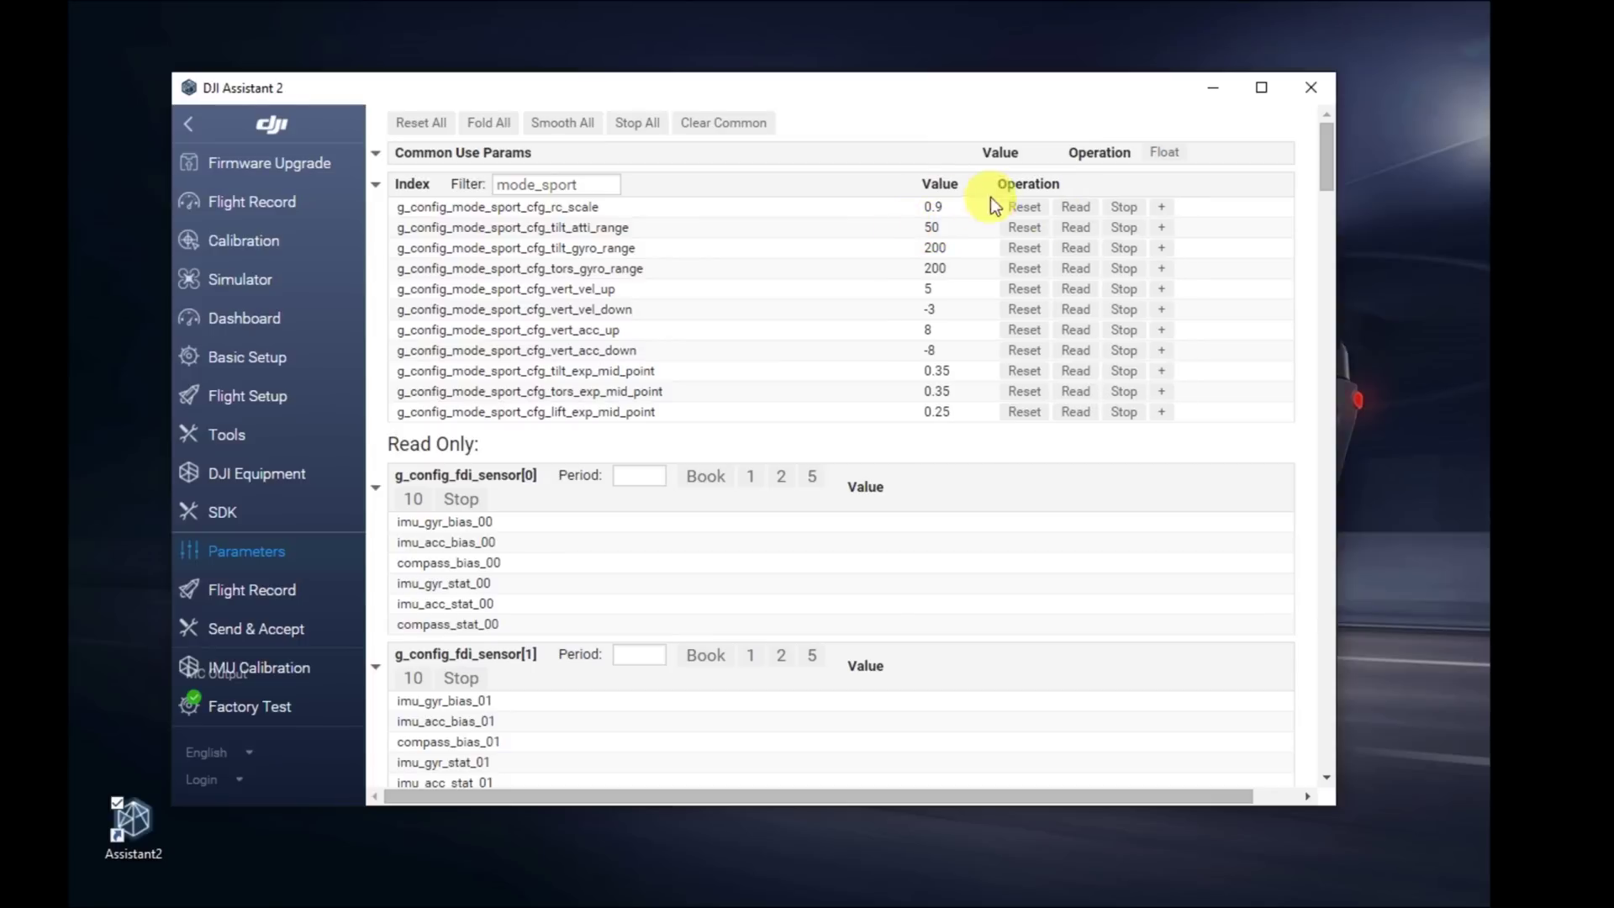
click(1162, 228)
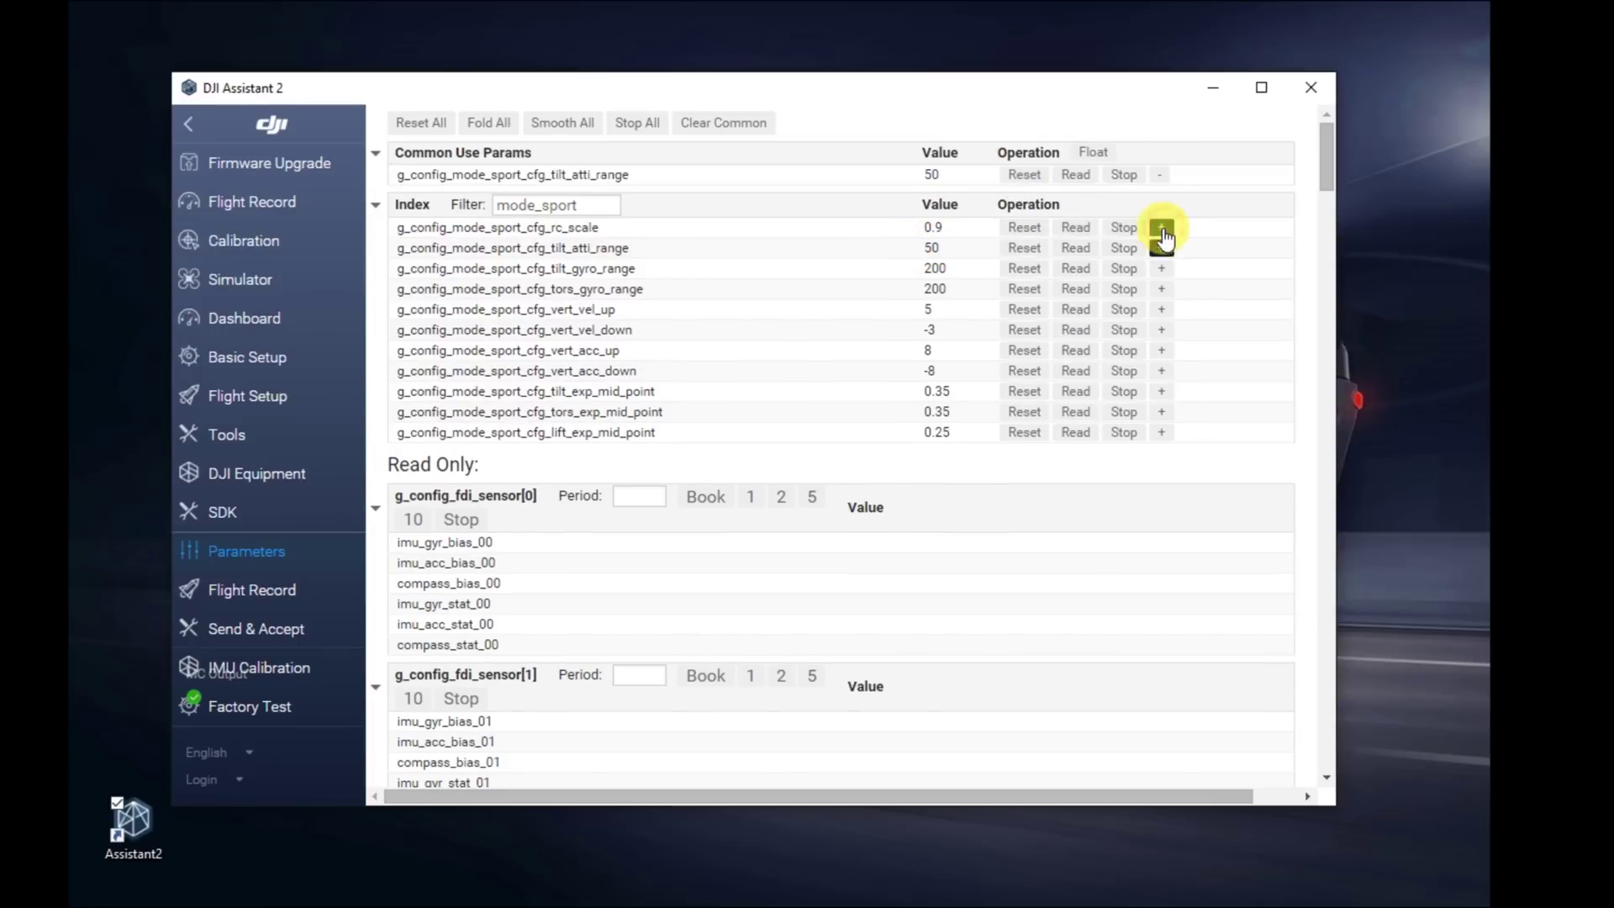
double_click(935, 308)
text(10)
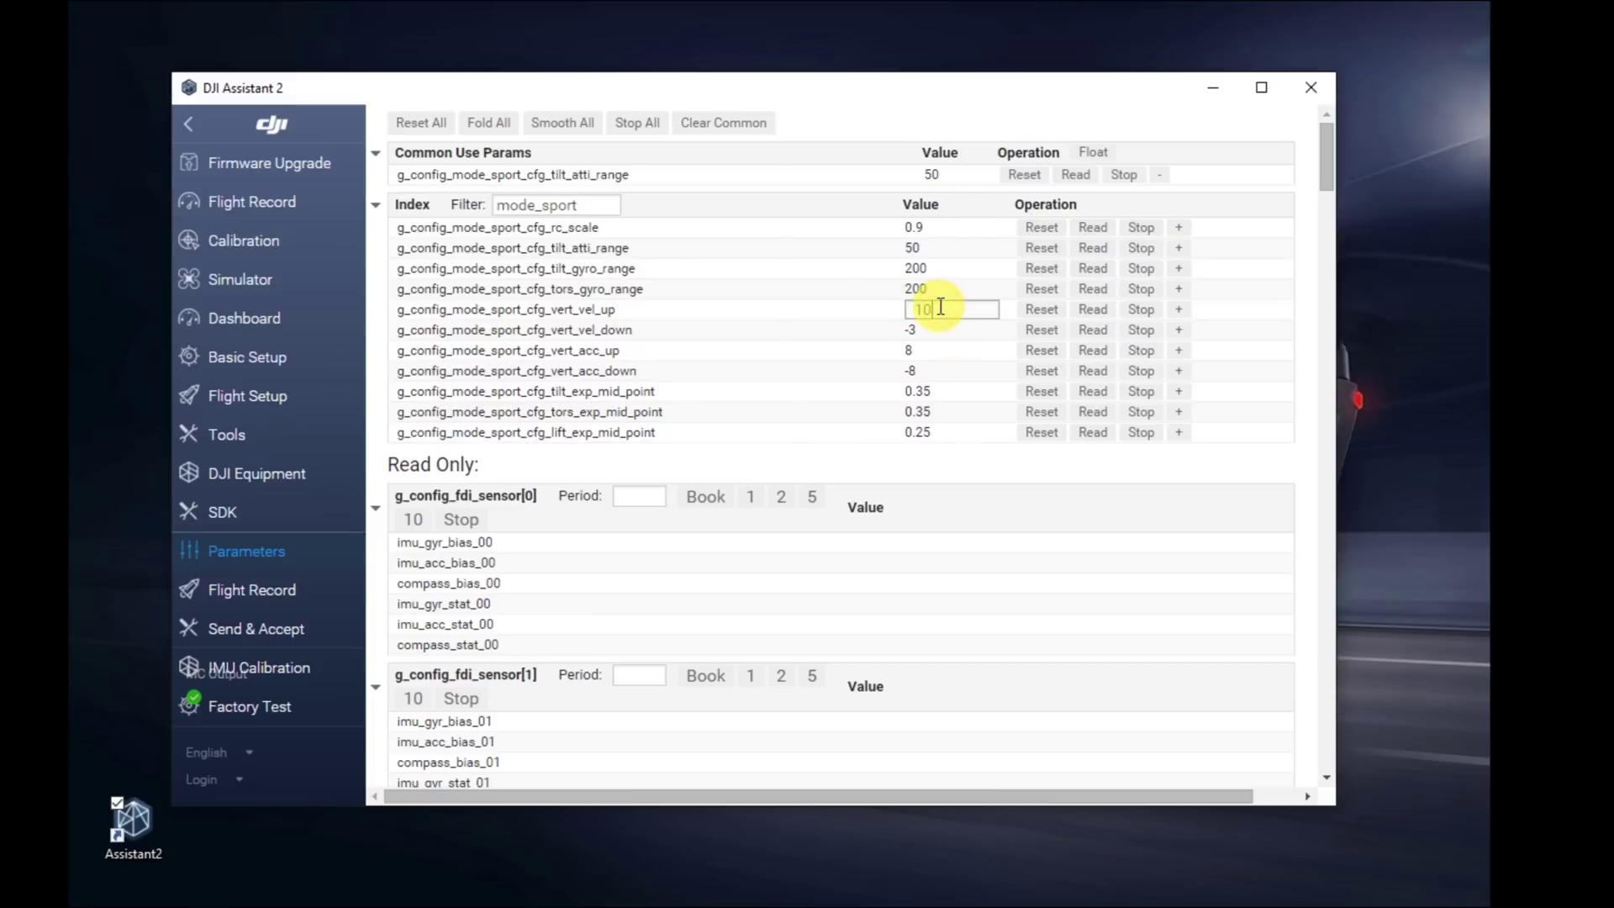
key(Return)
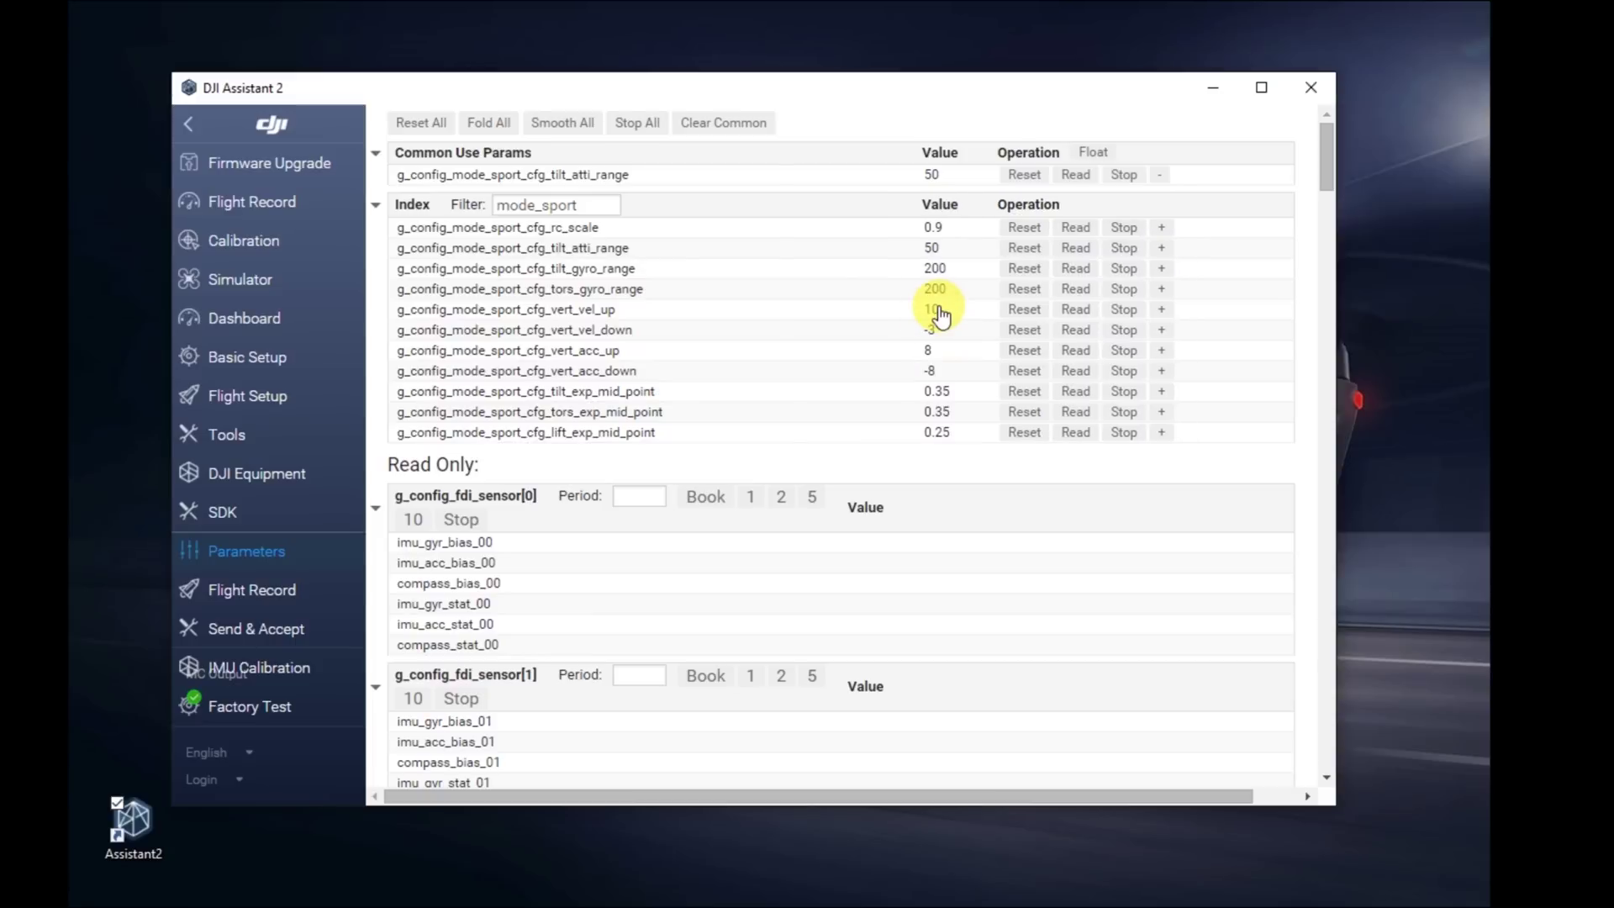
click(1161, 310)
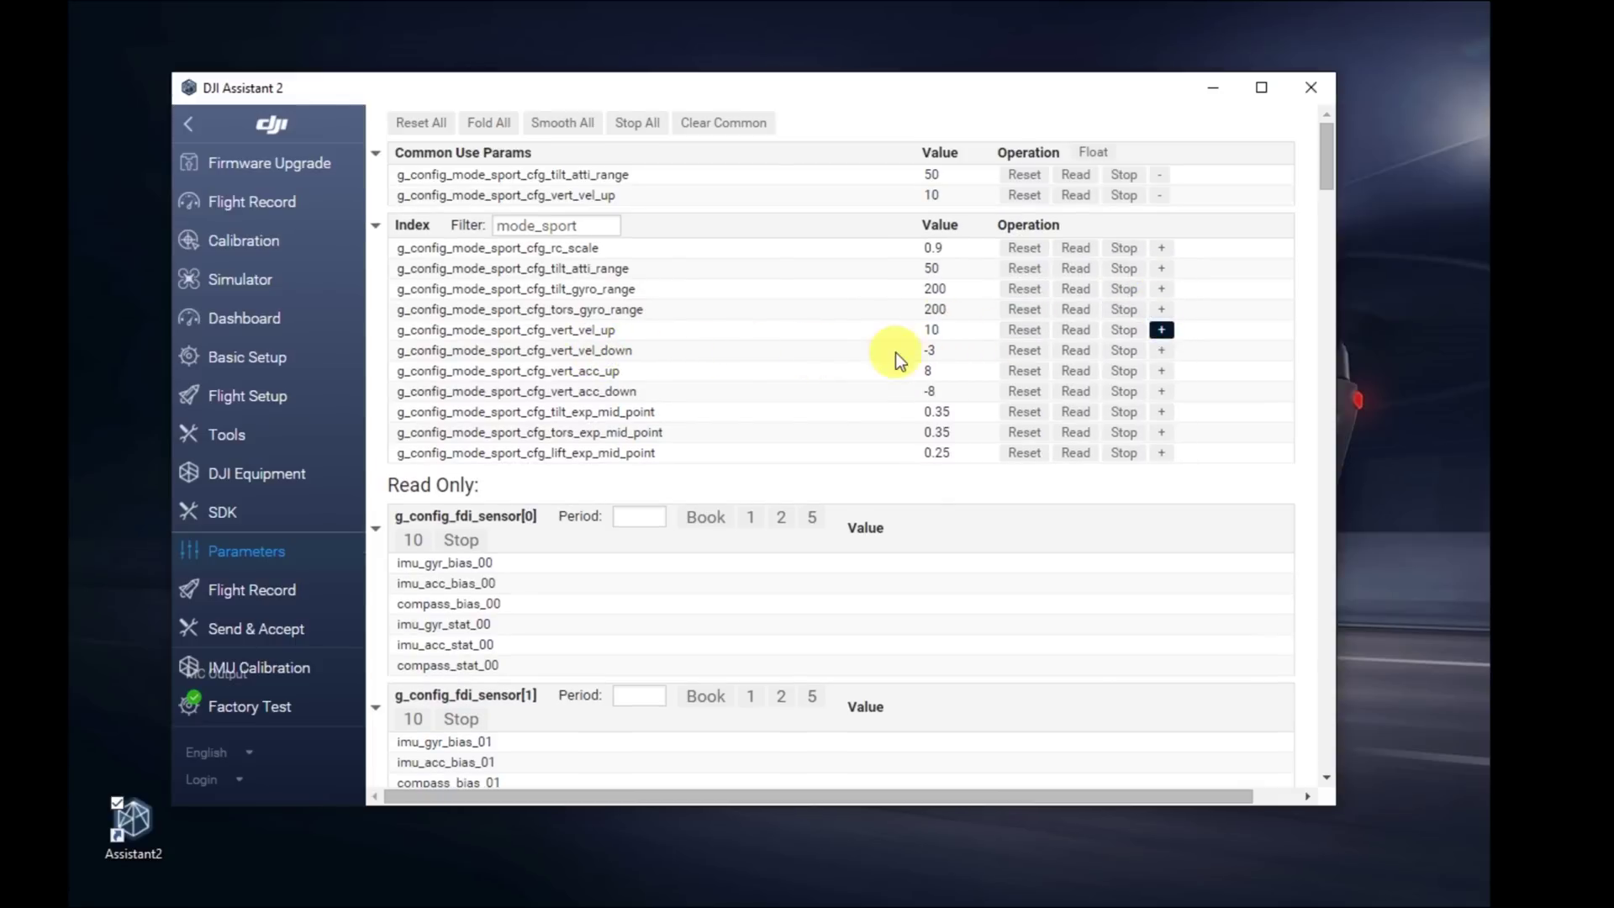
Set vert_vel_down -8 and vert_acc_up 10, pinning them and vert_acc_down to Common Use Params
double_click(937, 350)
key(BackSpace)
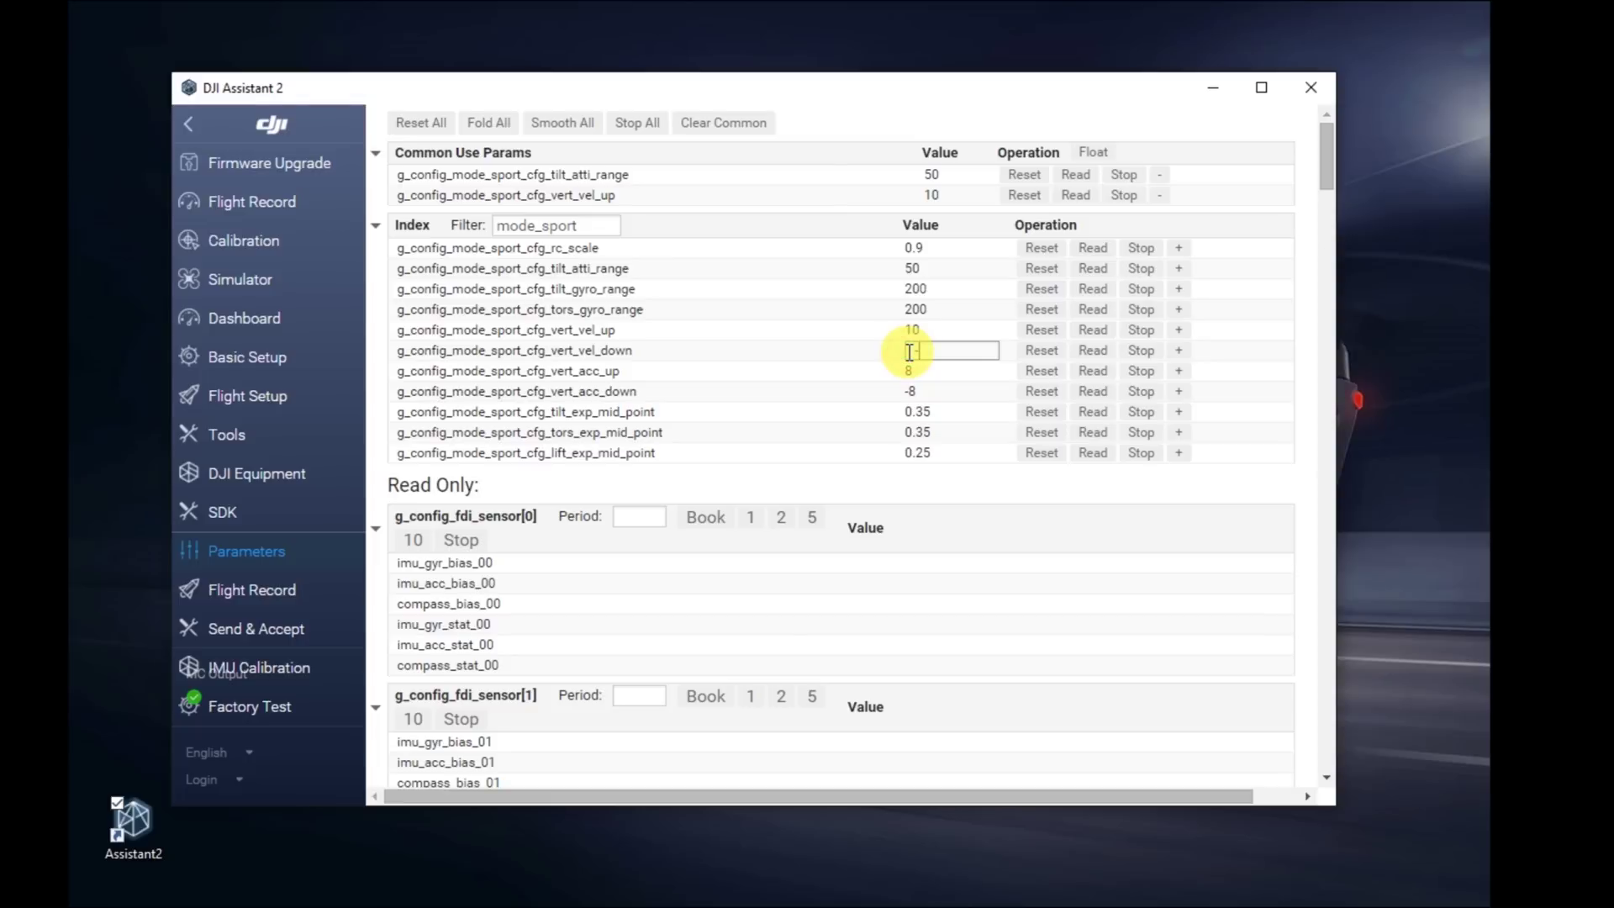
text(8)
key(Return)
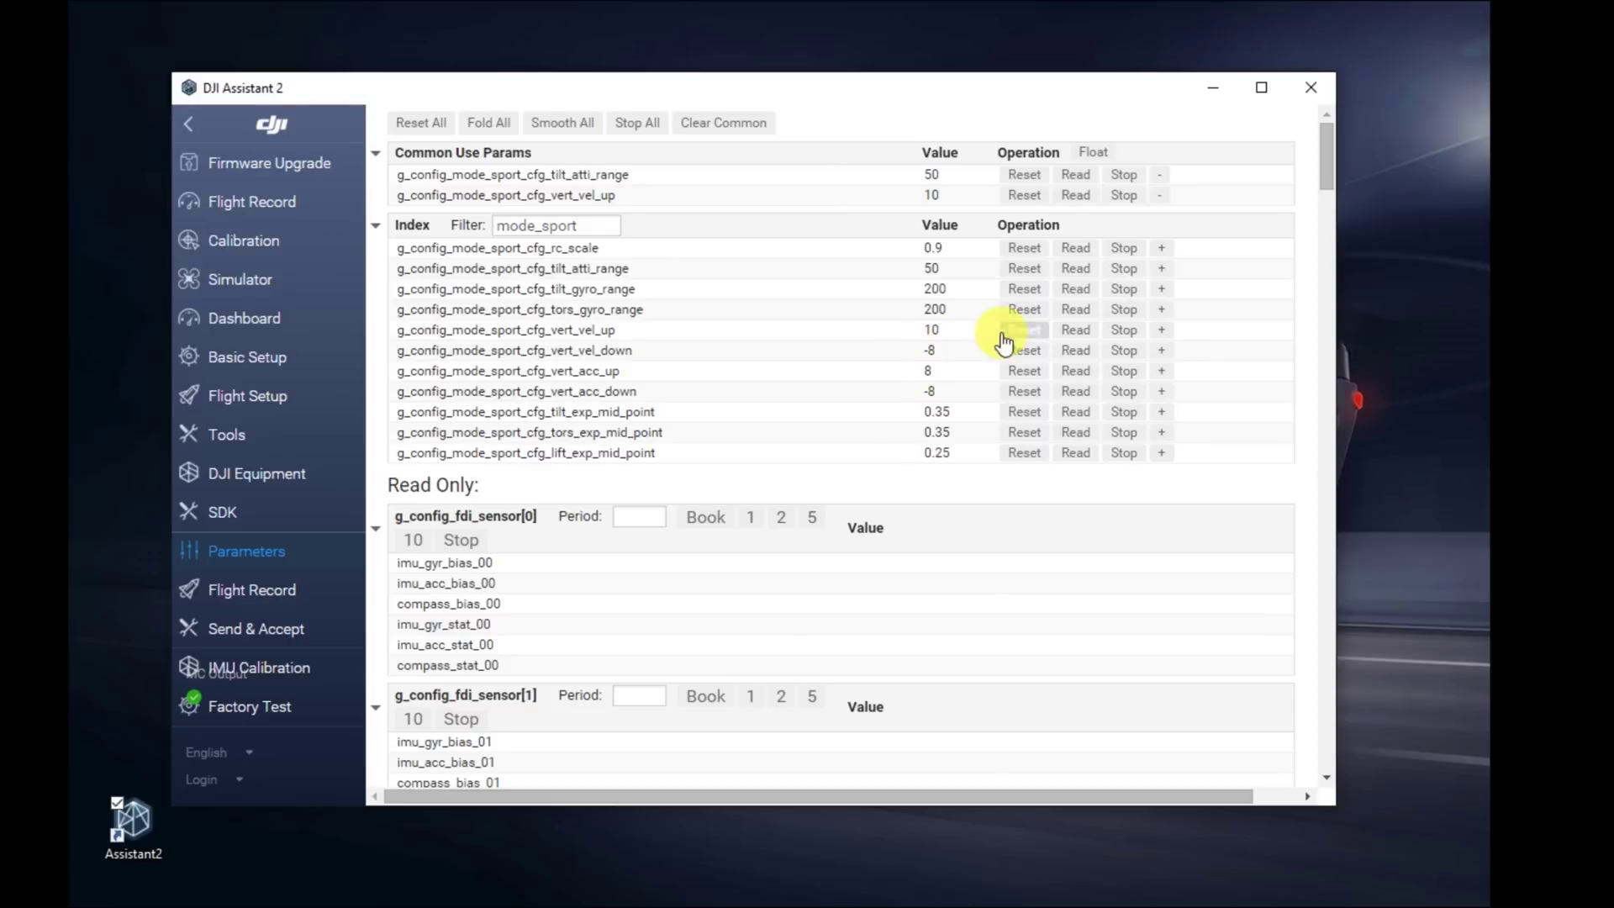
click(1162, 350)
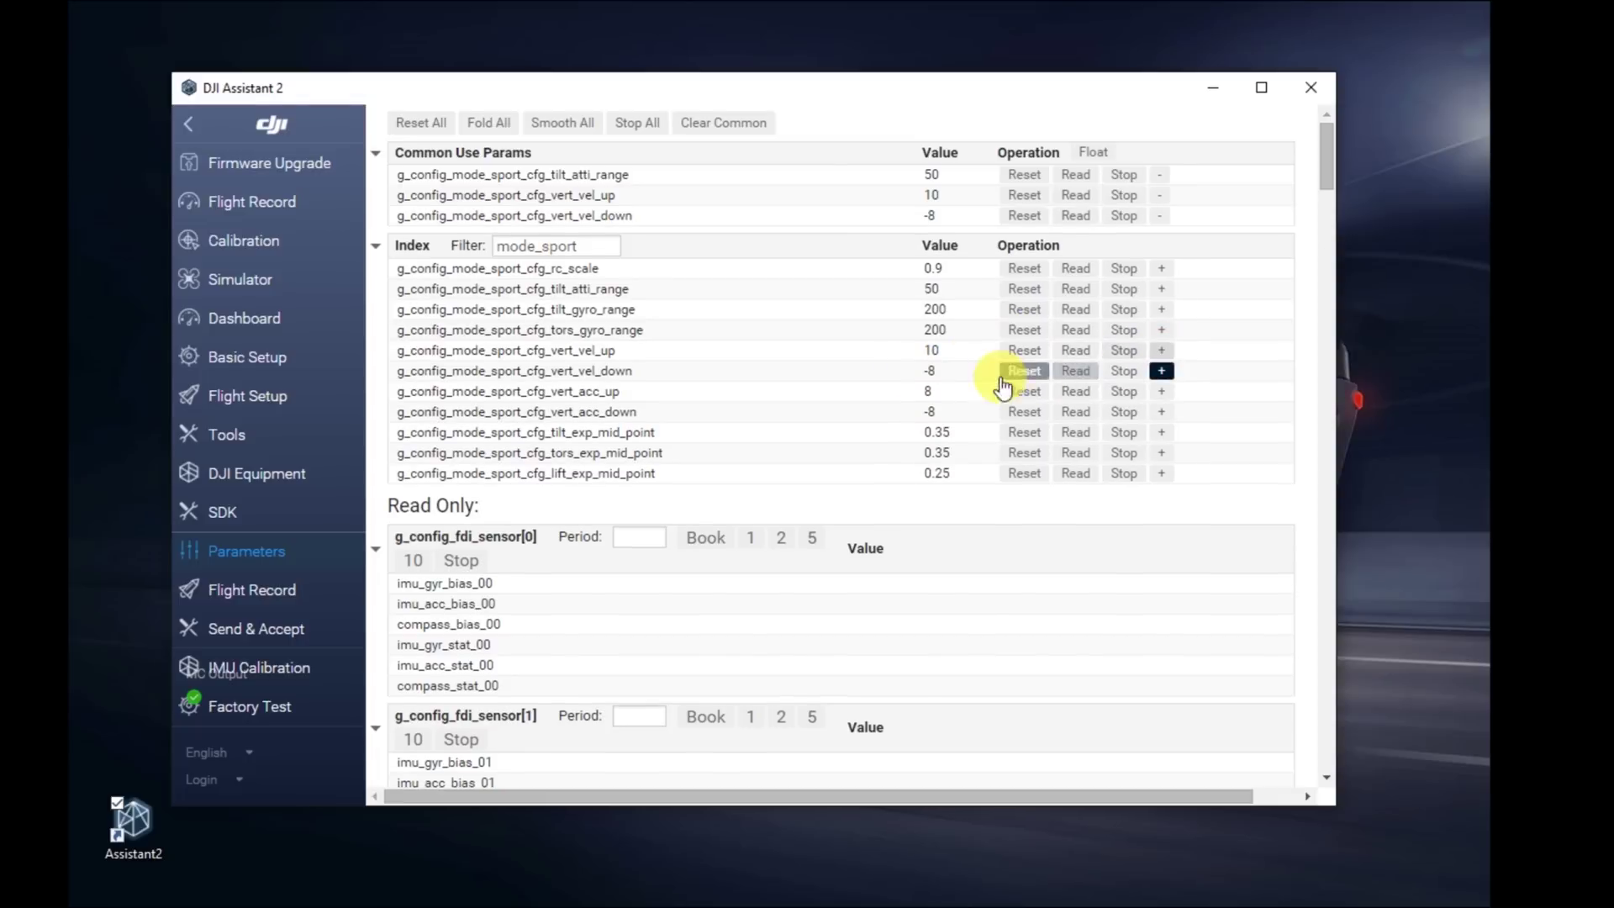
double_click(930, 391)
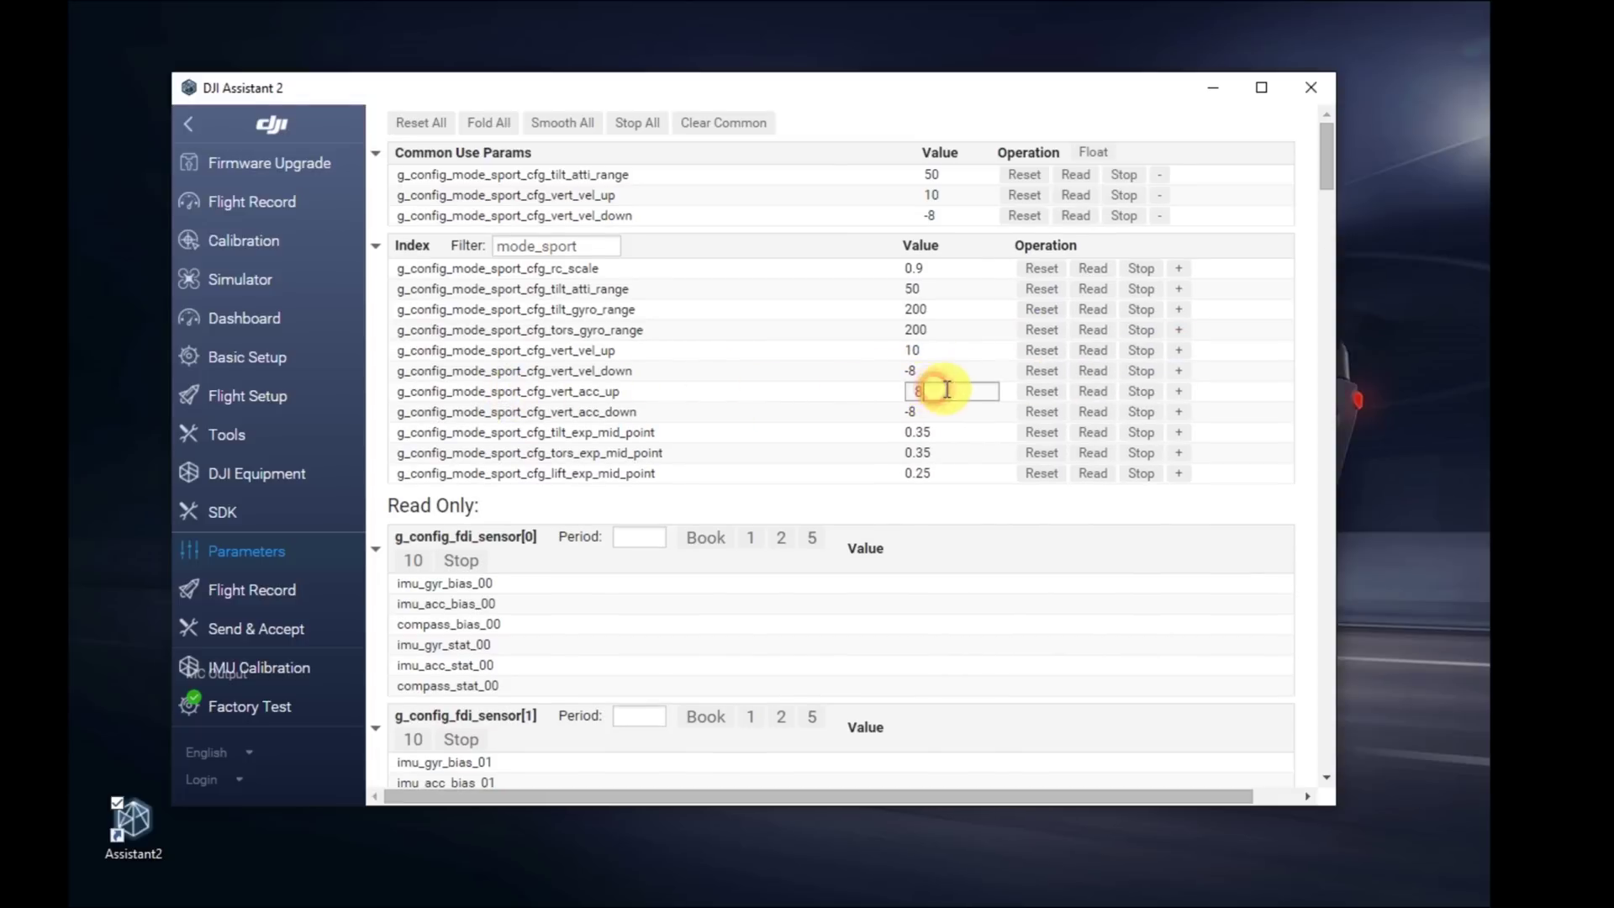
text(10)
key(Return)
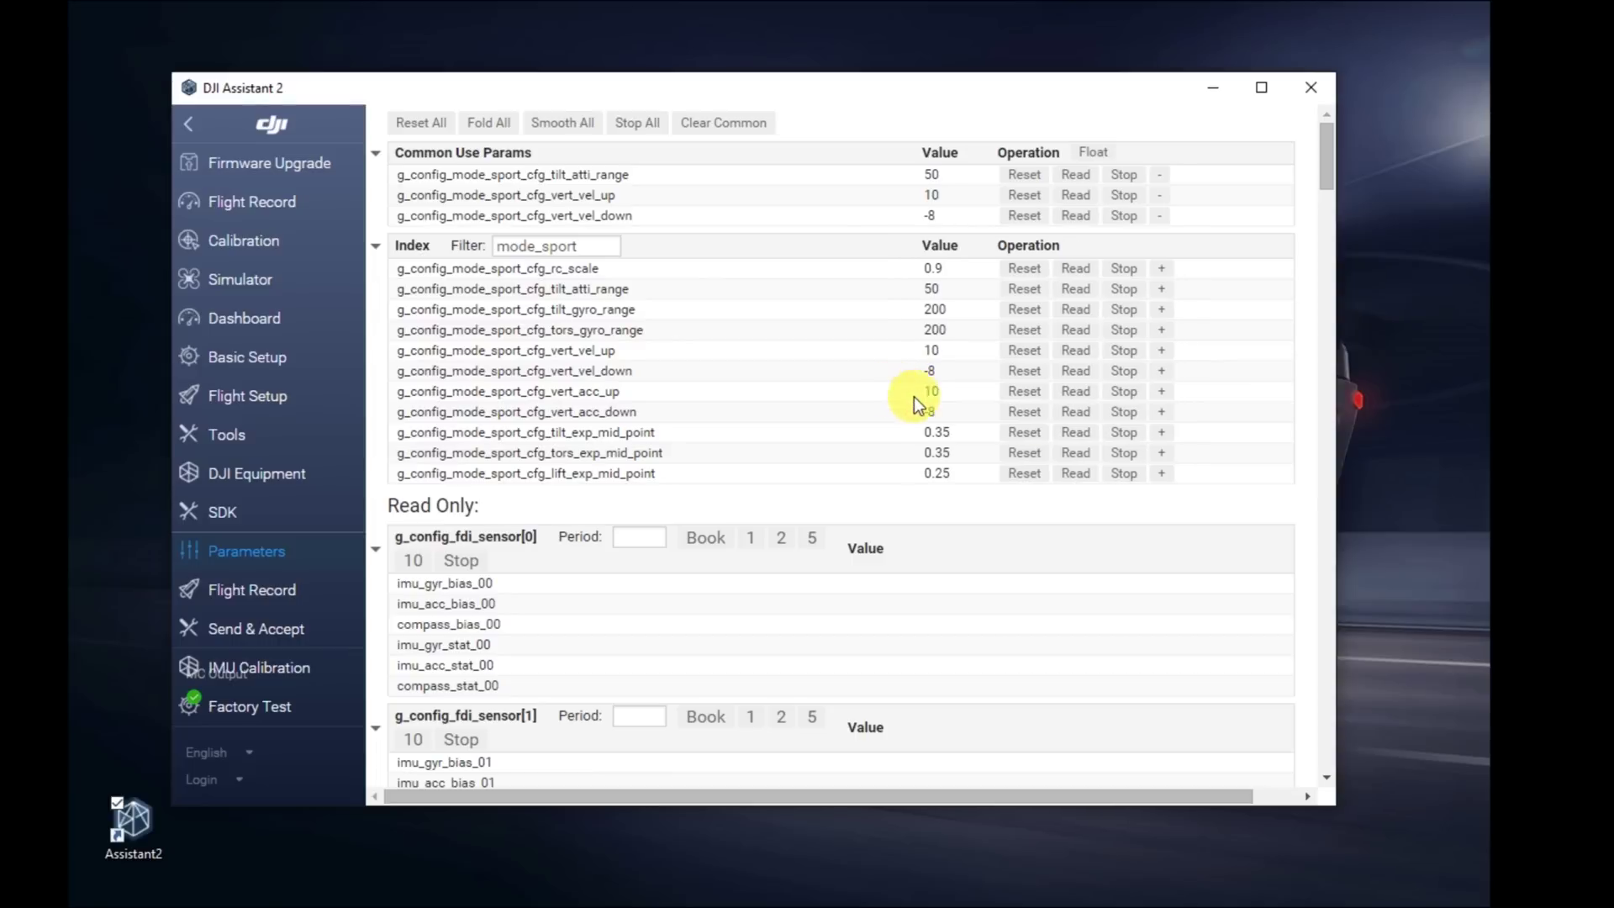
click(1161, 393)
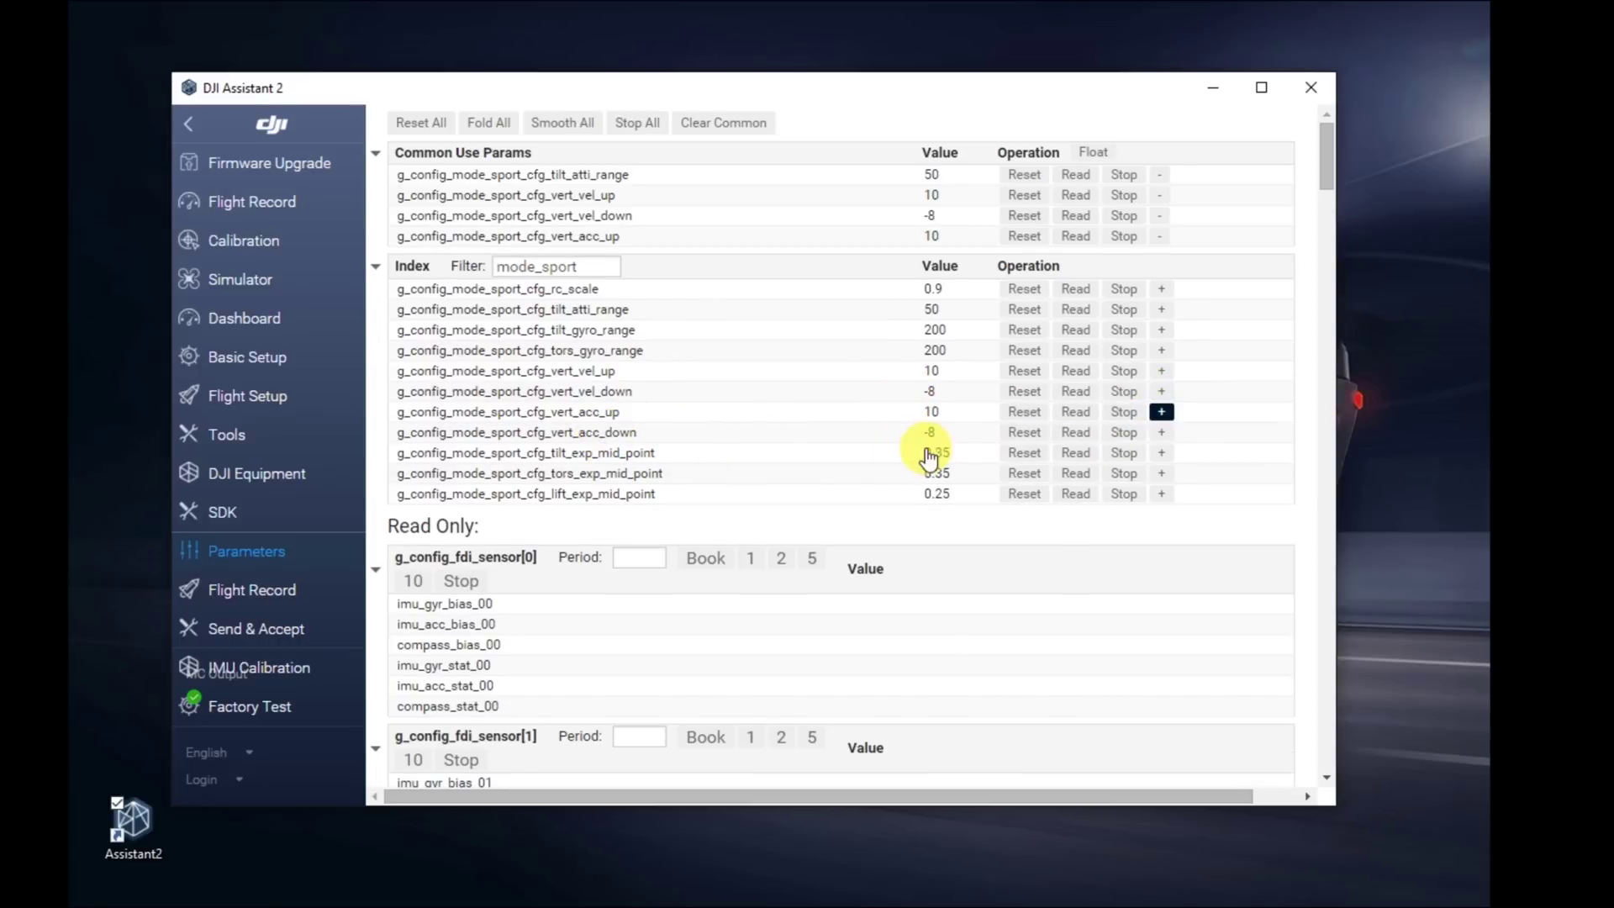
click(1161, 432)
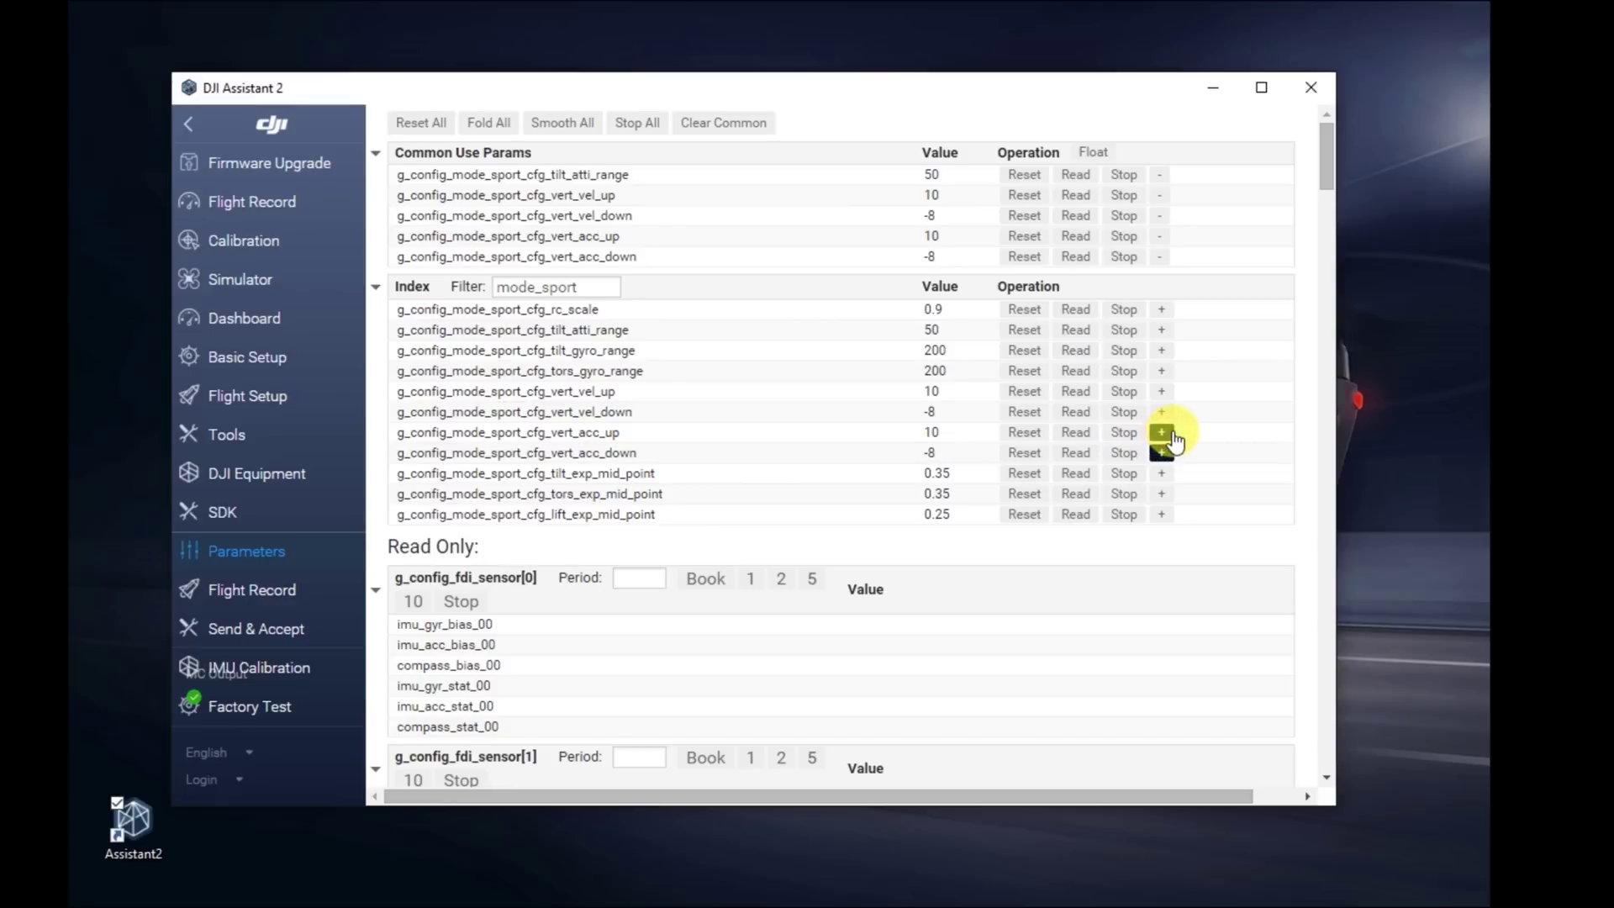
Filter max_speed, set it to 20, and add it to Common Use Params
drag(599, 287, 454, 288)
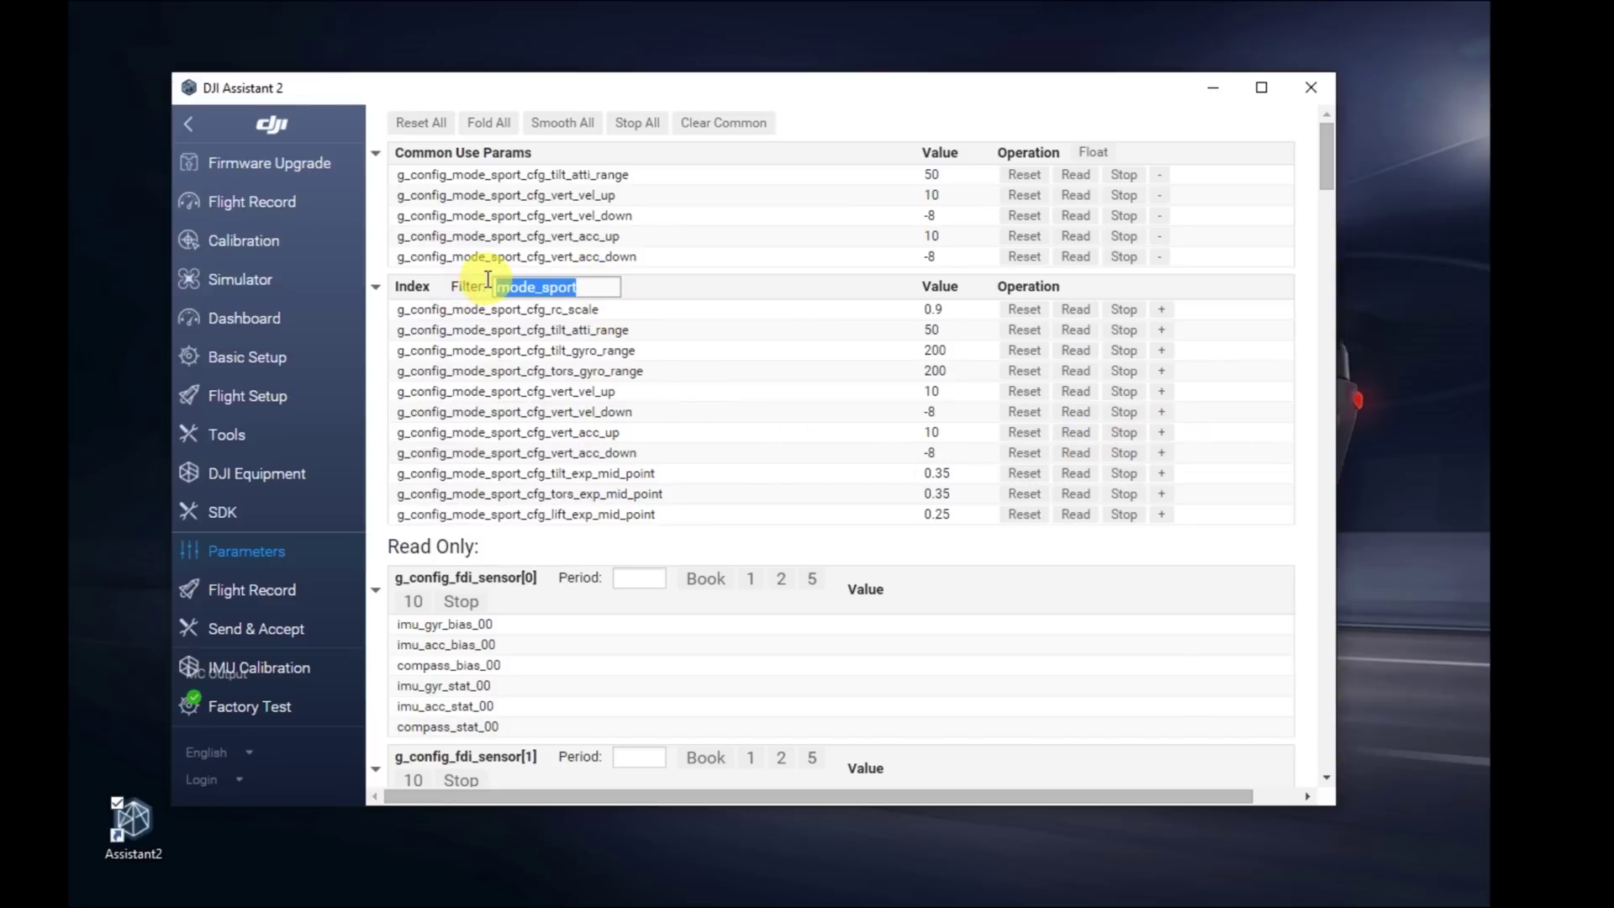
text(max_speed)
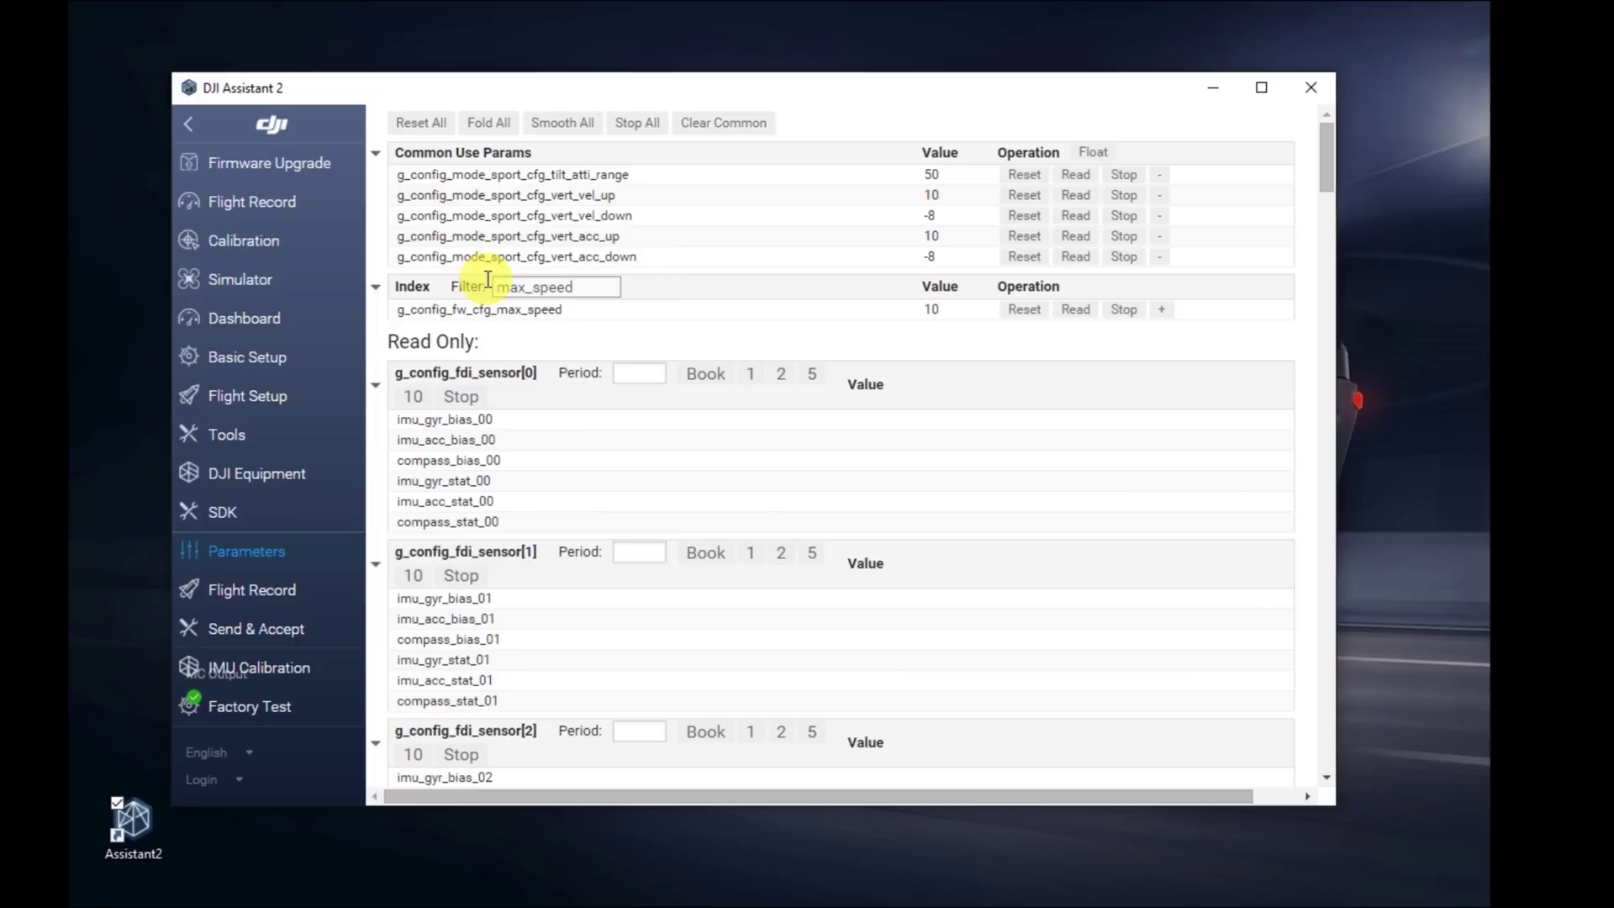
click(941, 310)
drag(944, 310, 897, 312)
text(20)
key(Return)
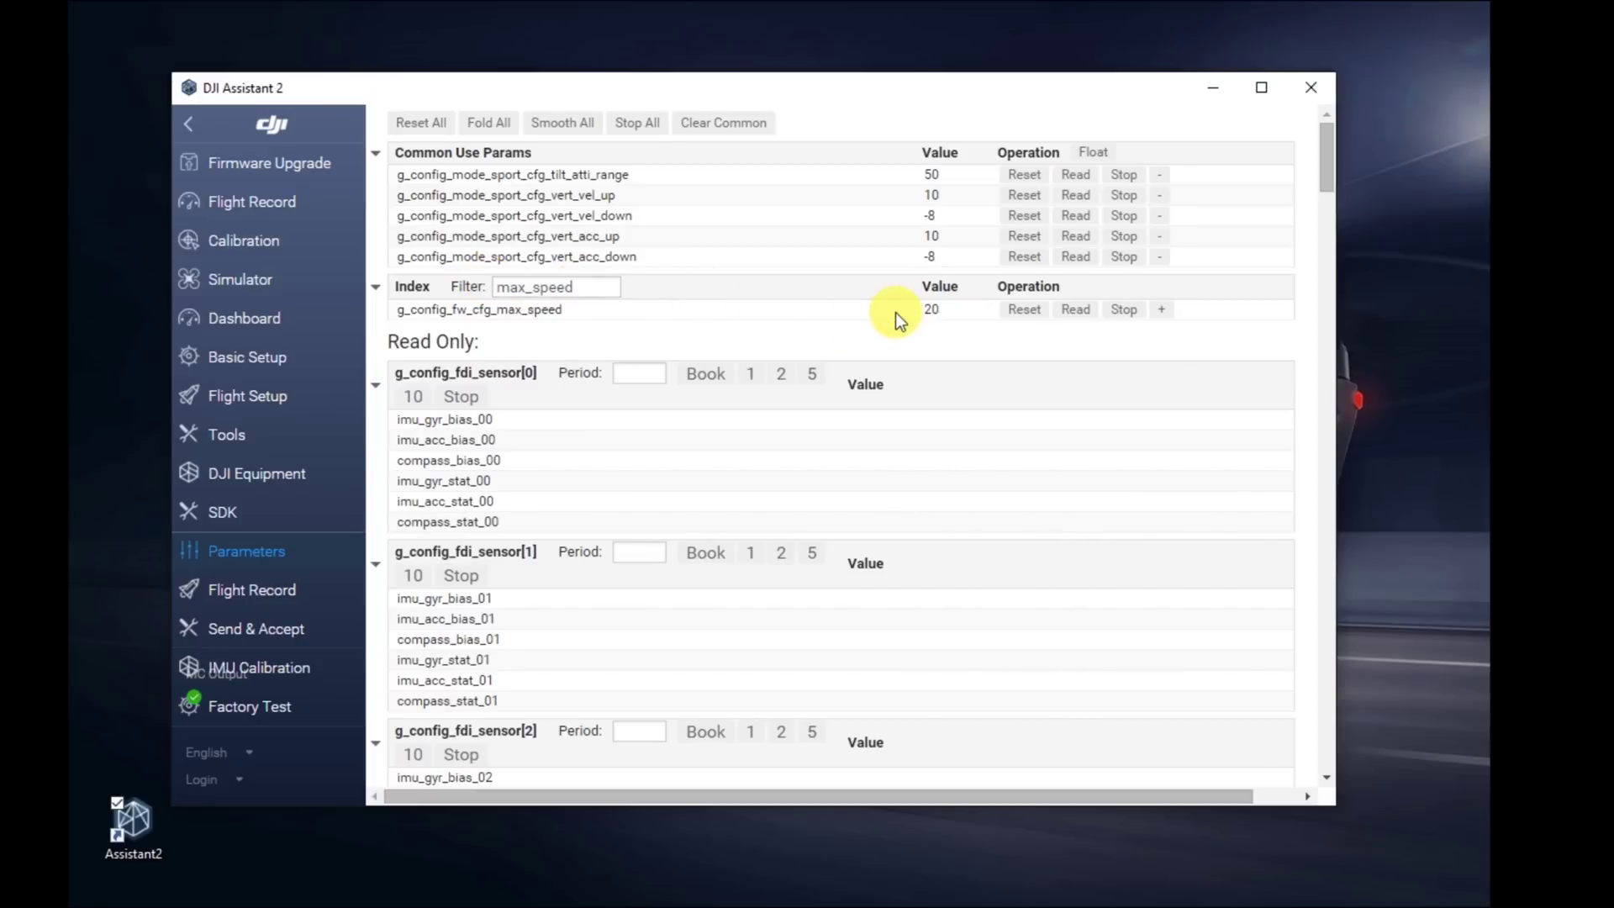
click(1165, 309)
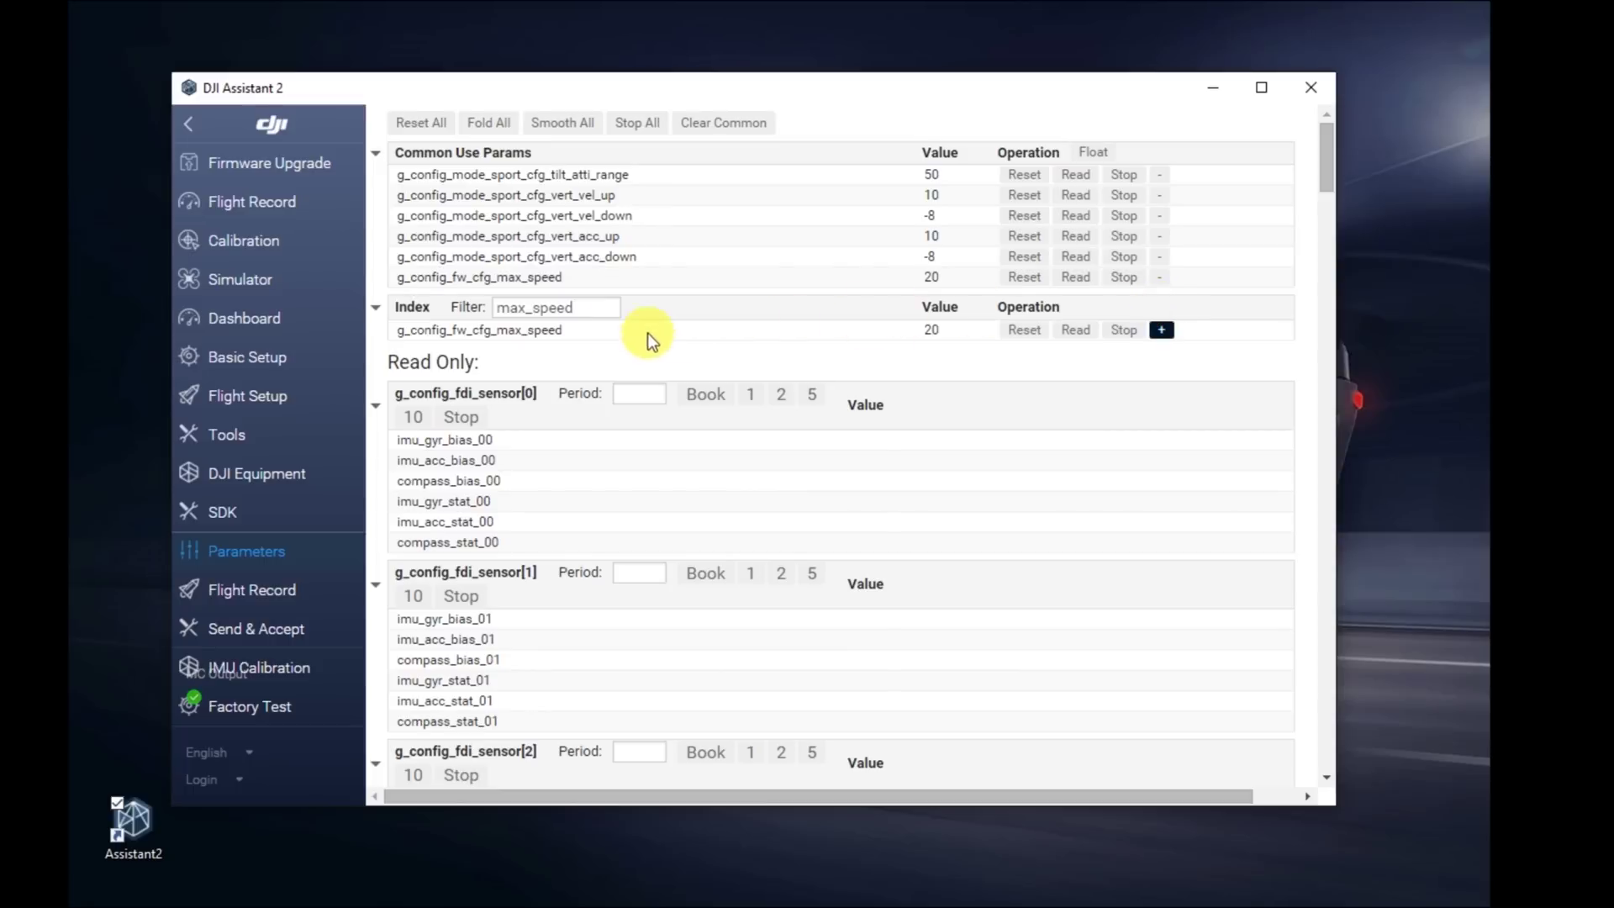
Reset brake_sensitive_gain to its default and enter 130 as its value
drag(606, 308, 489, 318)
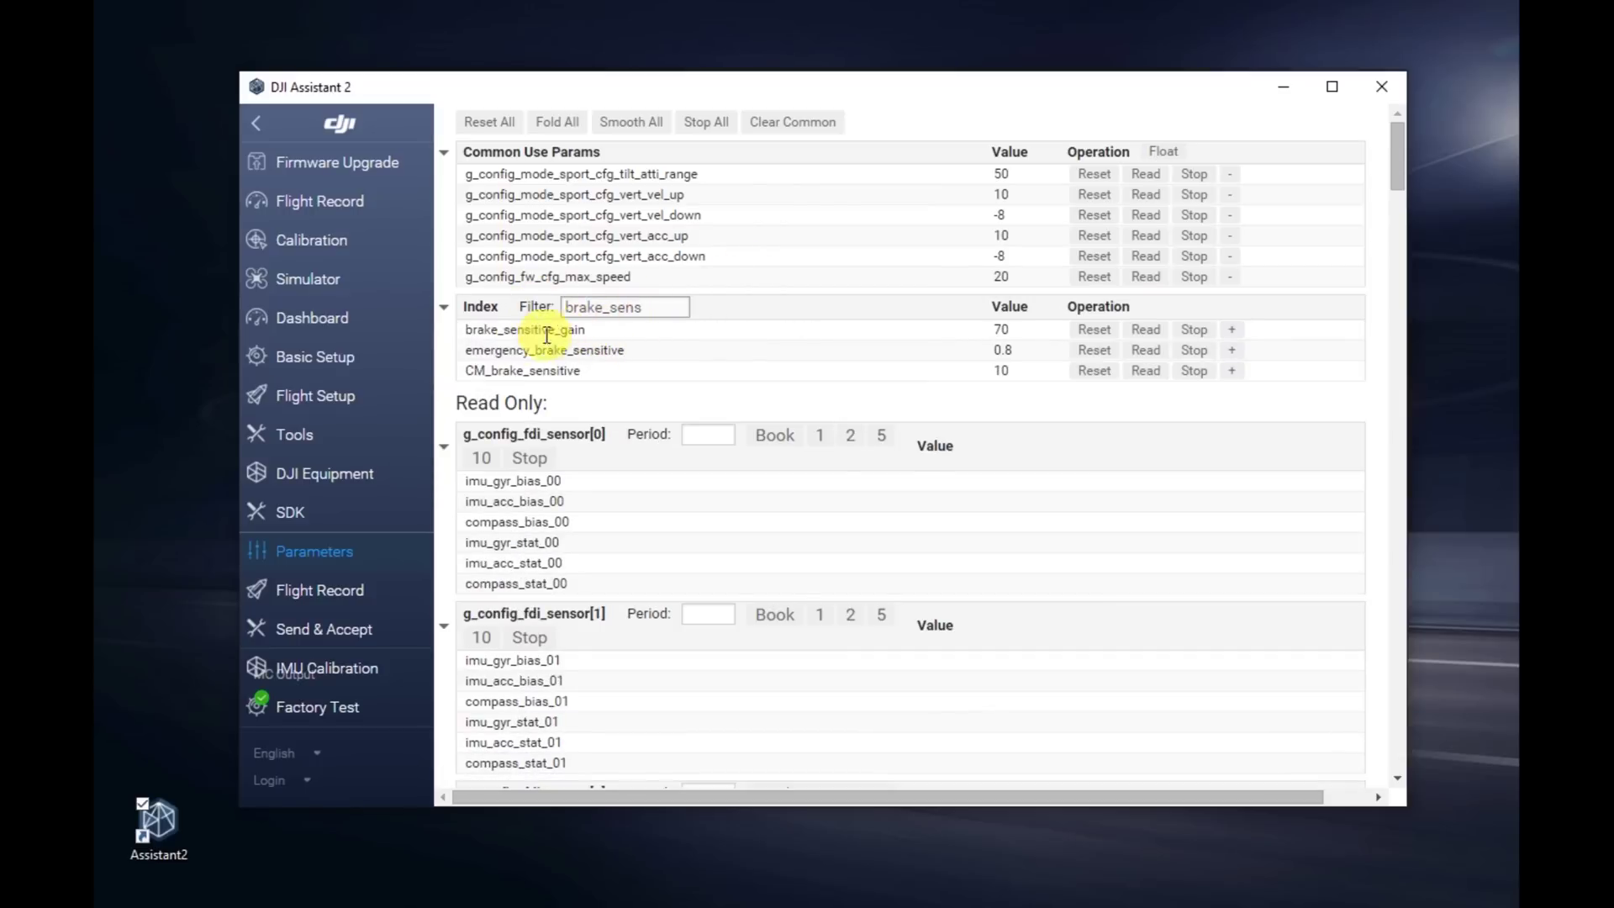
click(1098, 331)
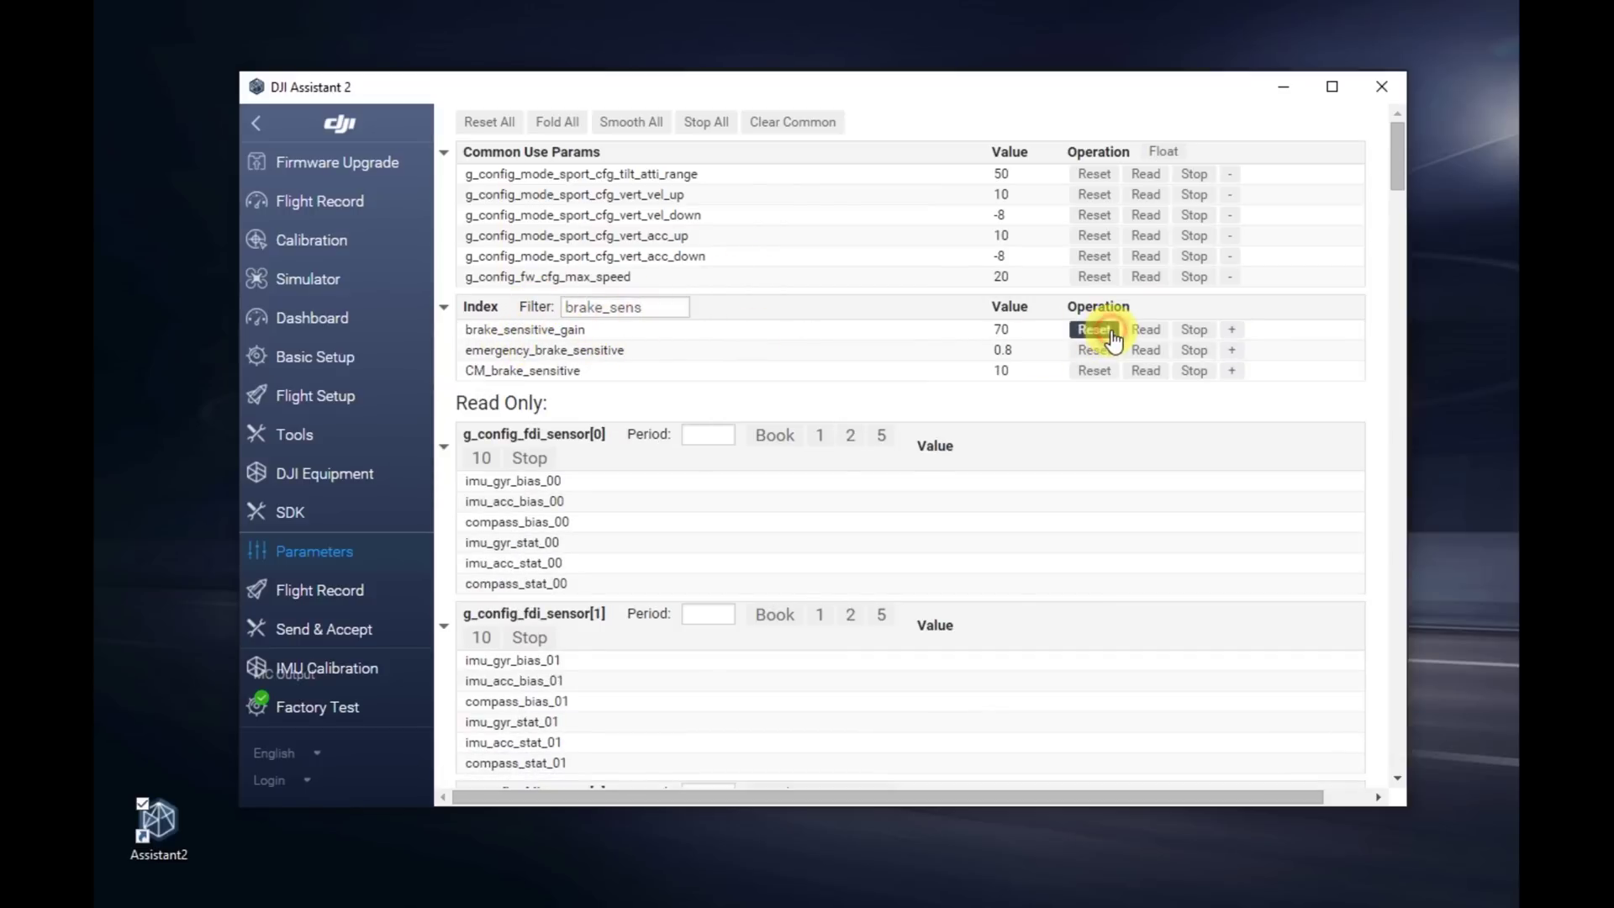
double_click(1005, 329)
text(130)
drag(1016, 326, 974, 328)
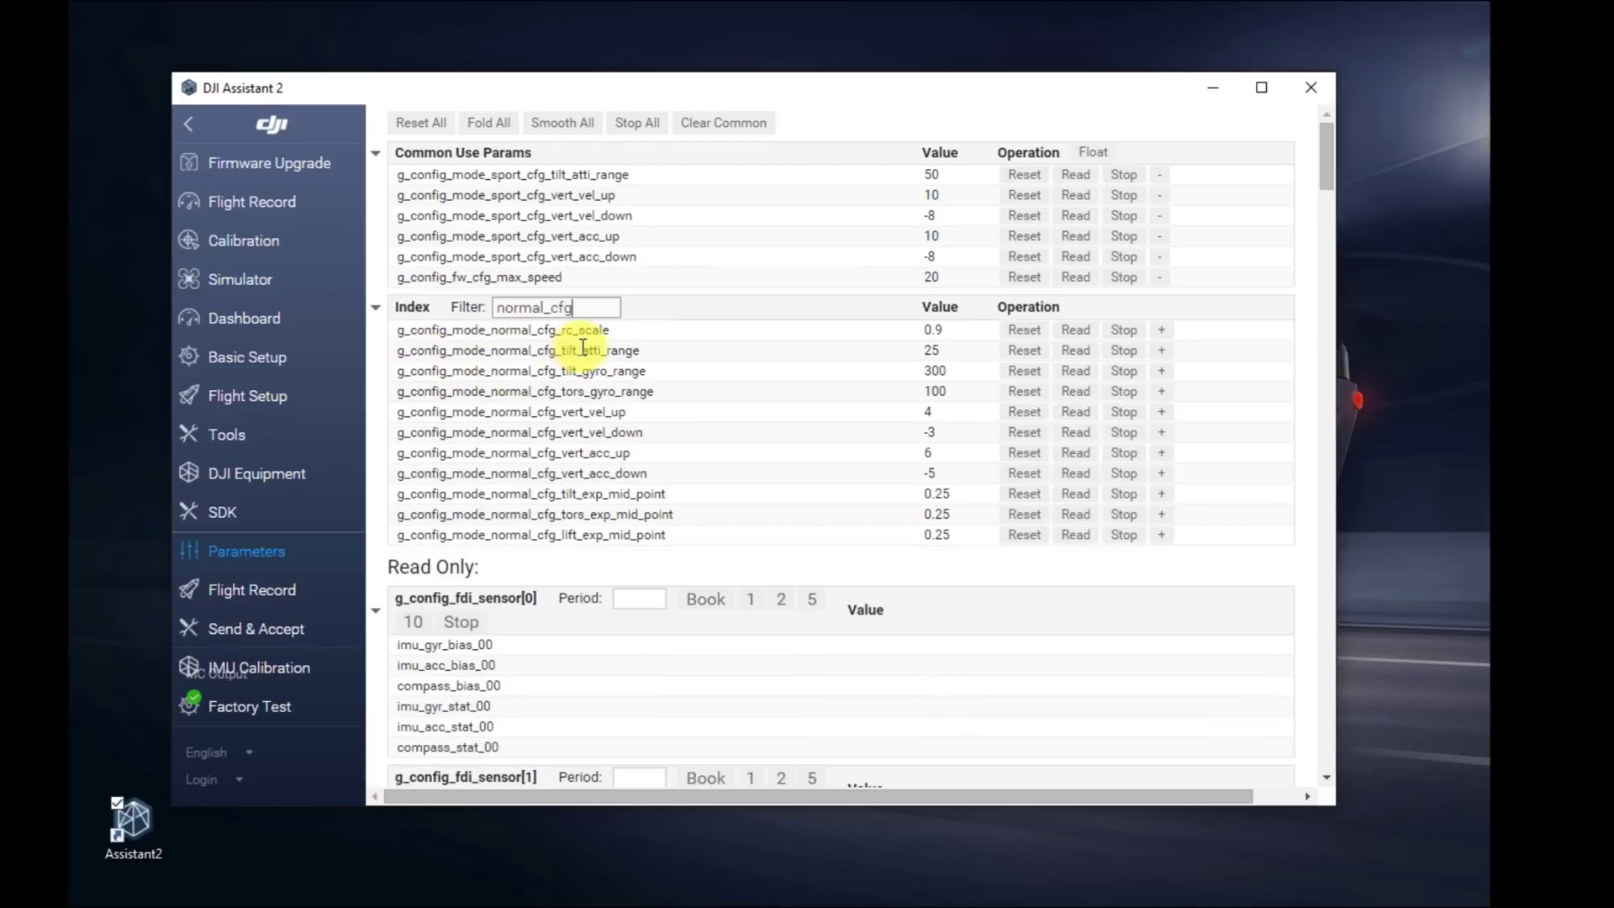
Re-commit normal-mode tilt_atti_range, then set vert_vel_up to 7 and vert_vel_down to -6
double_click(932, 350)
key(Return)
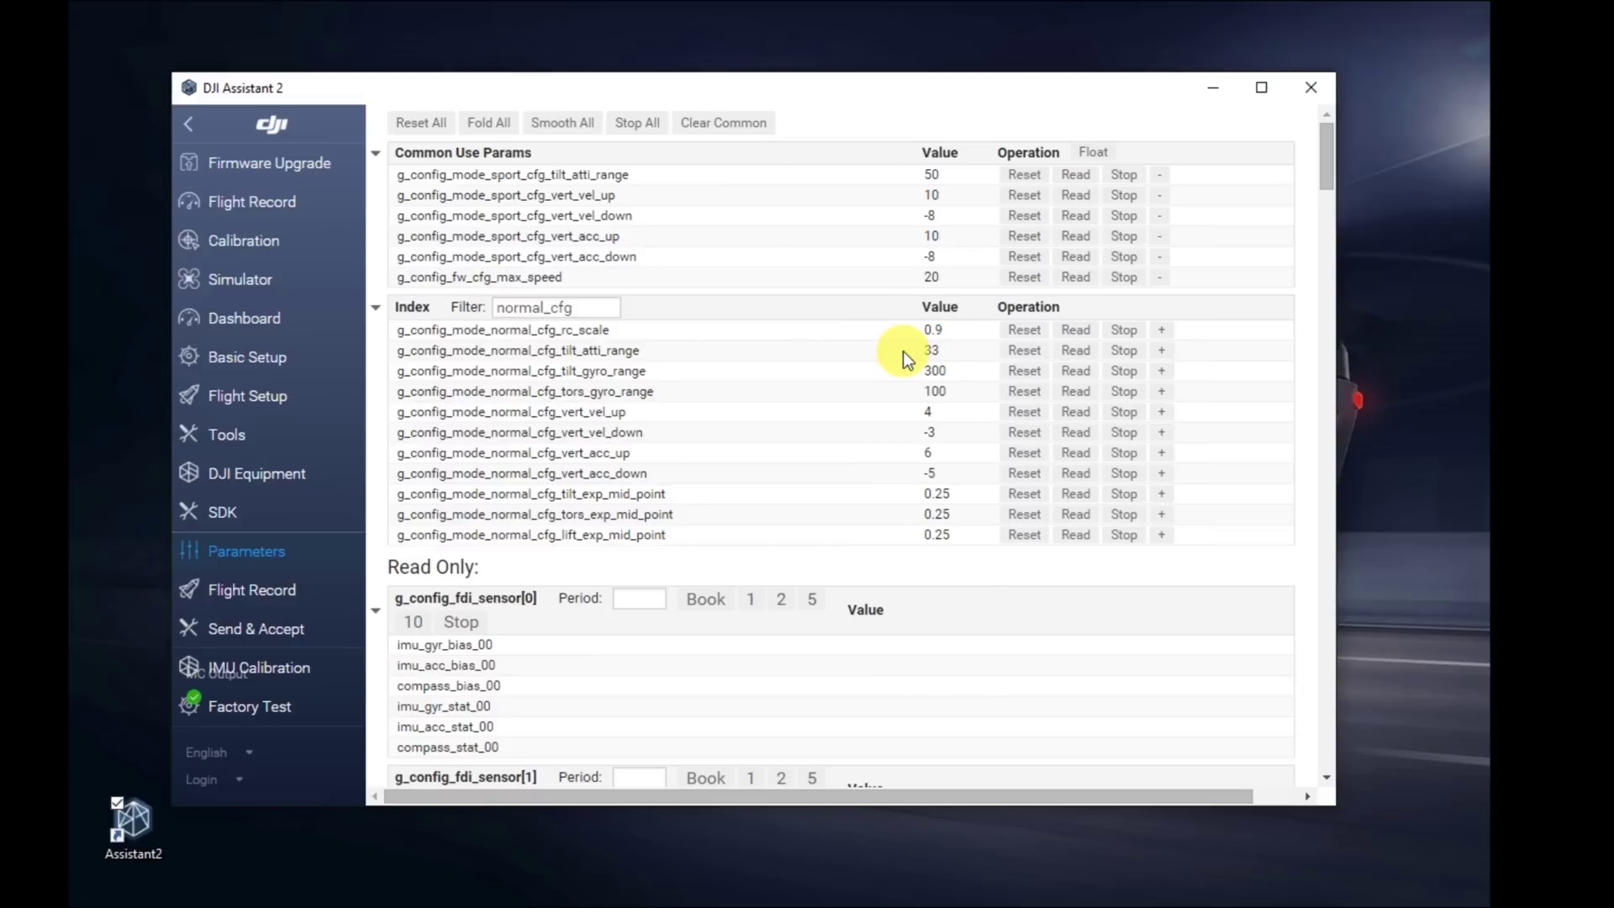
double_click(933, 411)
text(7)
key(Return)
double_click(940, 433)
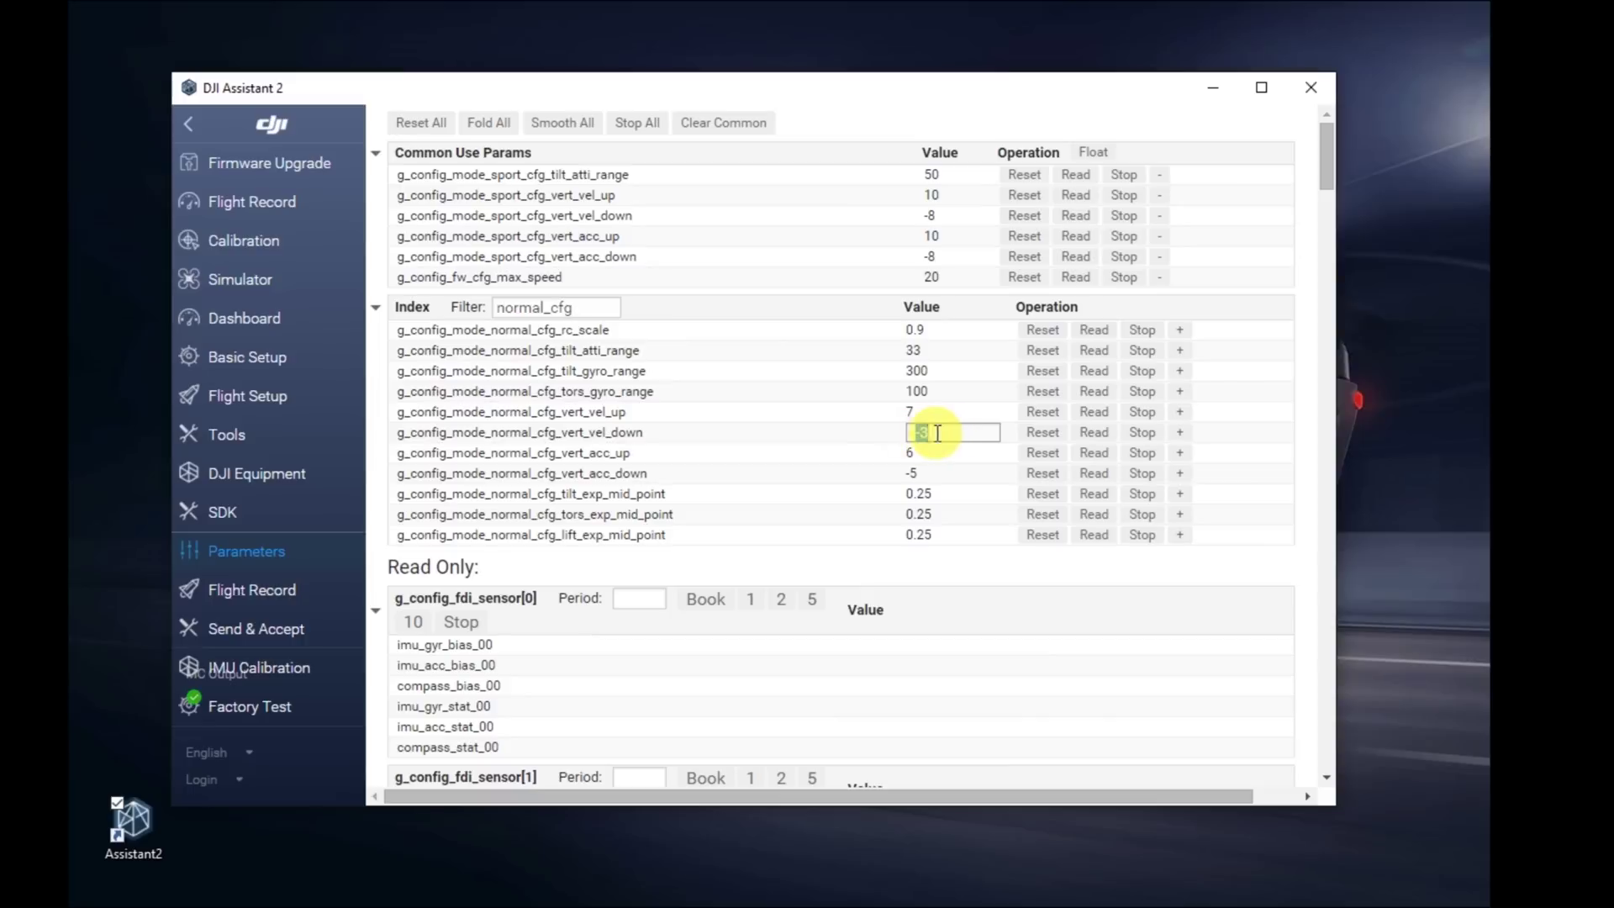
key(BackSpace)
text(6)
key(Return)
Set normal-mode vert_acc_up to 7 and vert_acc_down to -6
double_click(944, 453)
key(BackSpace)
text(7)
key(Return)
double_click(951, 471)
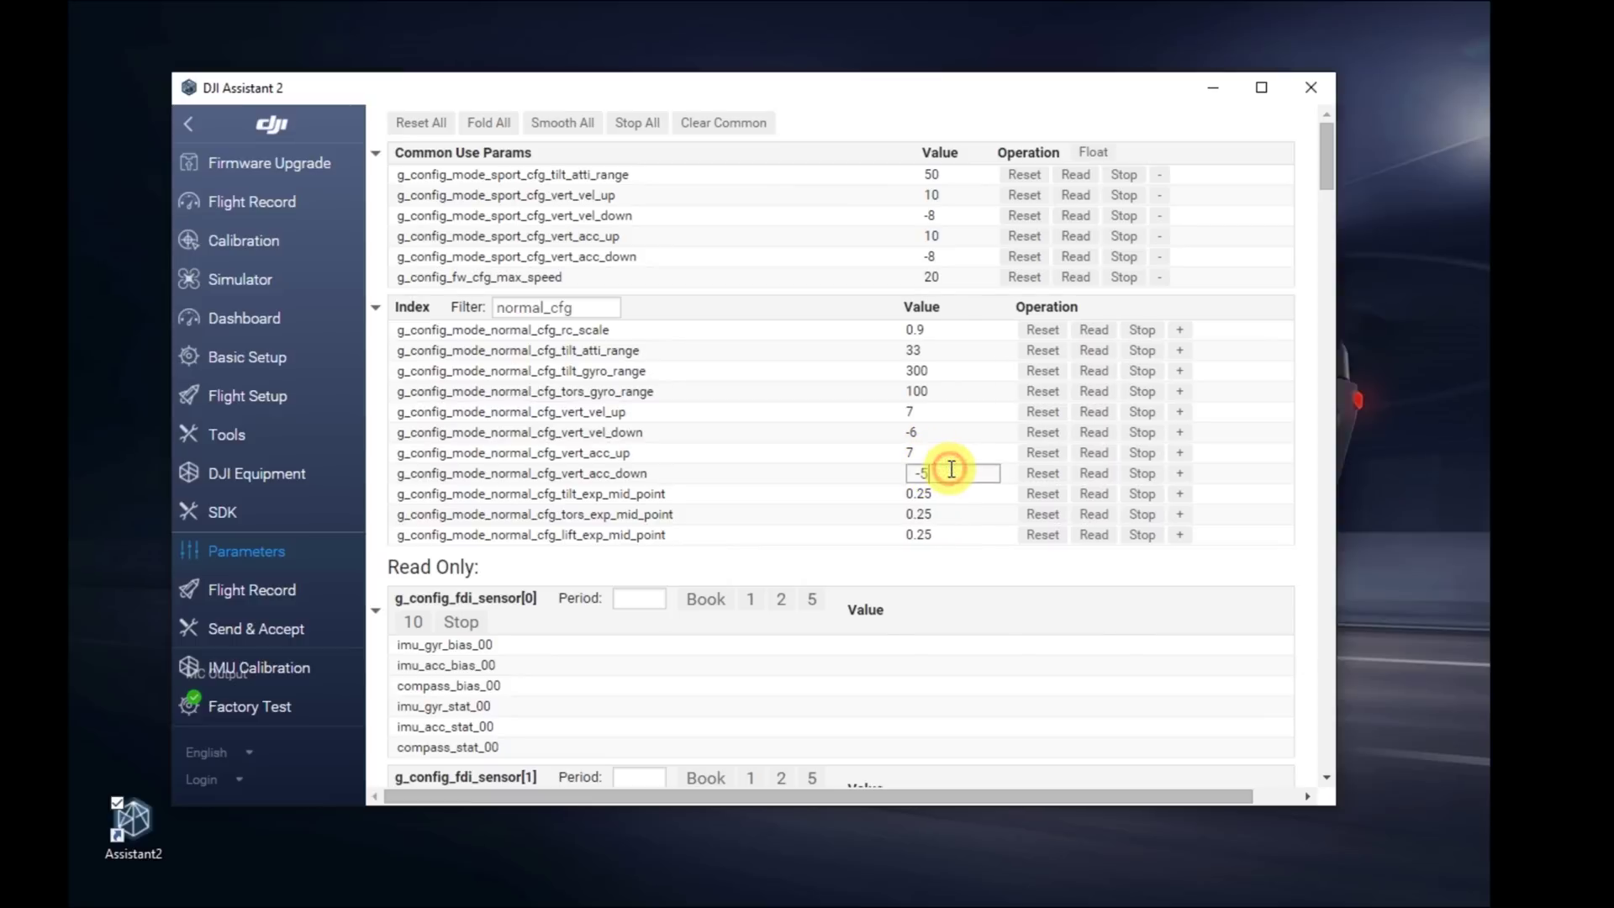
key(BackSpace)
text(6)
key(Return)
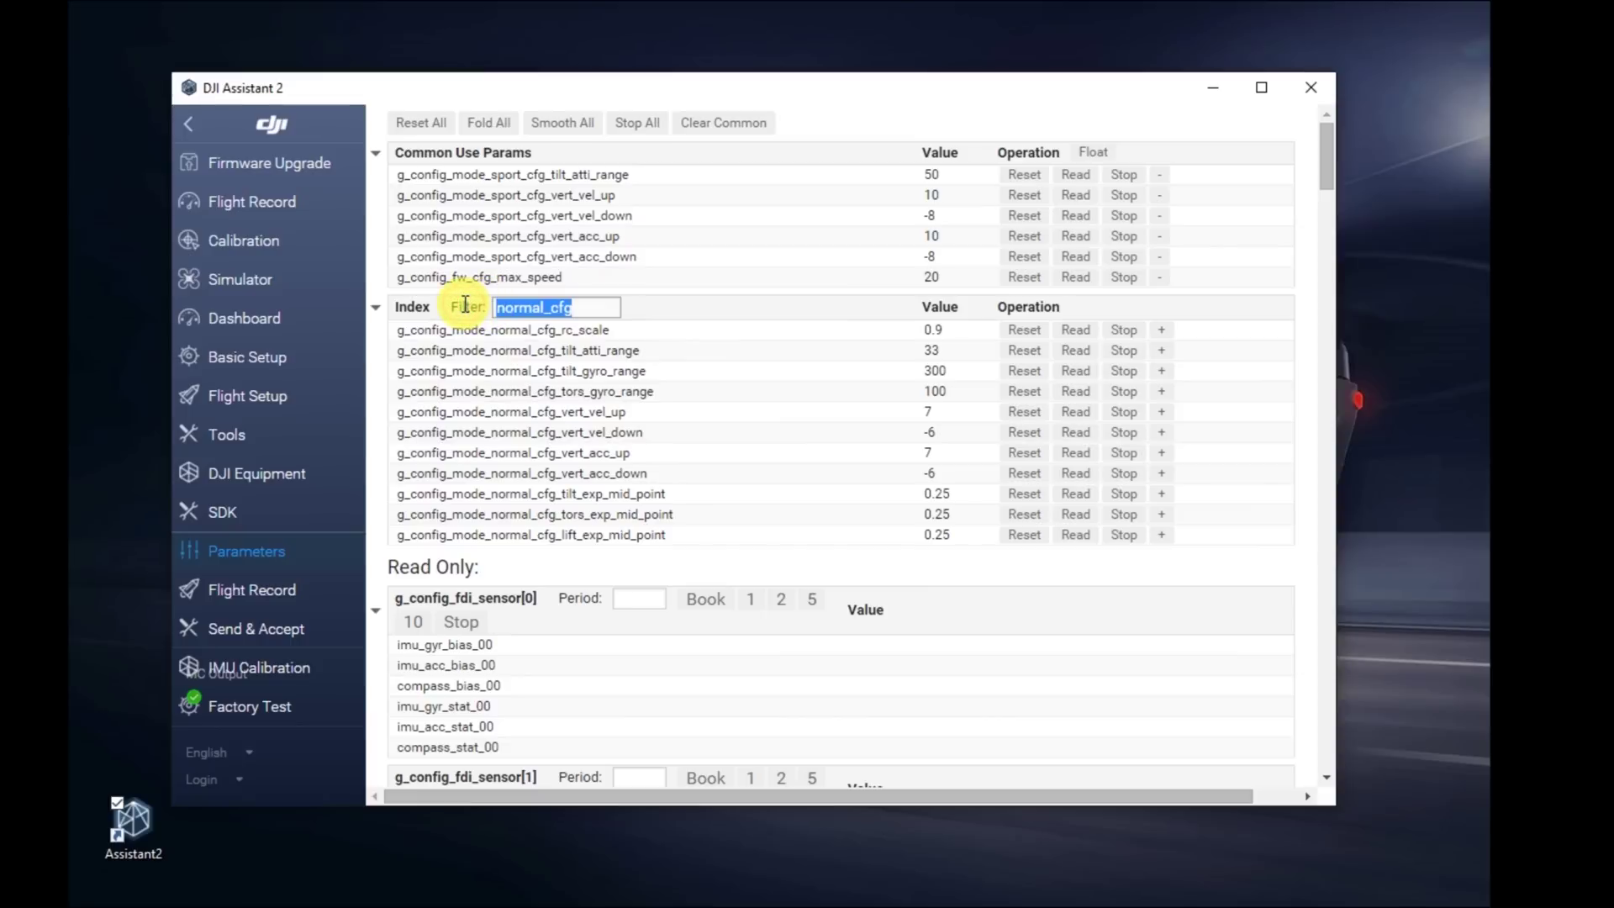
Filter 'height_', set height_limit_enabled to 2, and add it to Common Use Params
text(height_)
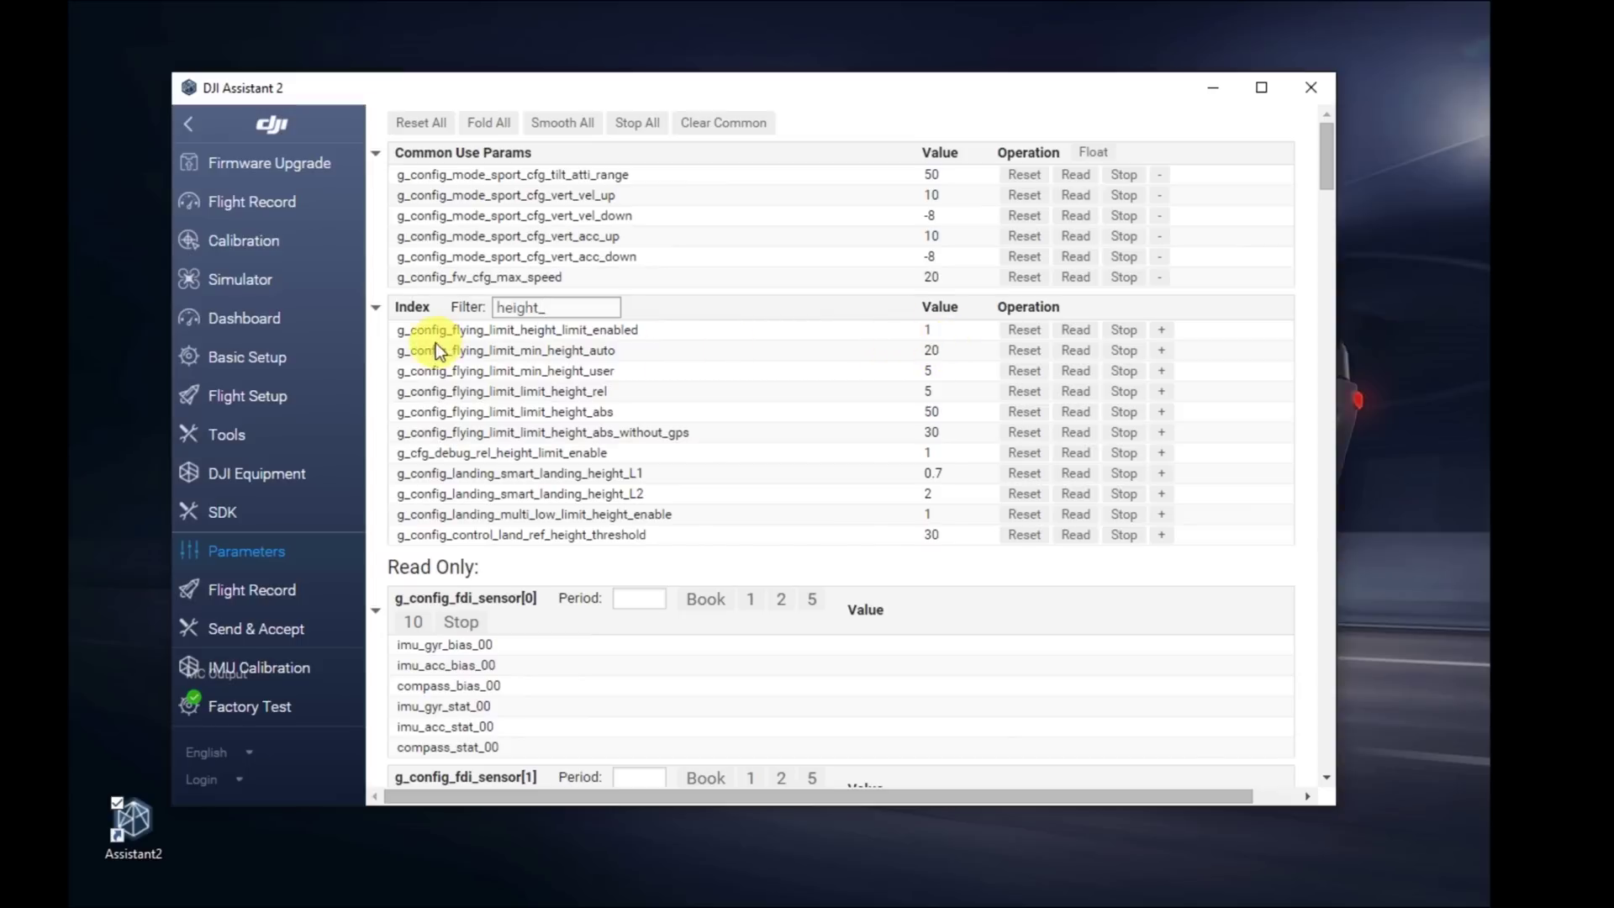
double_click(934, 328)
text(2)
key(Return)
click(1162, 332)
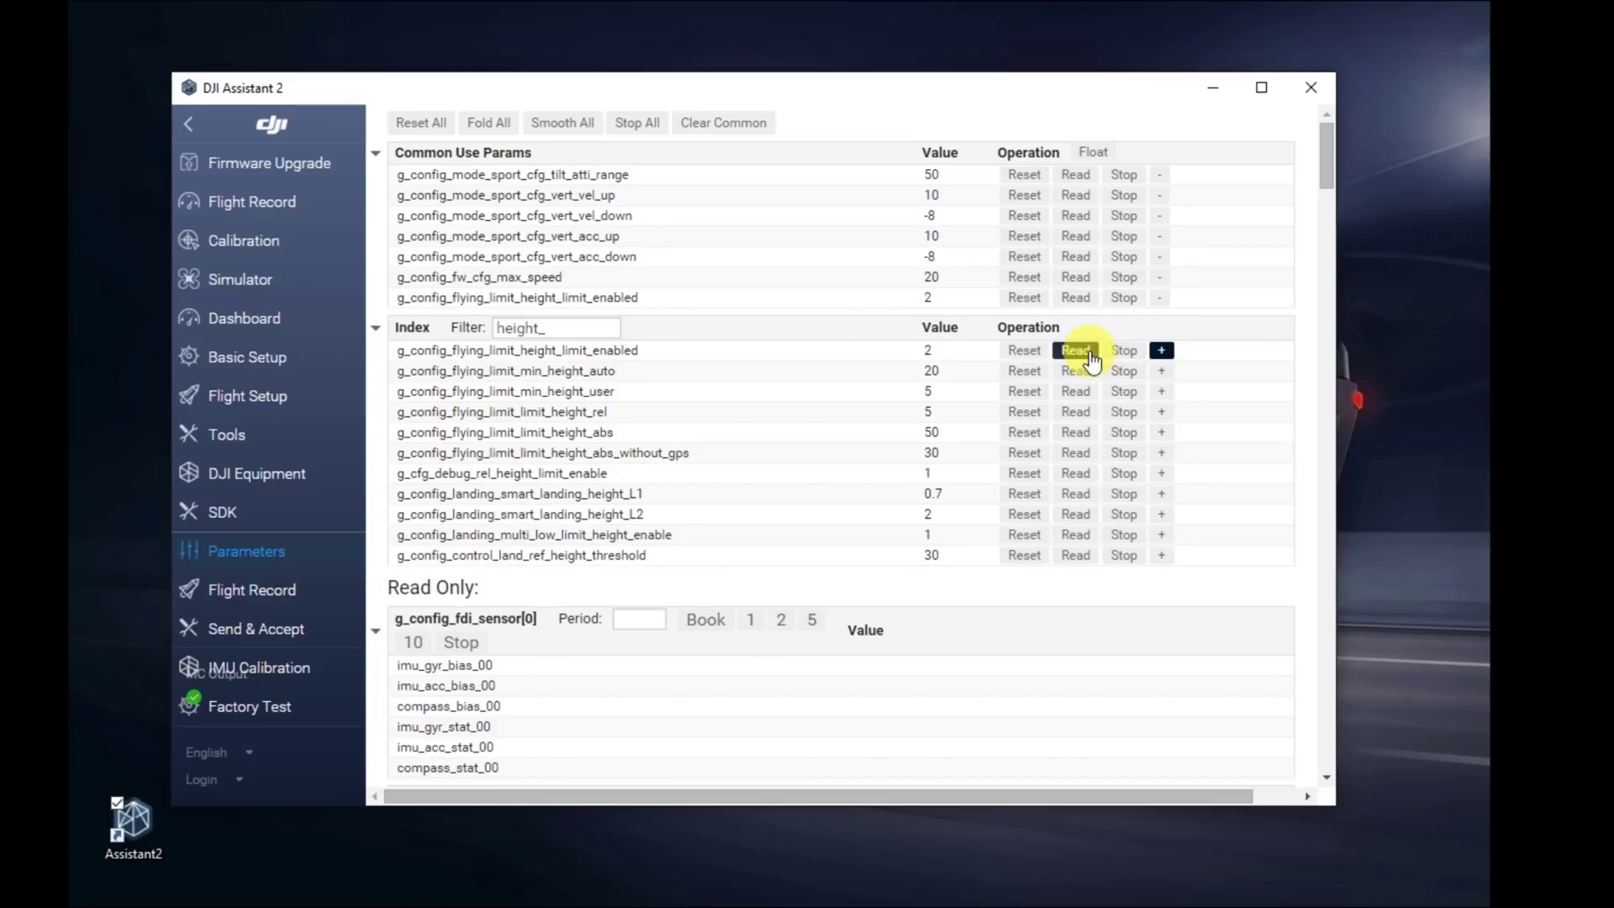
Set limit_height_rel, limit_height_abs and height_abs_without_gps each to 3000
double_click(935, 412)
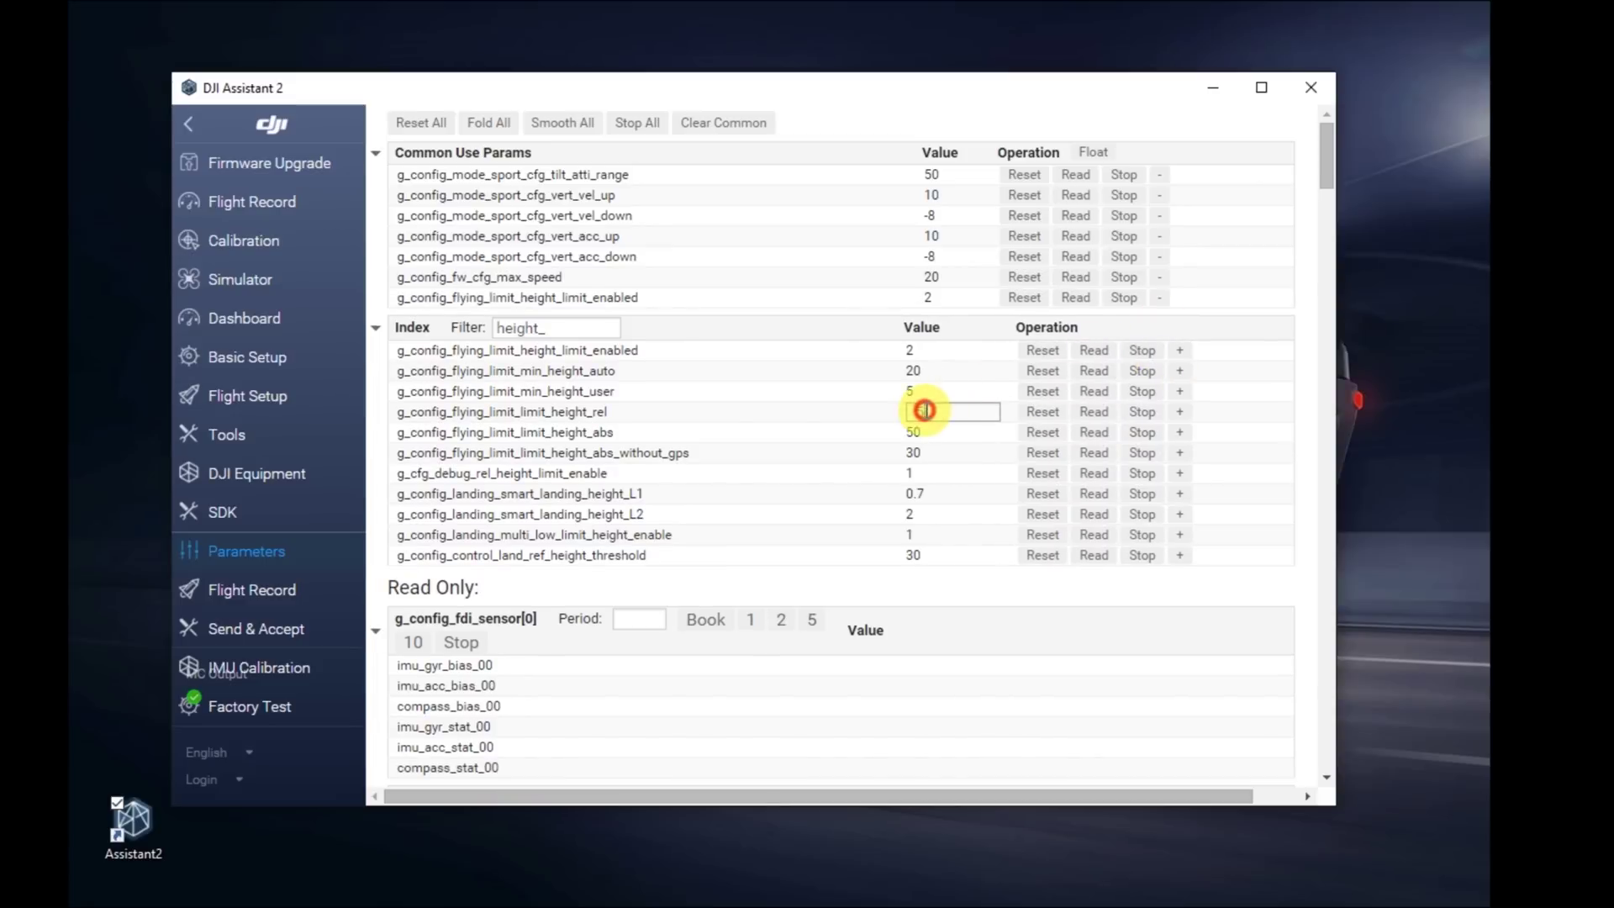
text(3000)
key(Return)
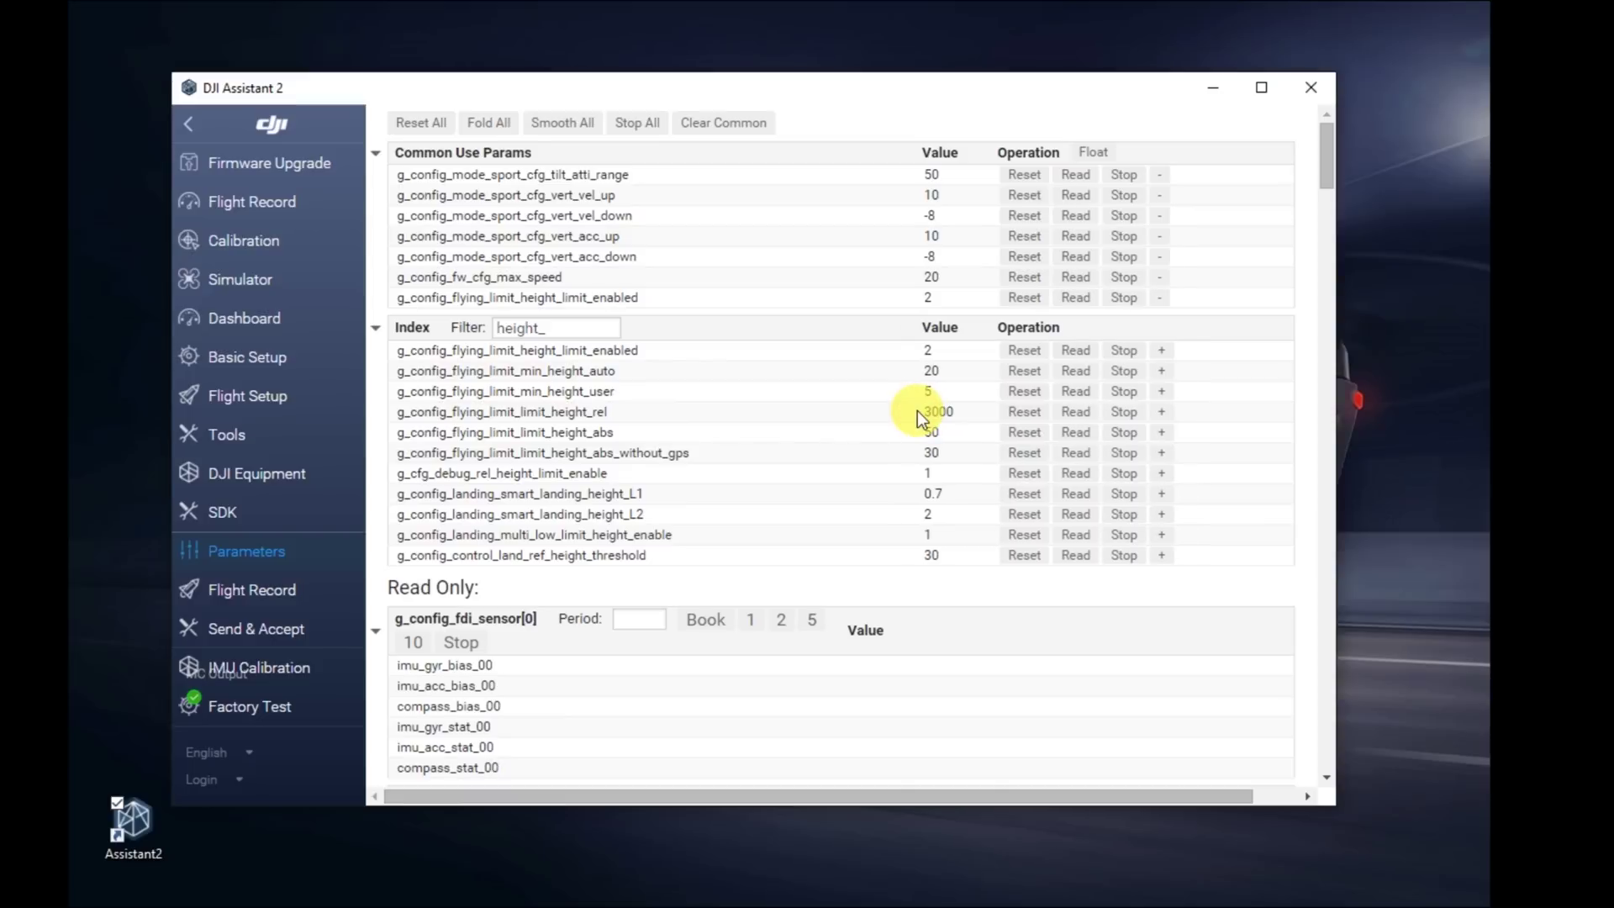
double_click(930, 432)
text(3000)
key(Return)
double_click(958, 451)
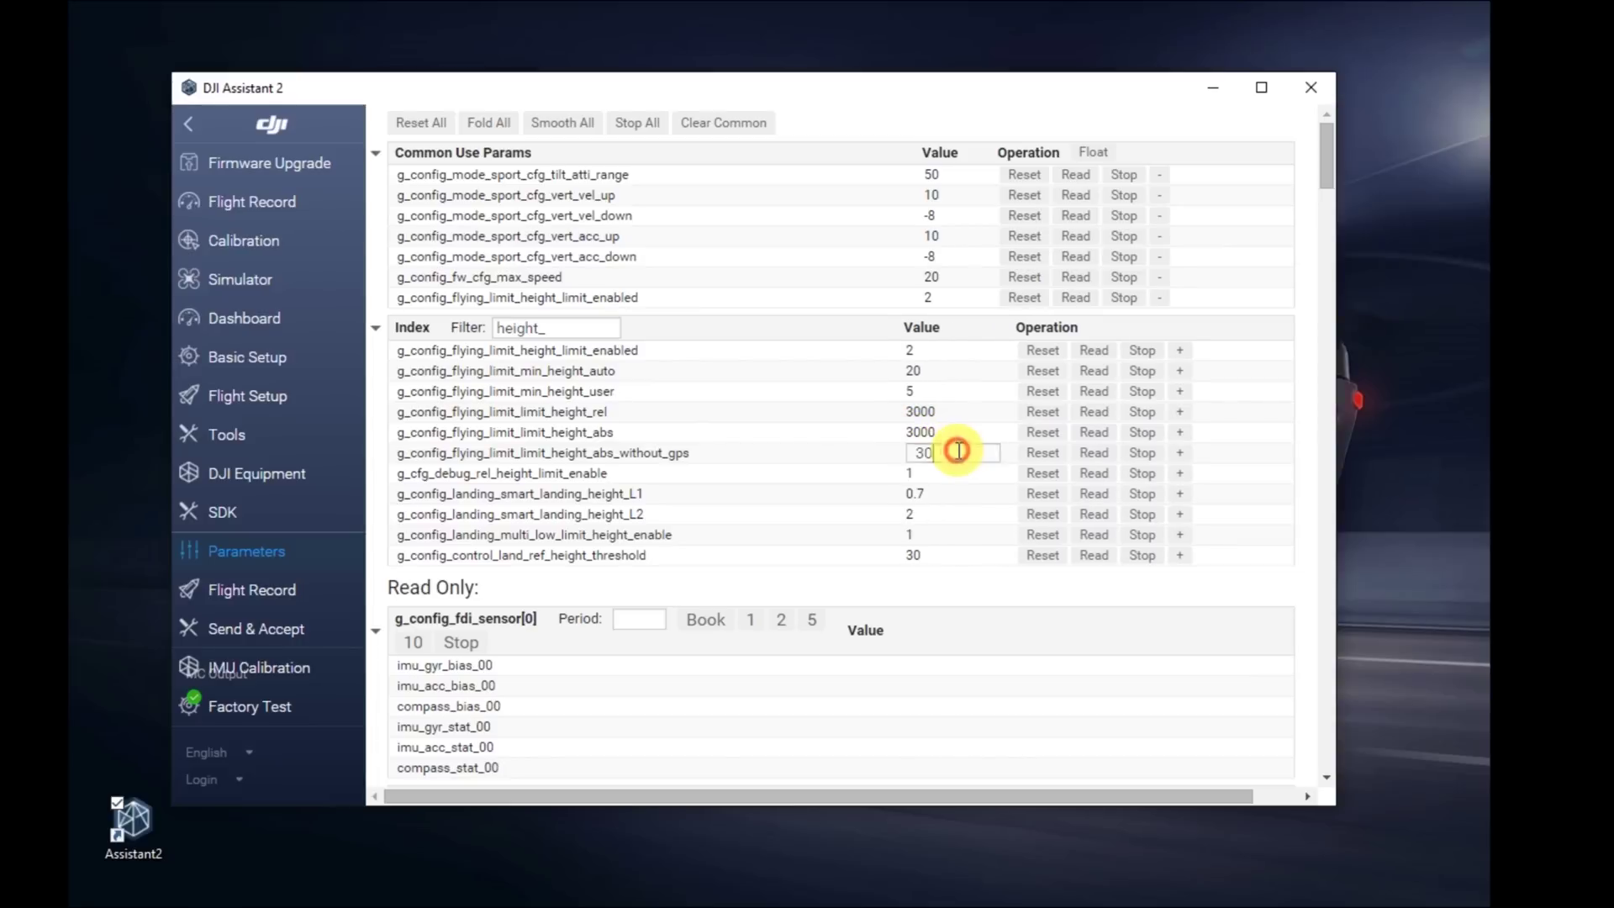
text(3000)
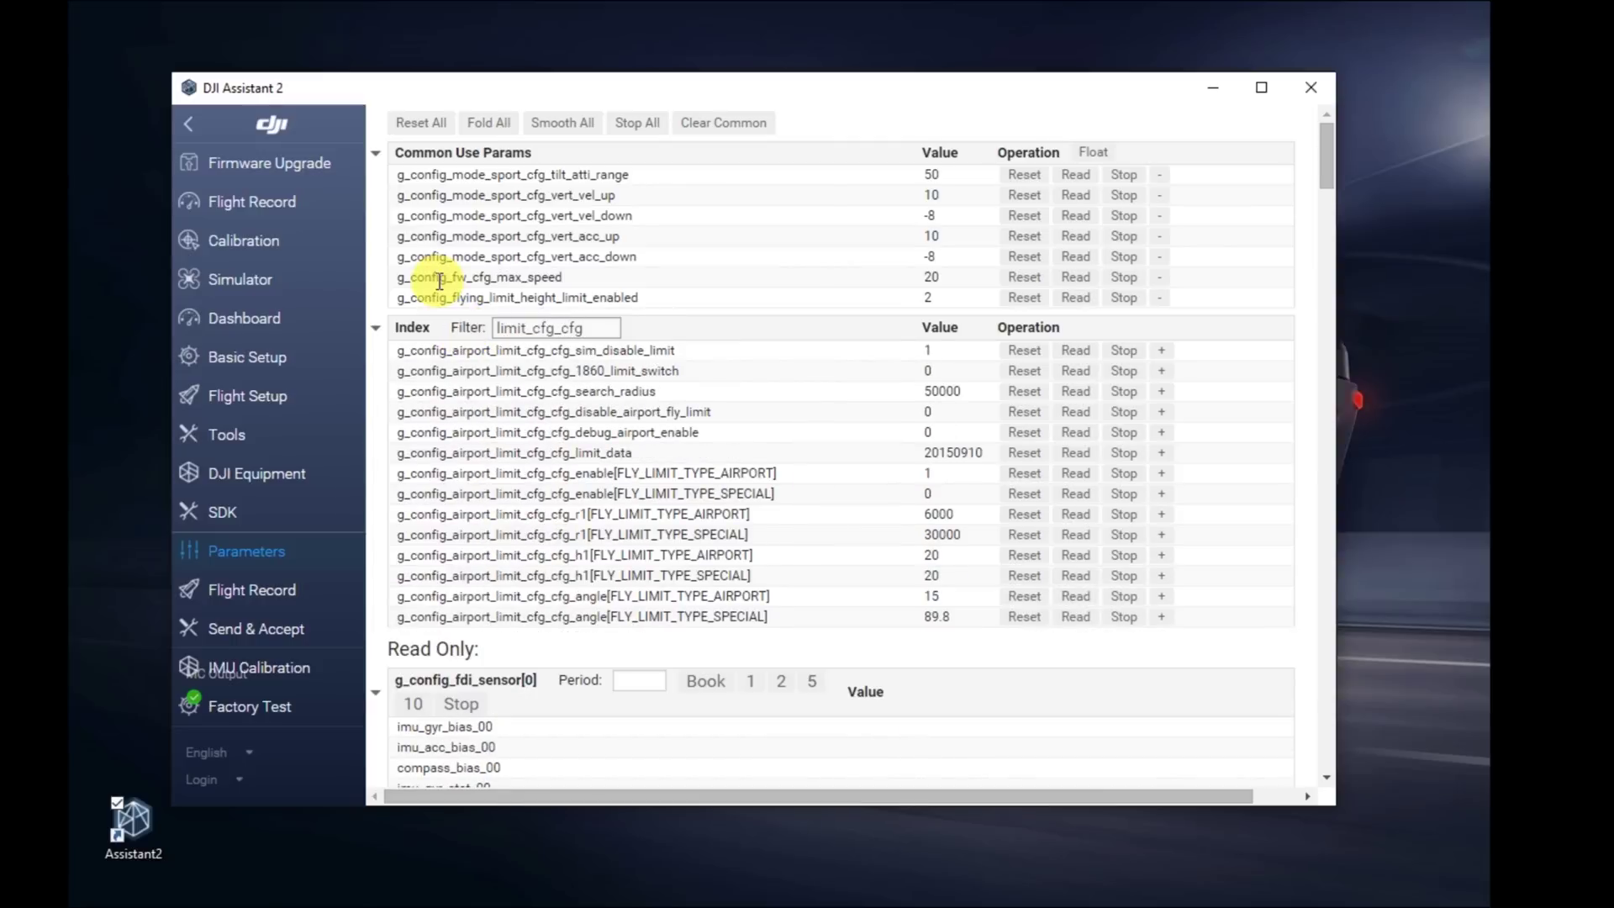
In limit_cfg_cfg, set disable_airport_fly_limit to 1 and limit_data to 2
double_click(940, 414)
drag(940, 416, 906, 414)
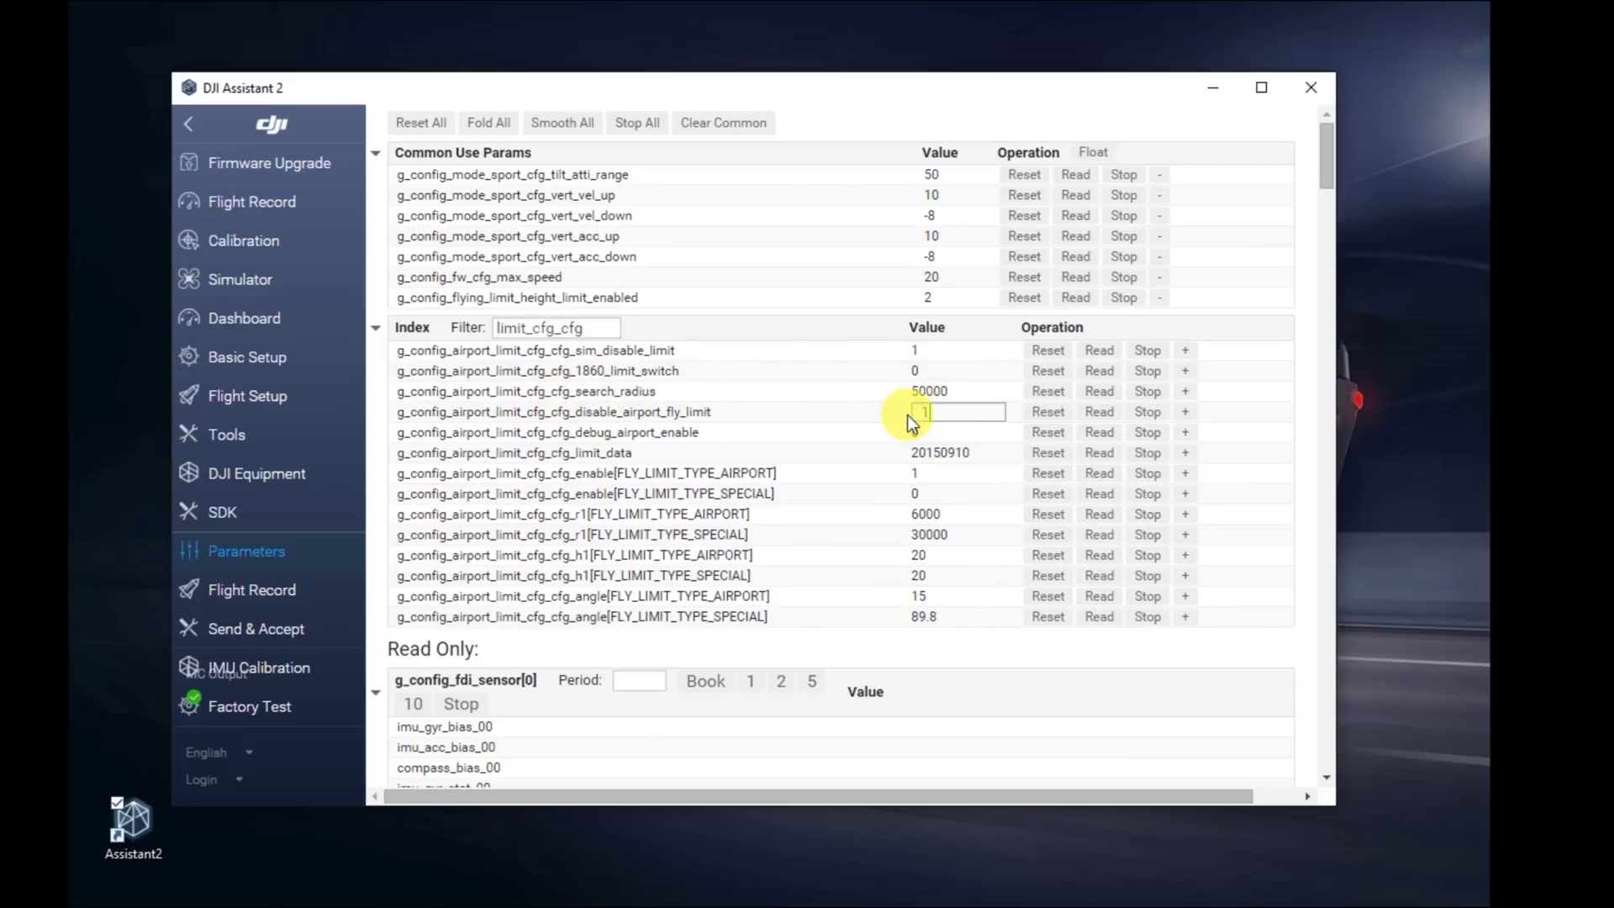
key(Return)
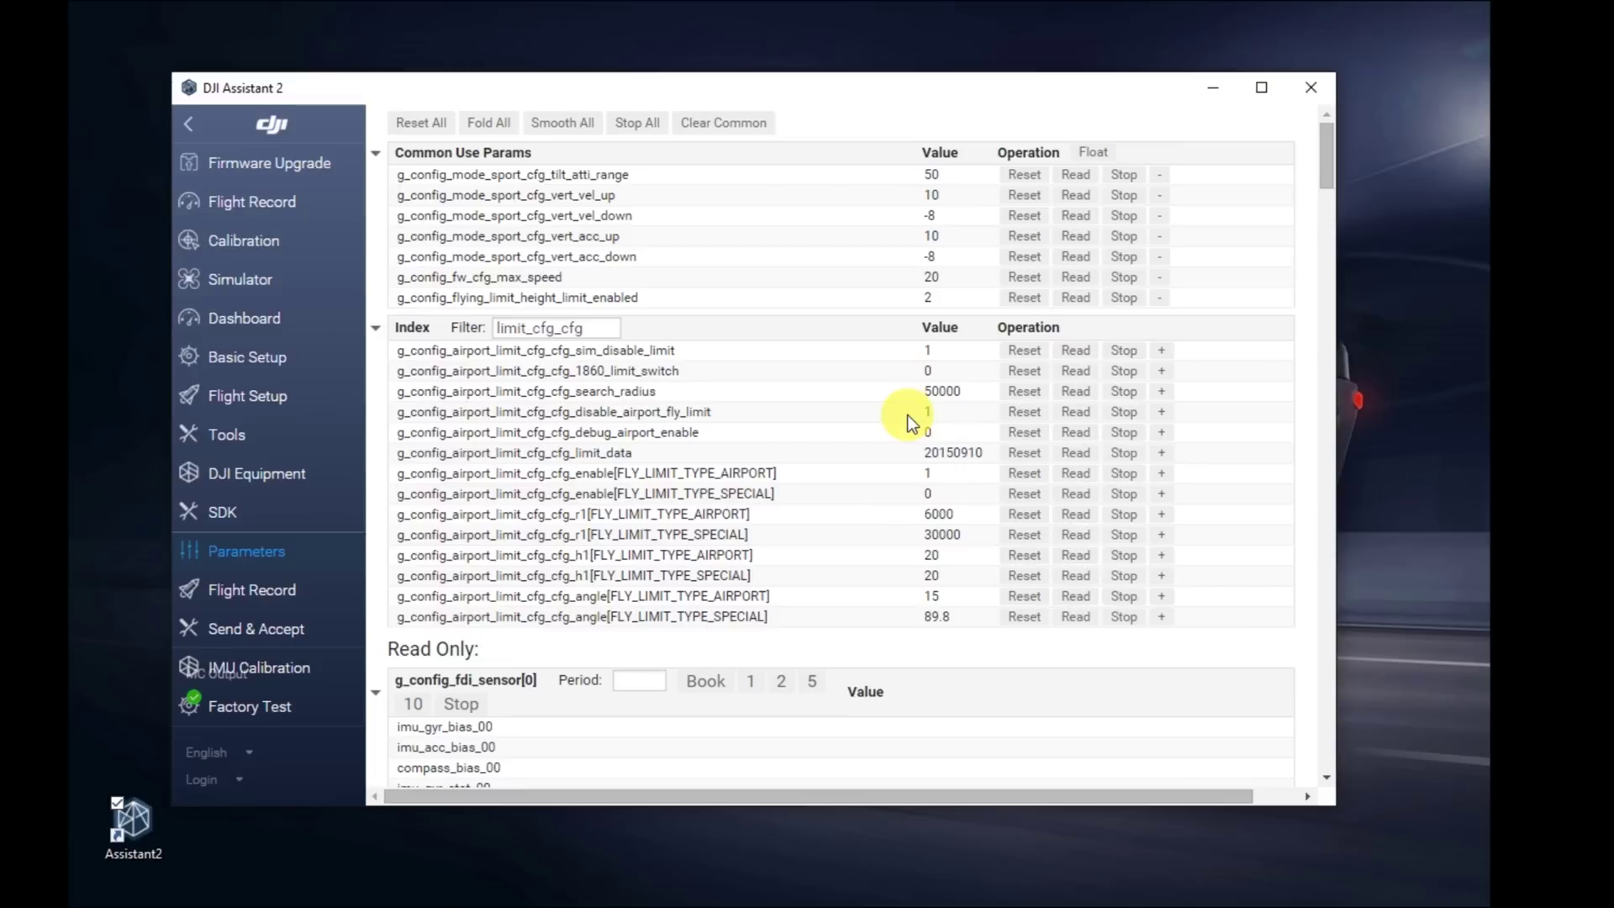
click(961, 454)
text(2)
key(Return)
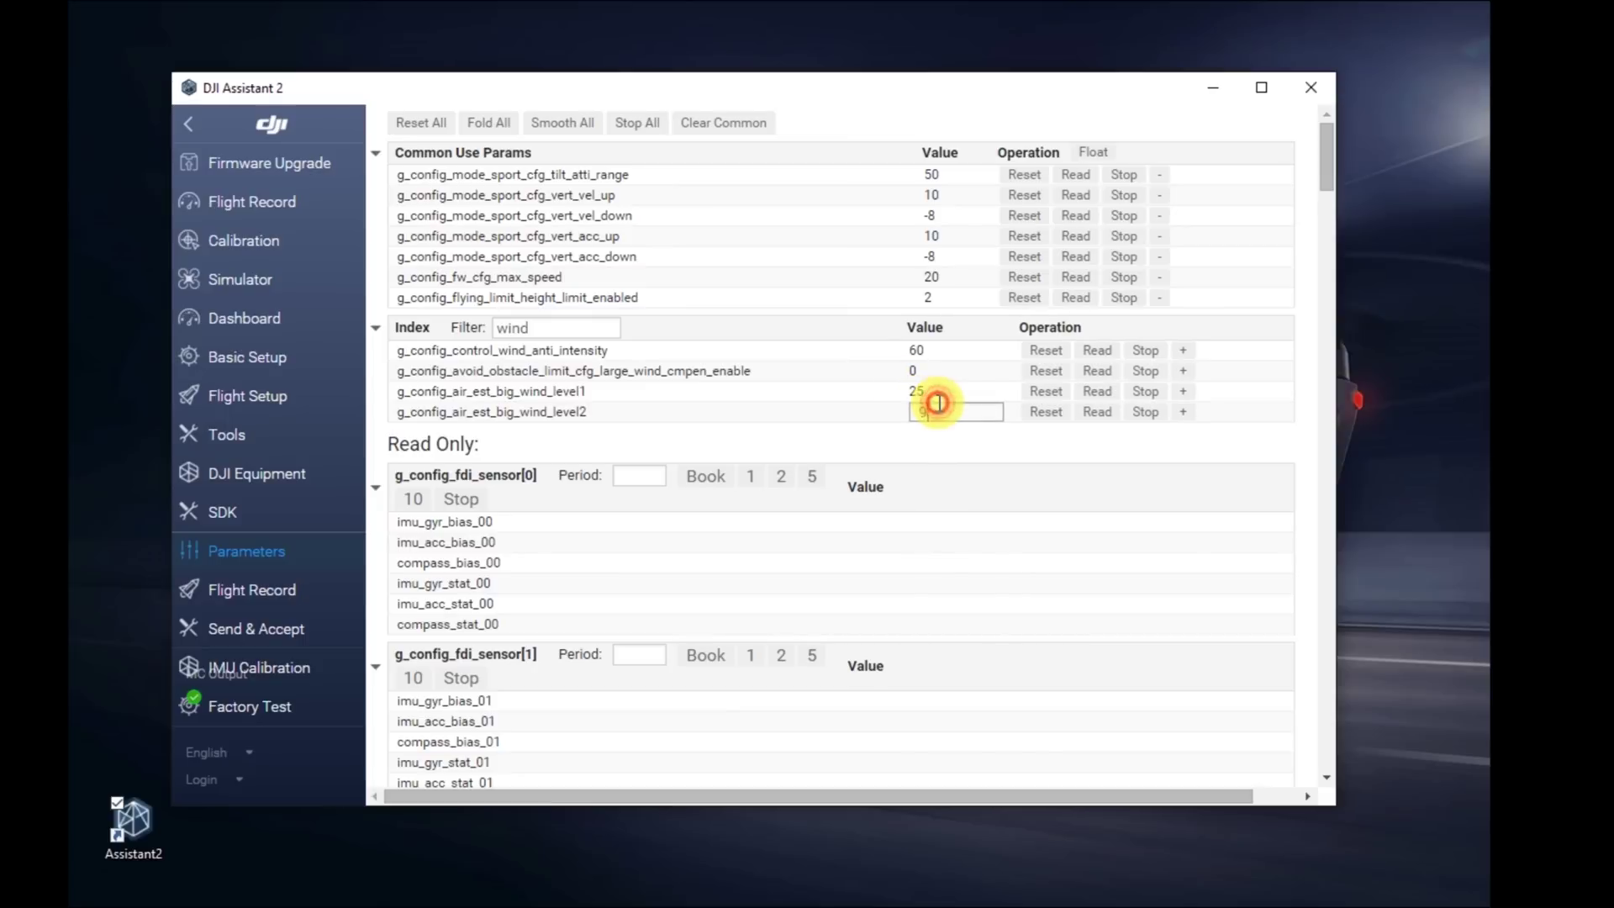
text(25)
Enter 25 for big_wind_level2 and pin big_wind_level2 and big_wind_level1 to Common Use Params
key(Return)
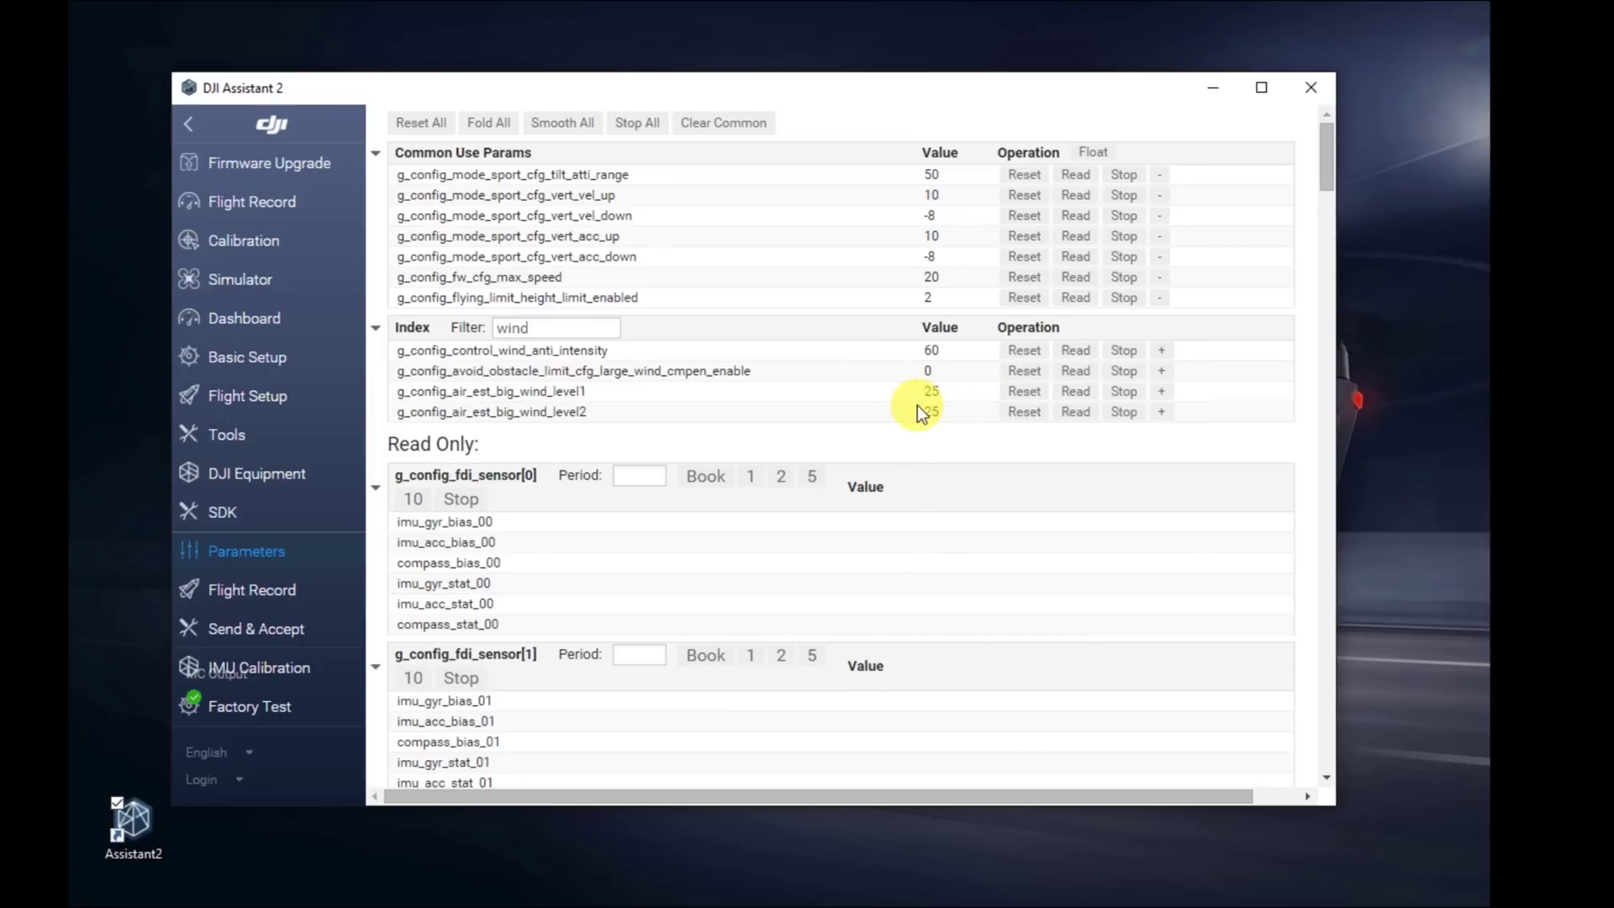
click(1161, 411)
click(1162, 411)
drag(555, 368, 462, 366)
Filter parameters by 'airport_' and pin disable_airport_fly_limit and limit_data to Common Use Params
text(airport_)
click(1159, 452)
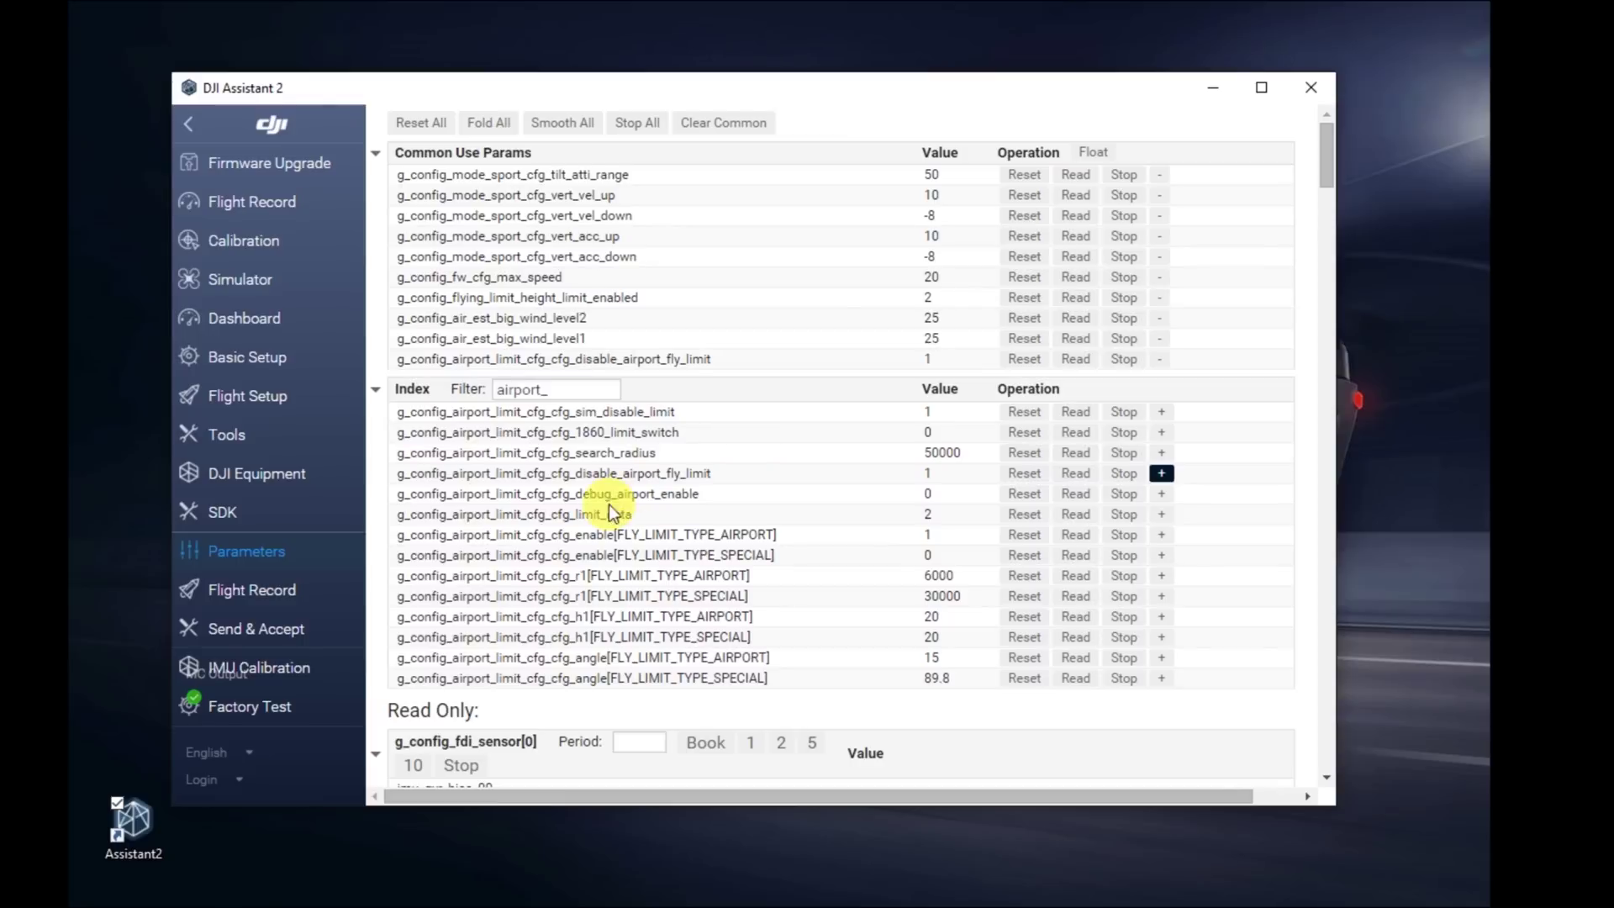
click(1162, 514)
drag(548, 410, 454, 402)
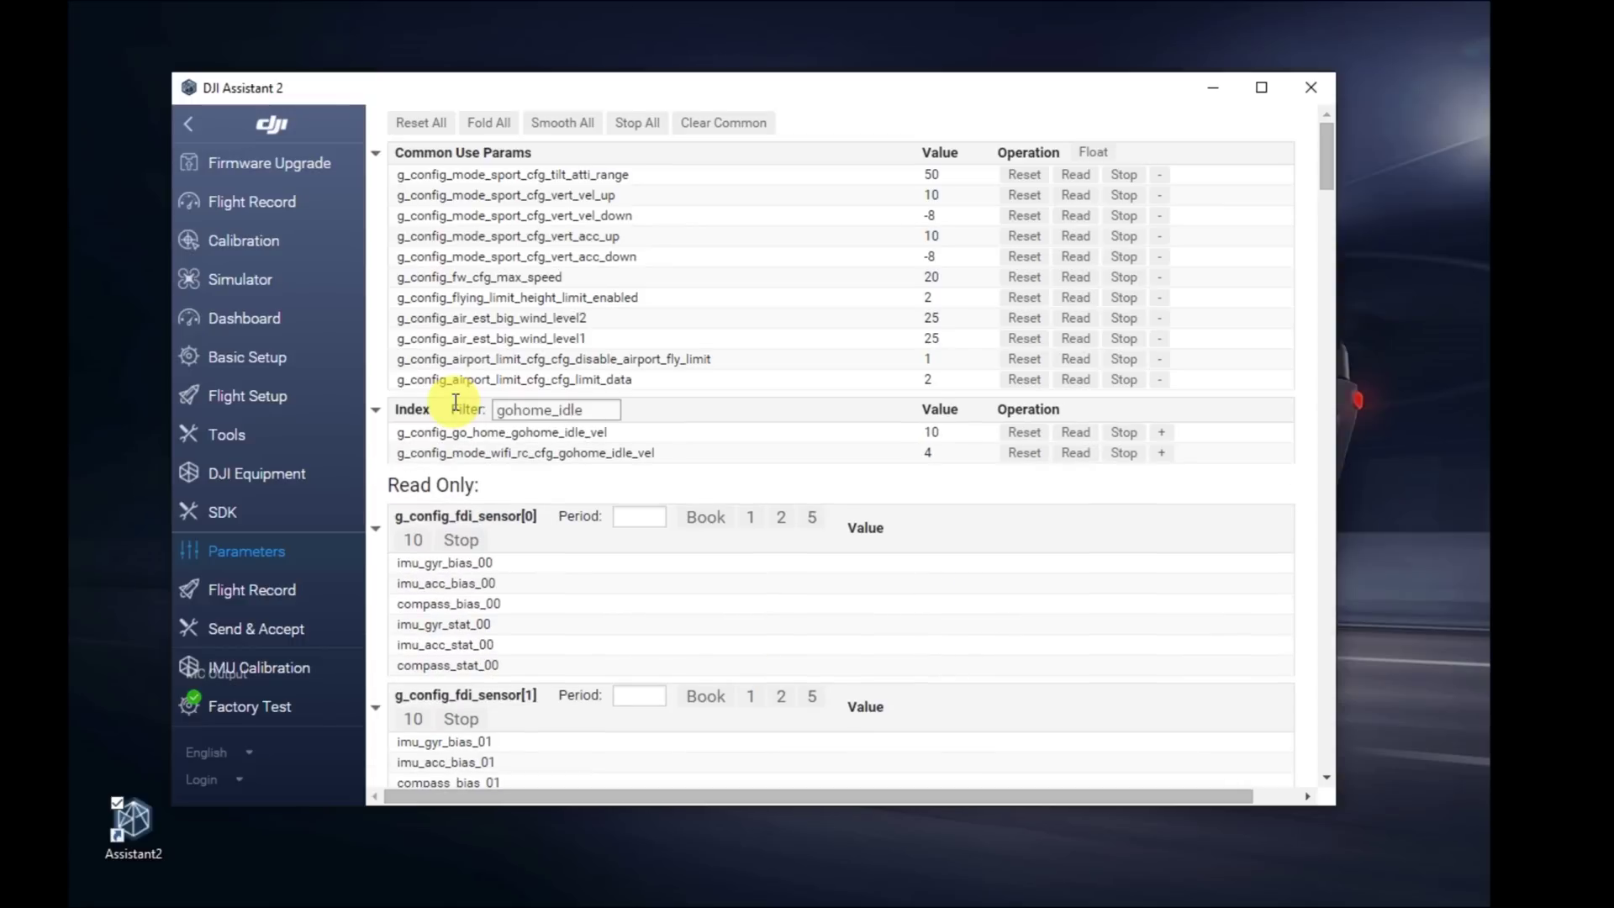
Change go_home_idle_vel from 10 to 13 and pin it to Common Use Params
click(946, 432)
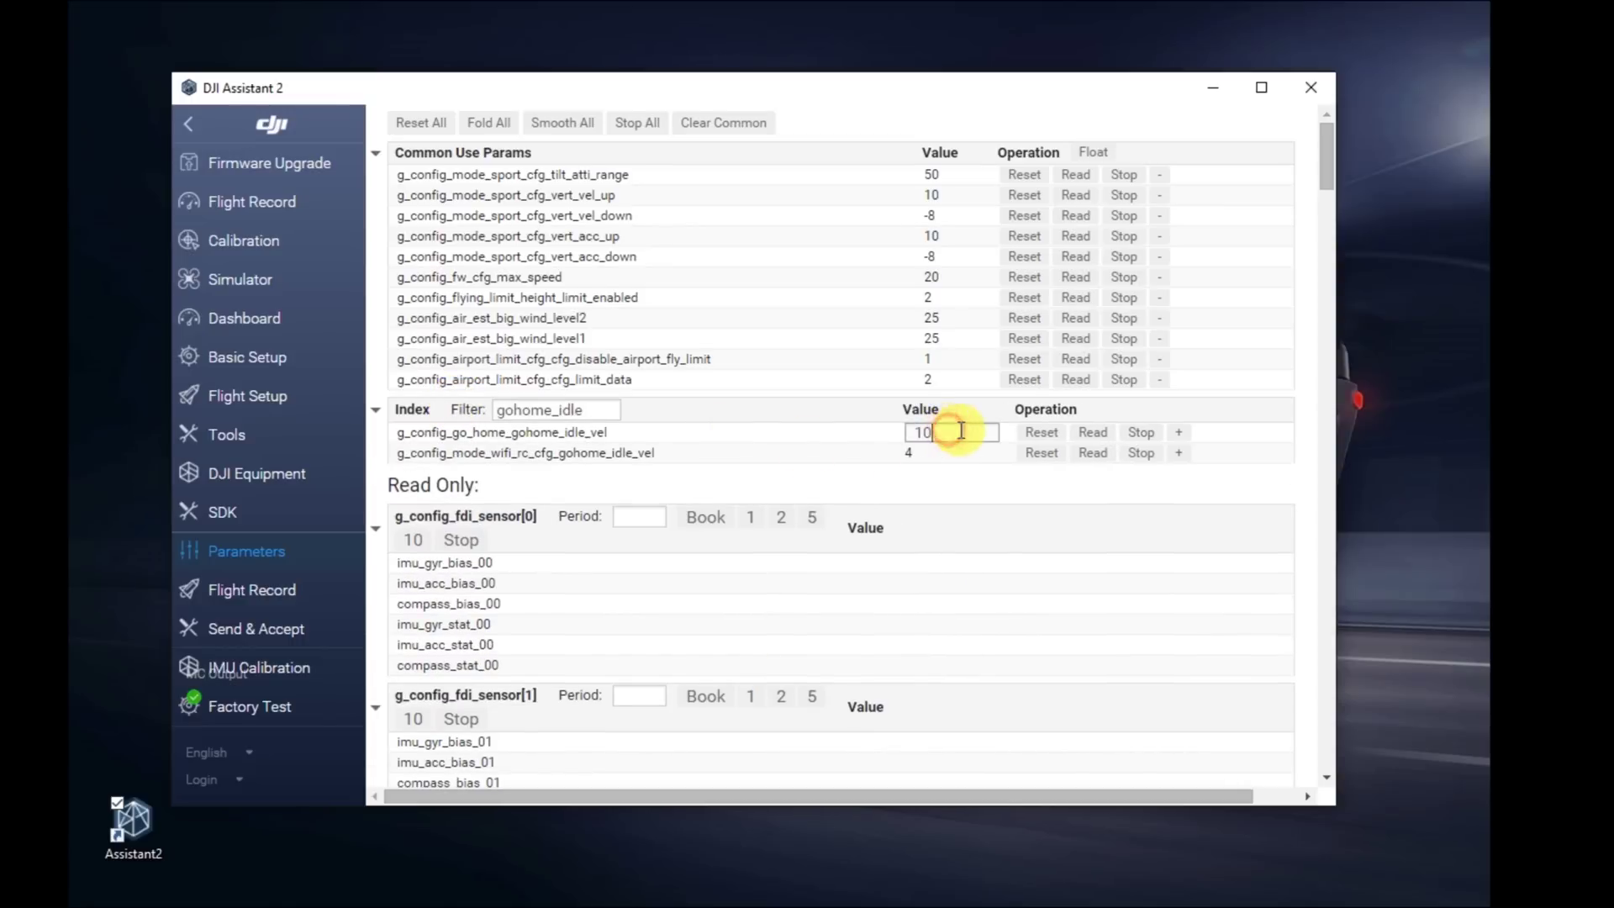
key(BackSpace)
text(3)
key(Return)
click(1161, 432)
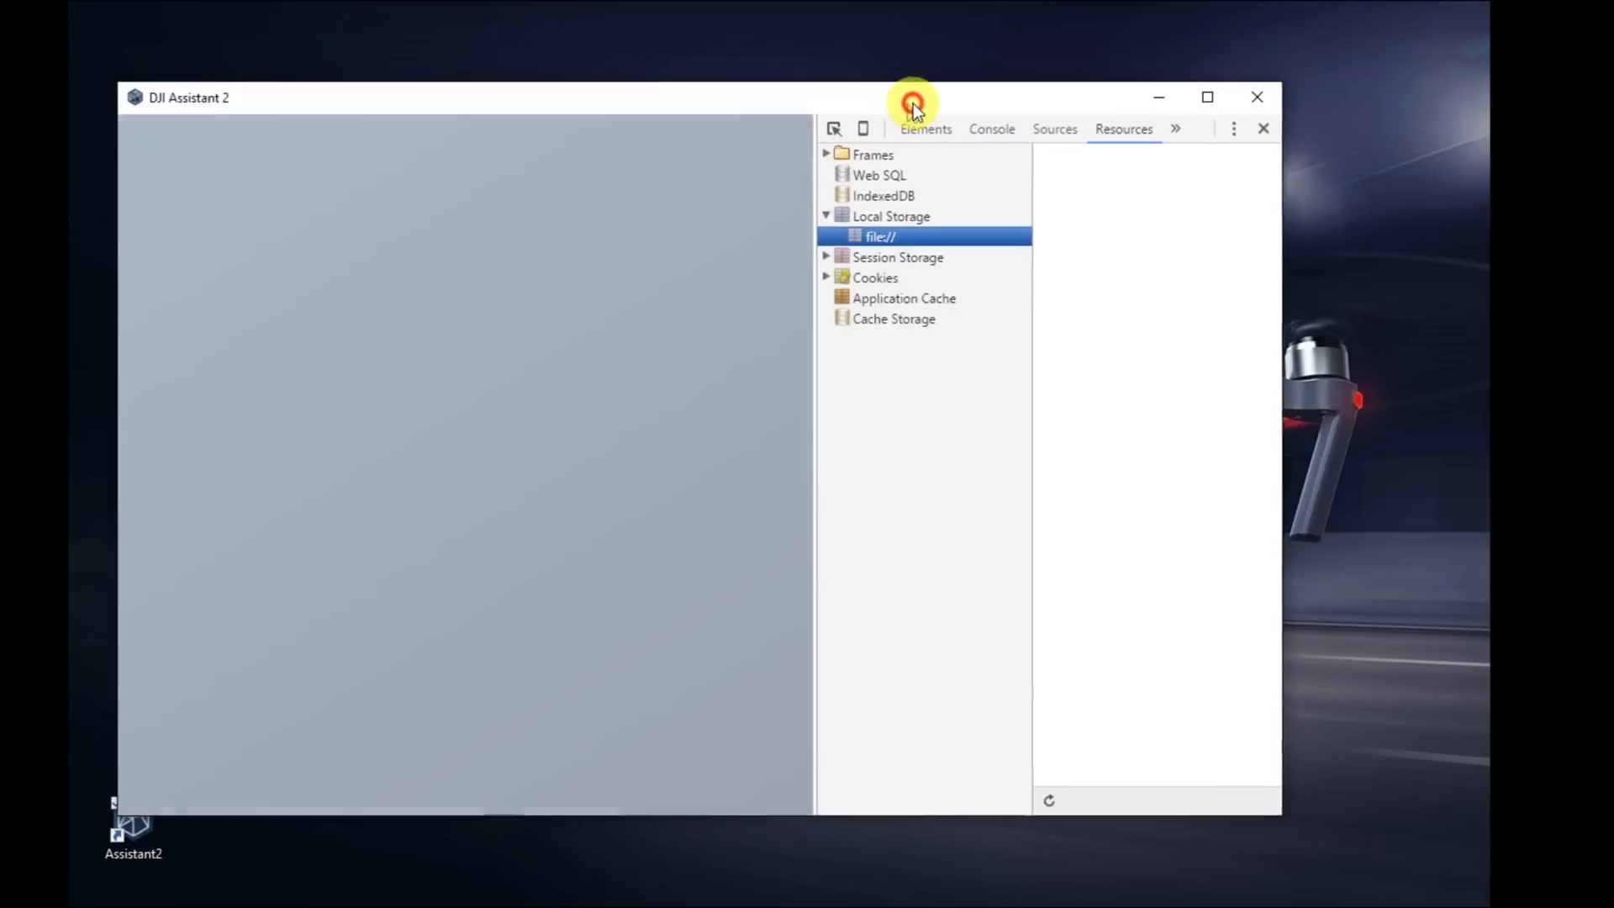
Set the Local Storage 'debug' entry to 1, close DevTools and open the aircraft's device card
drag(913, 103, 935, 99)
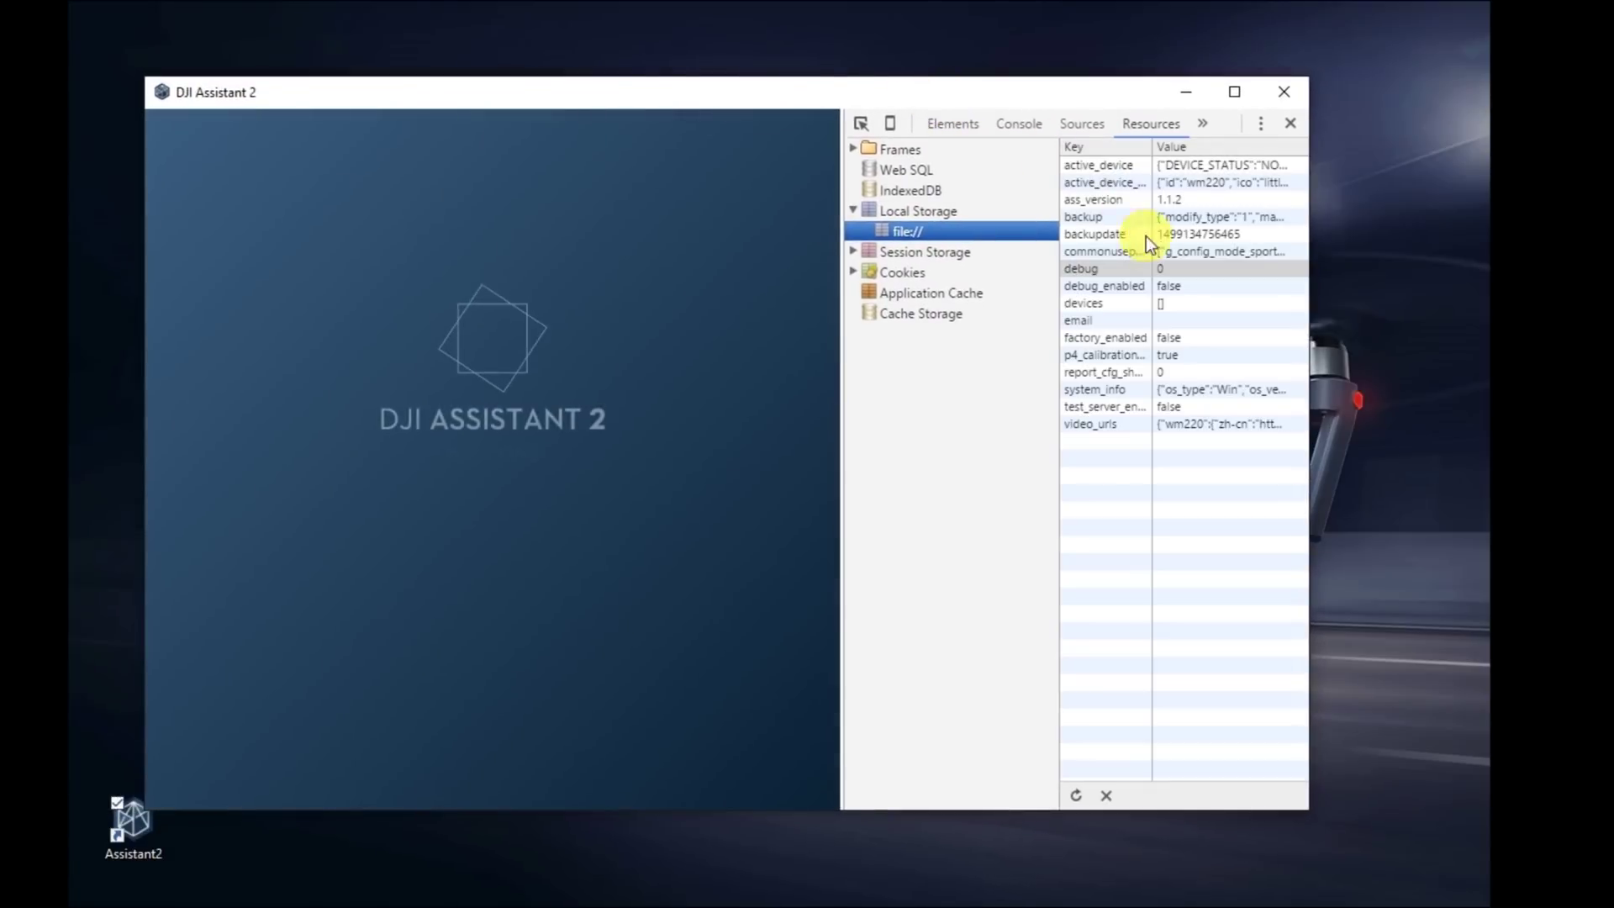
click(1180, 264)
double_click(1181, 264)
text(1)
key(Return)
click(1289, 125)
click(345, 299)
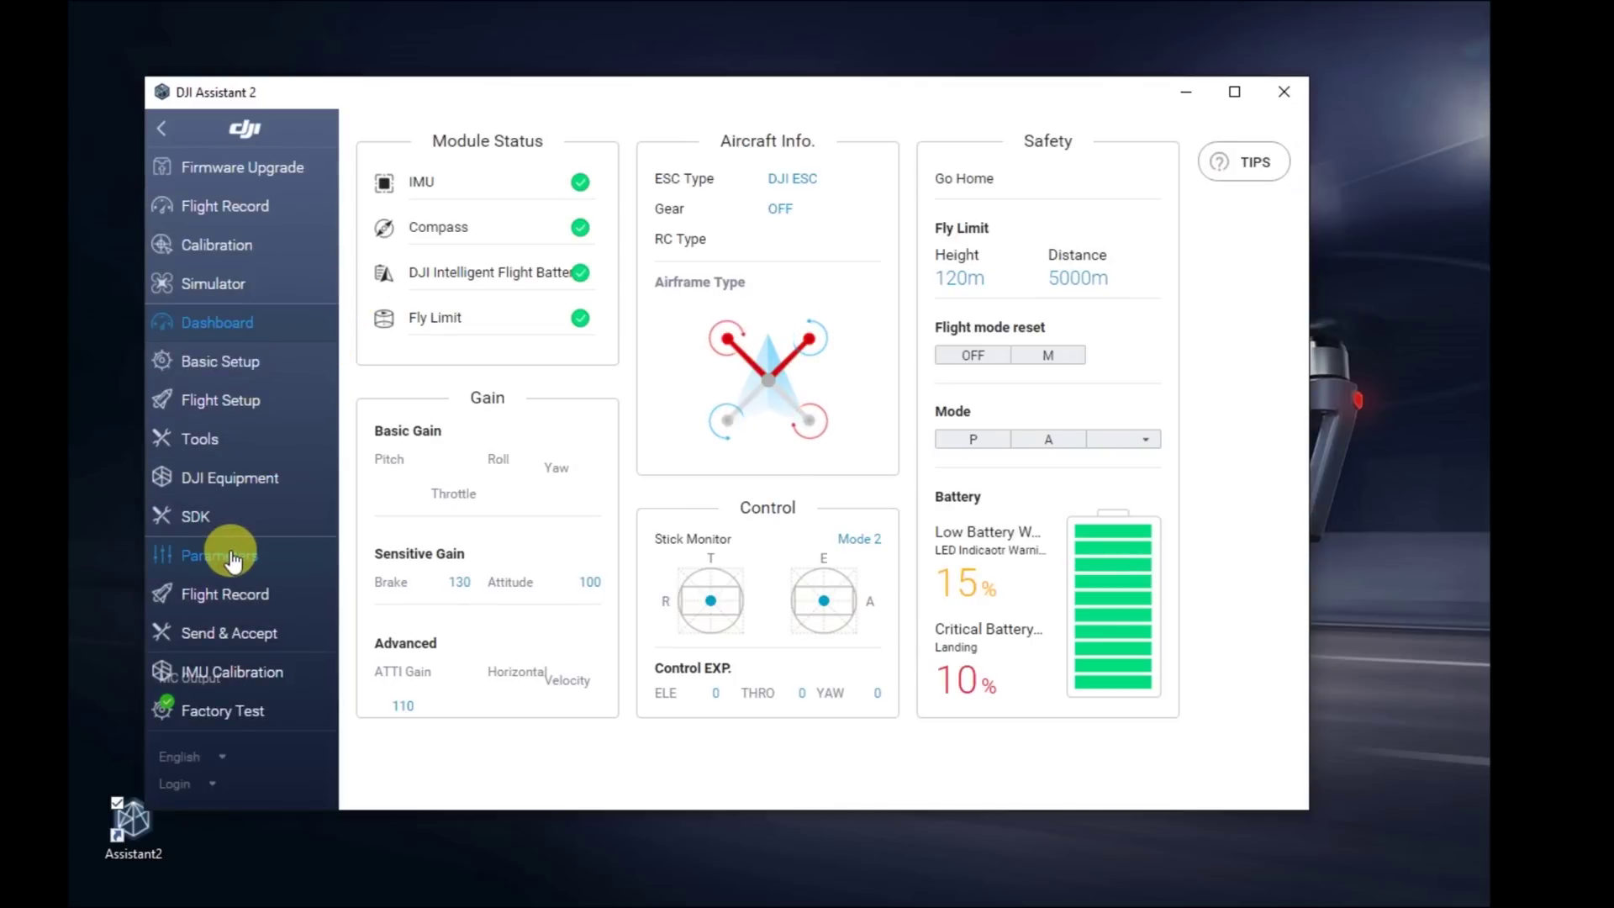
Return to the Parameters page to confirm the pinned Common Use Params persisted
click(233, 557)
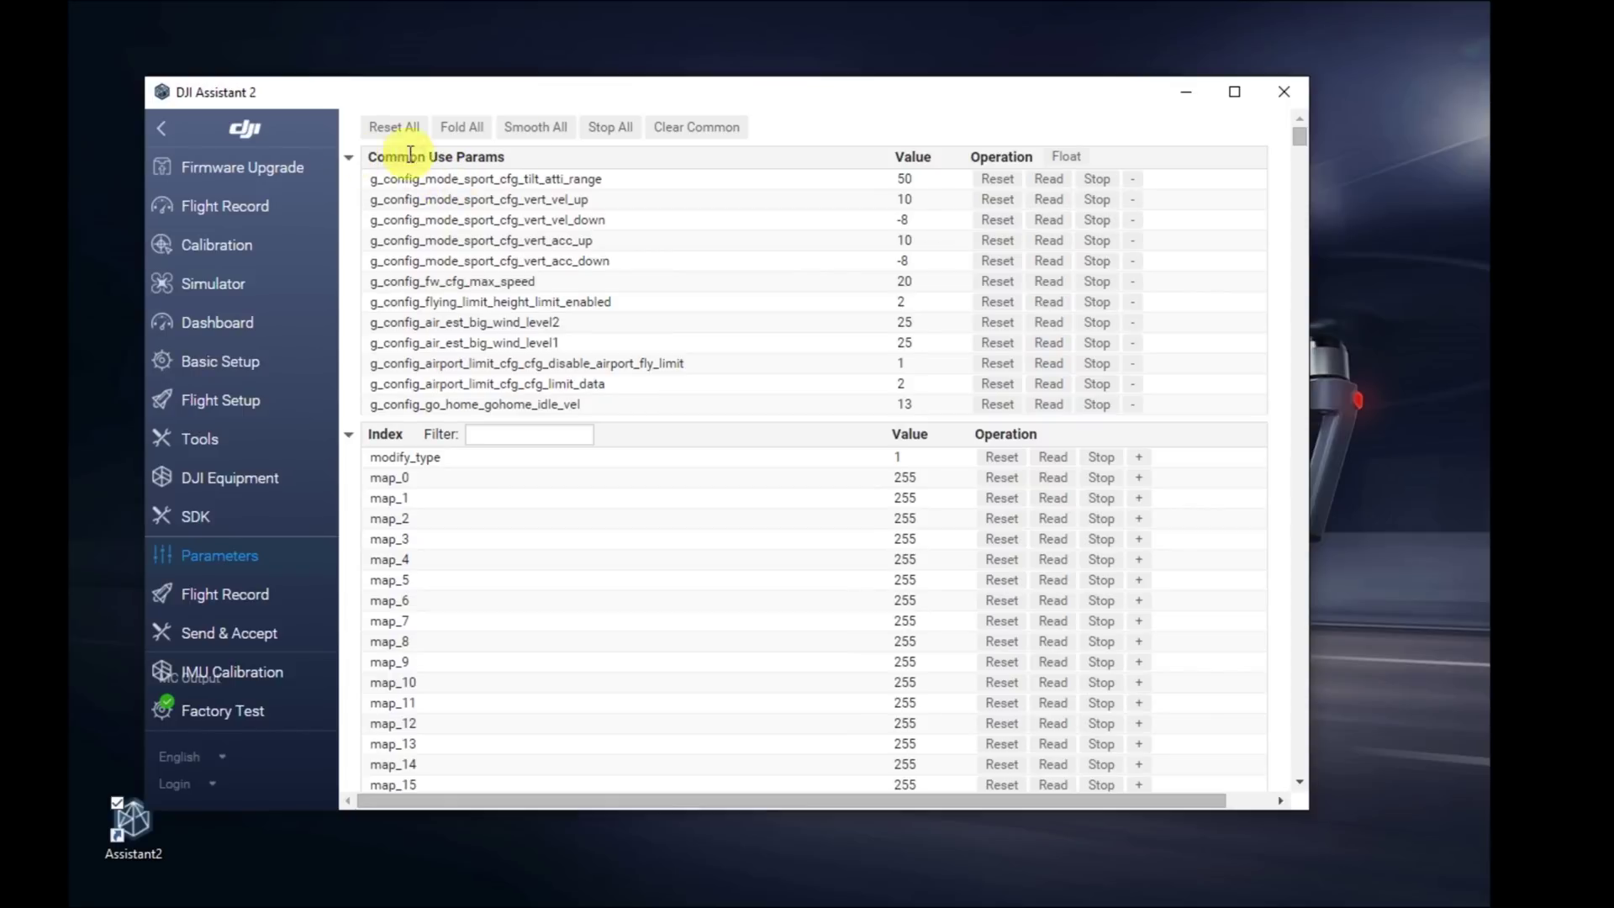
Close the DJI Assistant 2 window to quit the application
click(1279, 95)
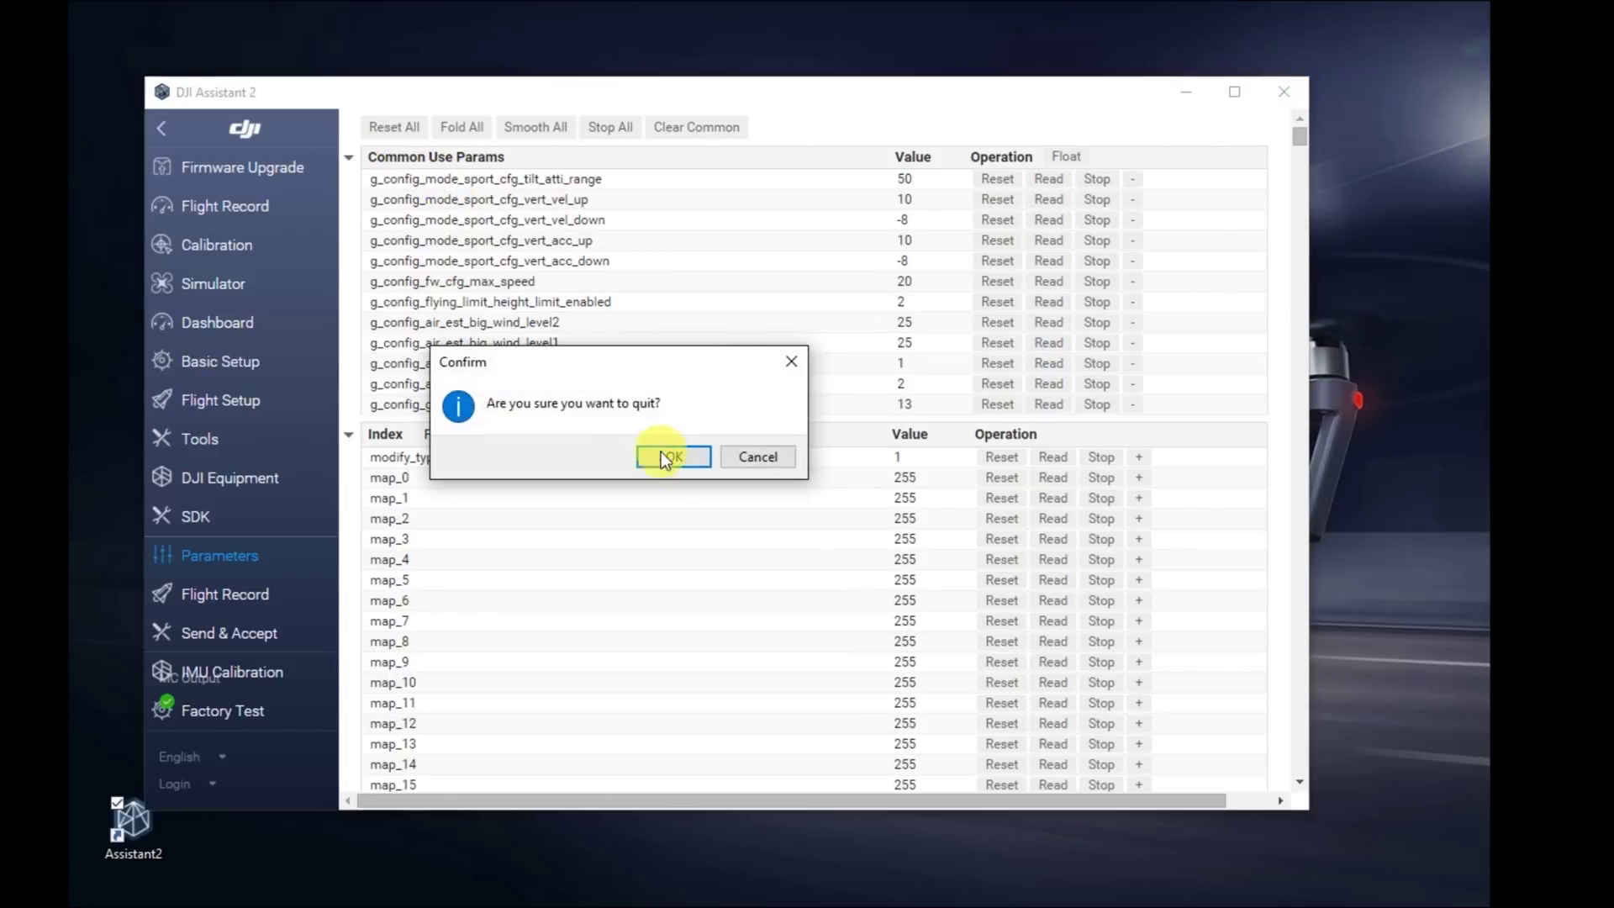